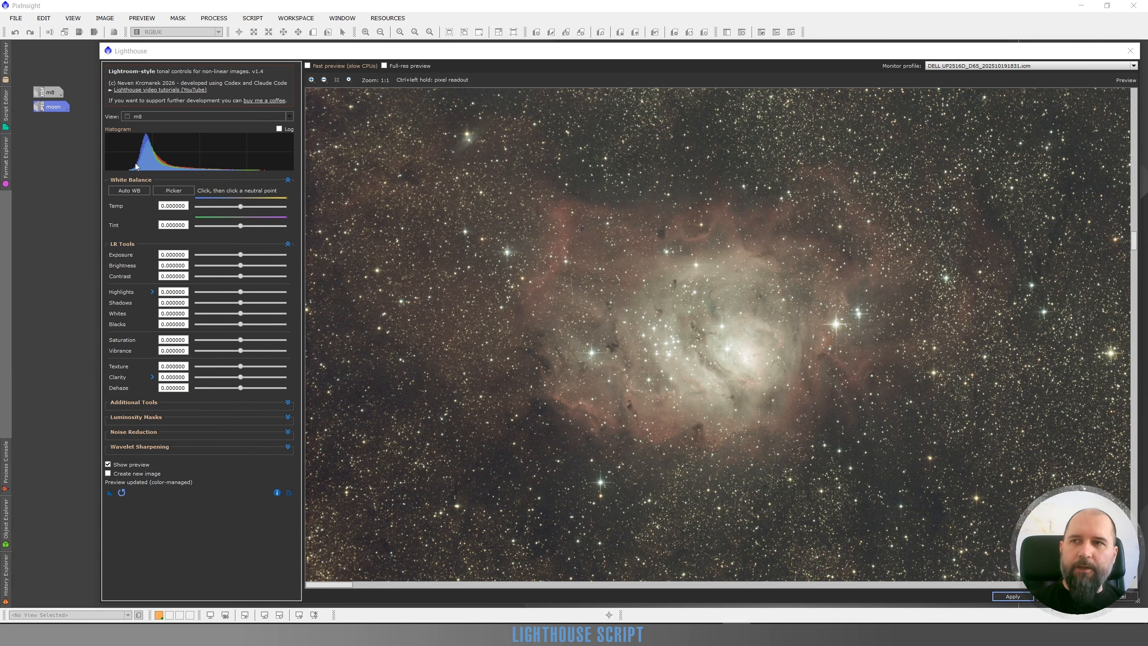
Try automatic white balance on the m8 image, resetting all parameters once and reapplying it to compare the colours.
left_click(129, 190)
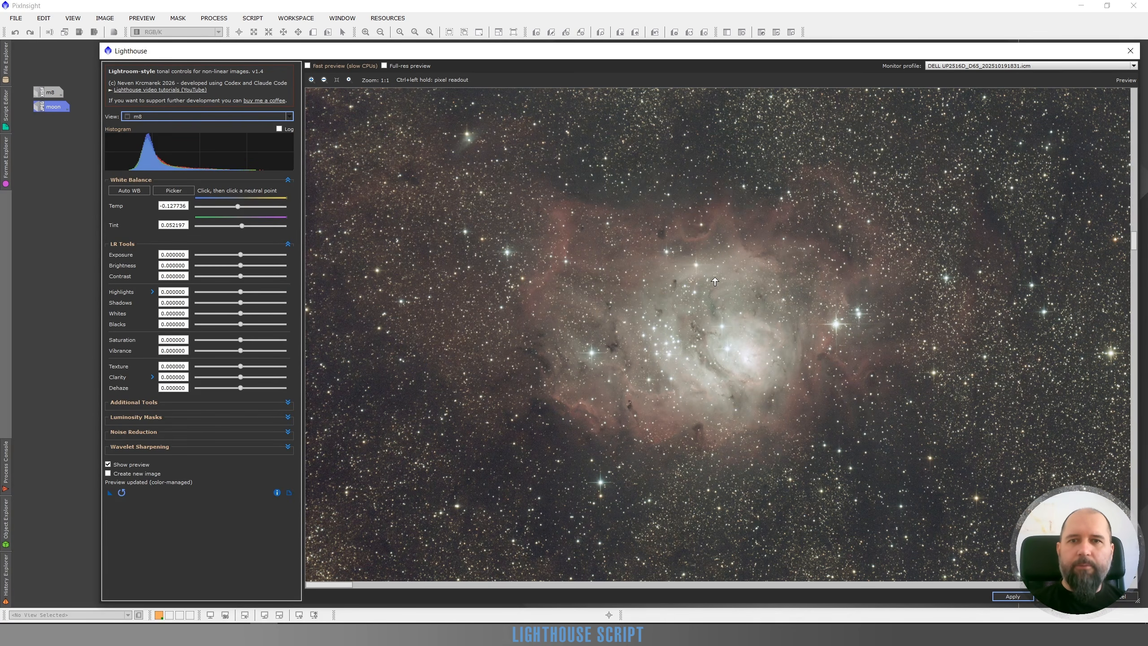
scroll(726, 289, "down", 1)
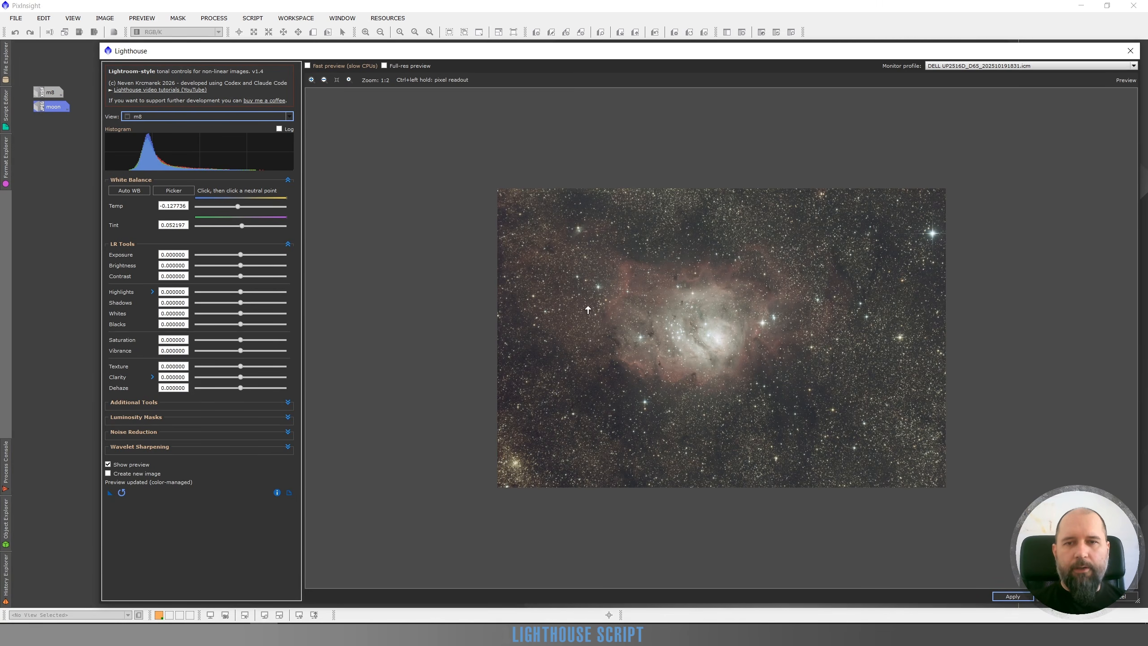
left_click(121, 492)
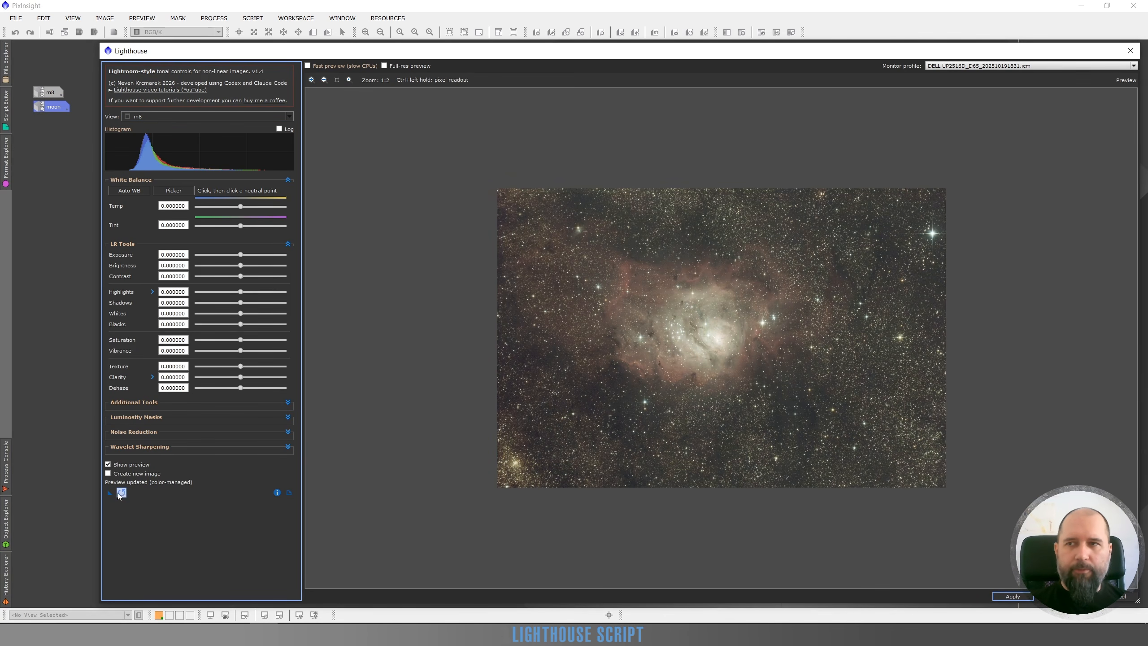
left_click(133, 194)
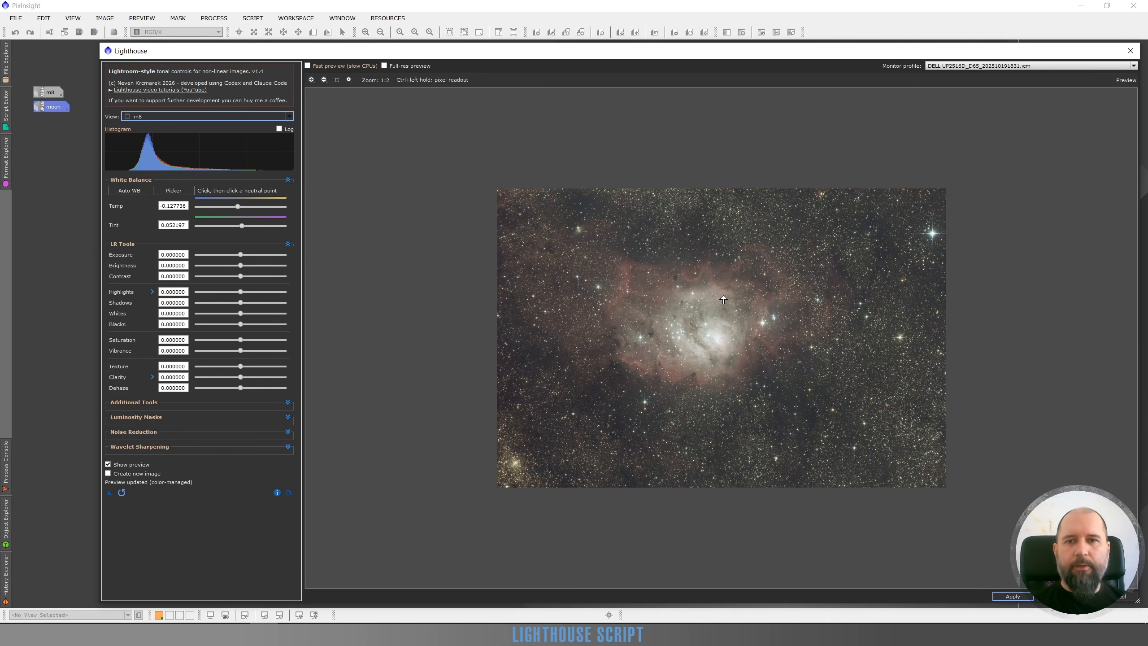
scroll(724, 300, "up", 1)
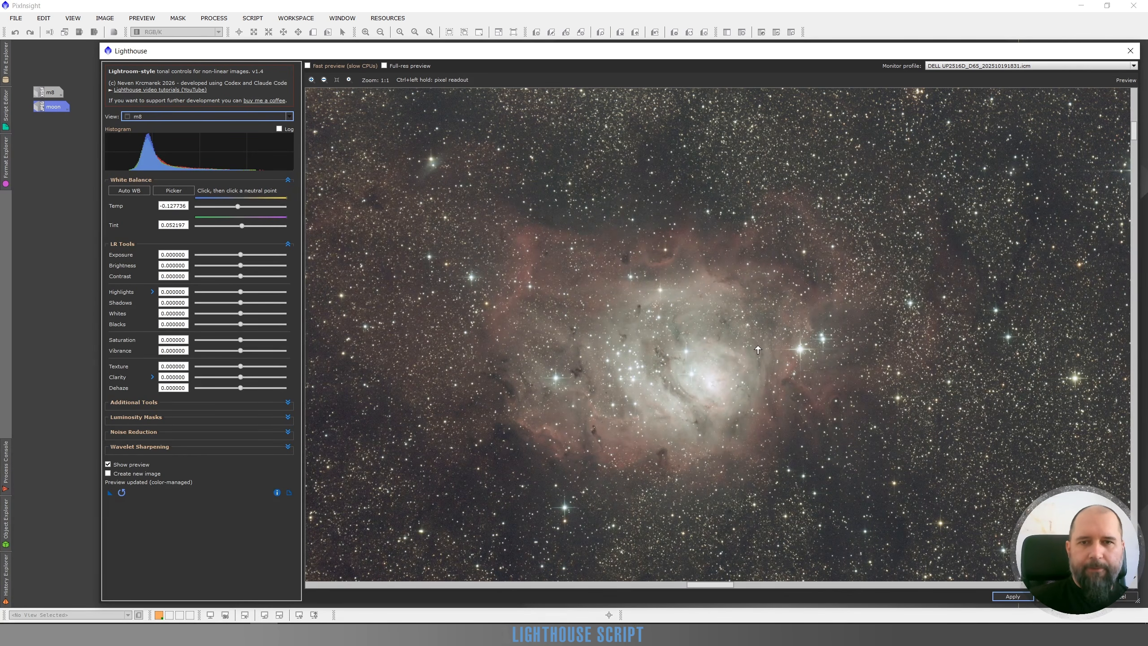
Switch the working view to the moon image and reset all Lighthouse parameters to their defaults.
left_click(179, 118)
left_click(156, 143)
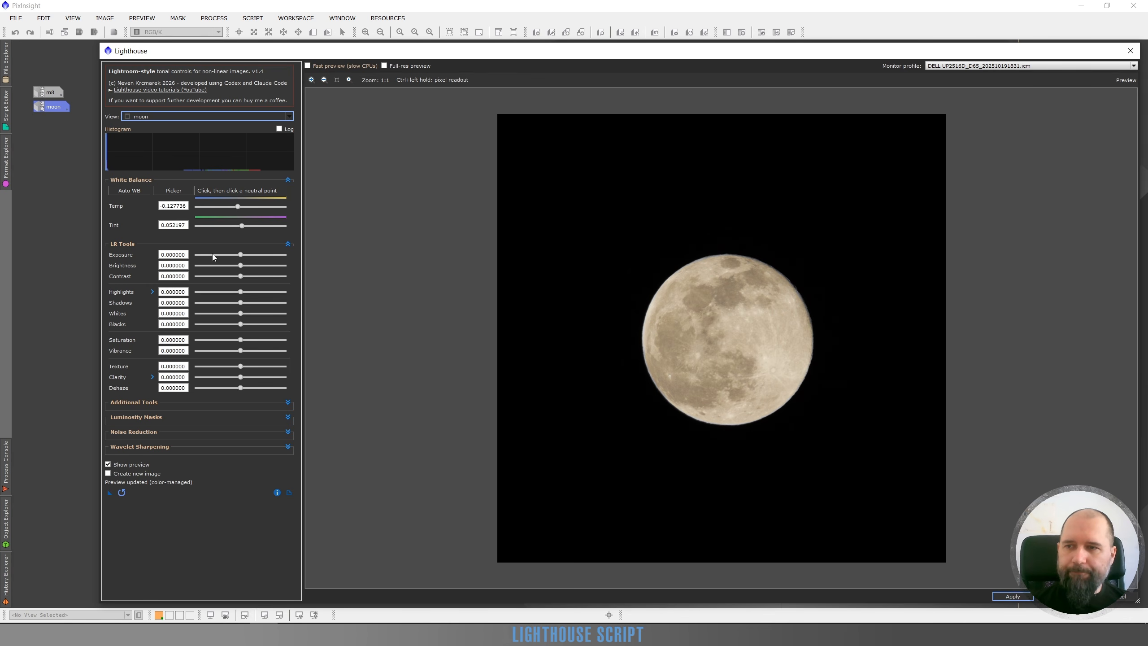
left_click(121, 492)
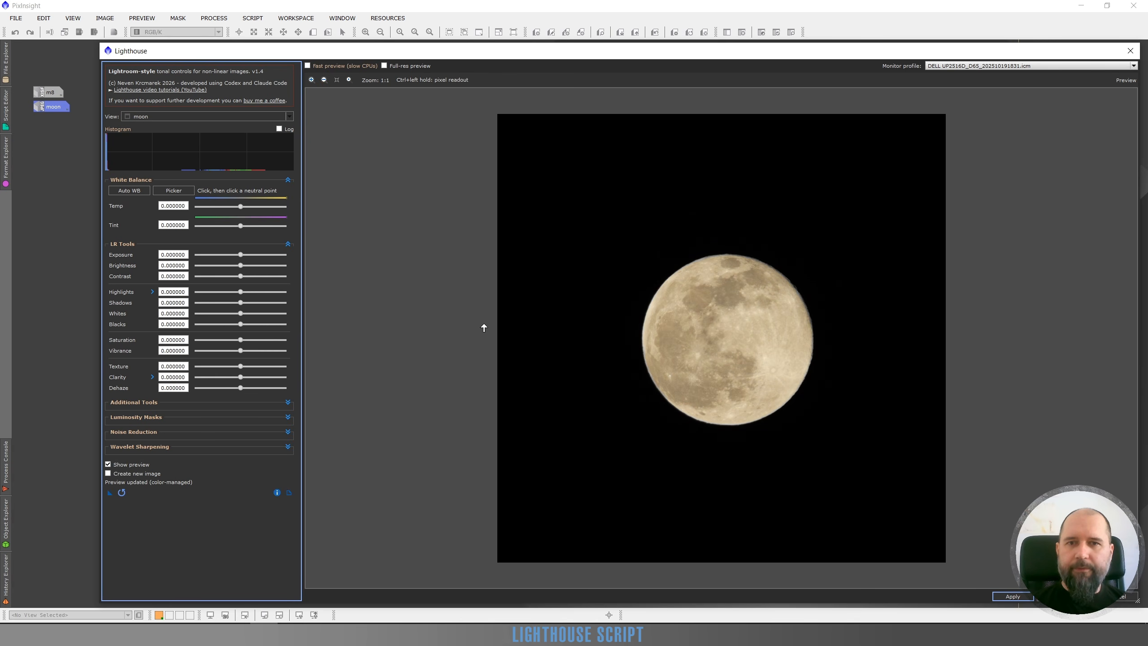
Try automatic white balance on the moon with saturation at 0.5, and reset all parameters.
left_click(181, 196)
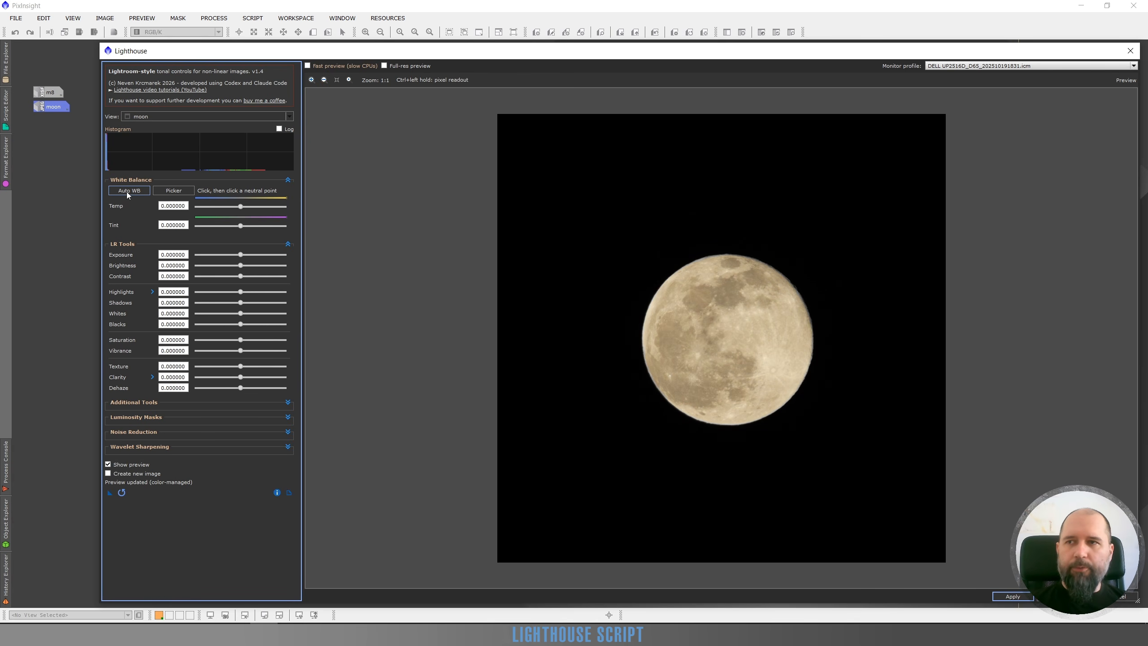
left_click(603, 374)
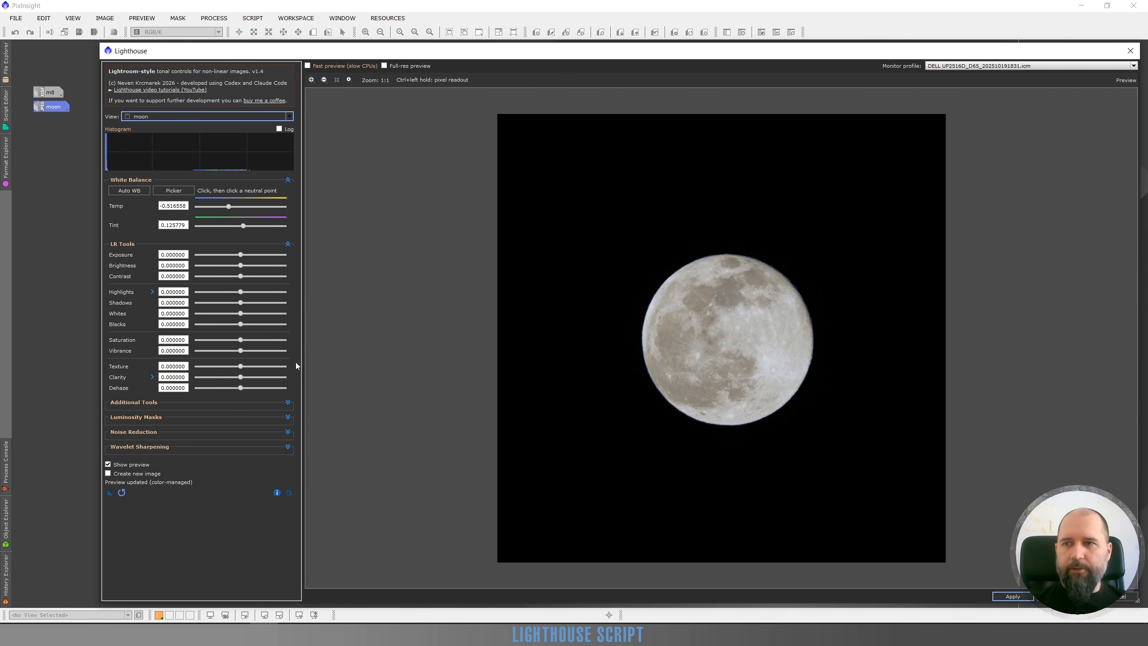
left_click_drag(241, 339, 264, 339)
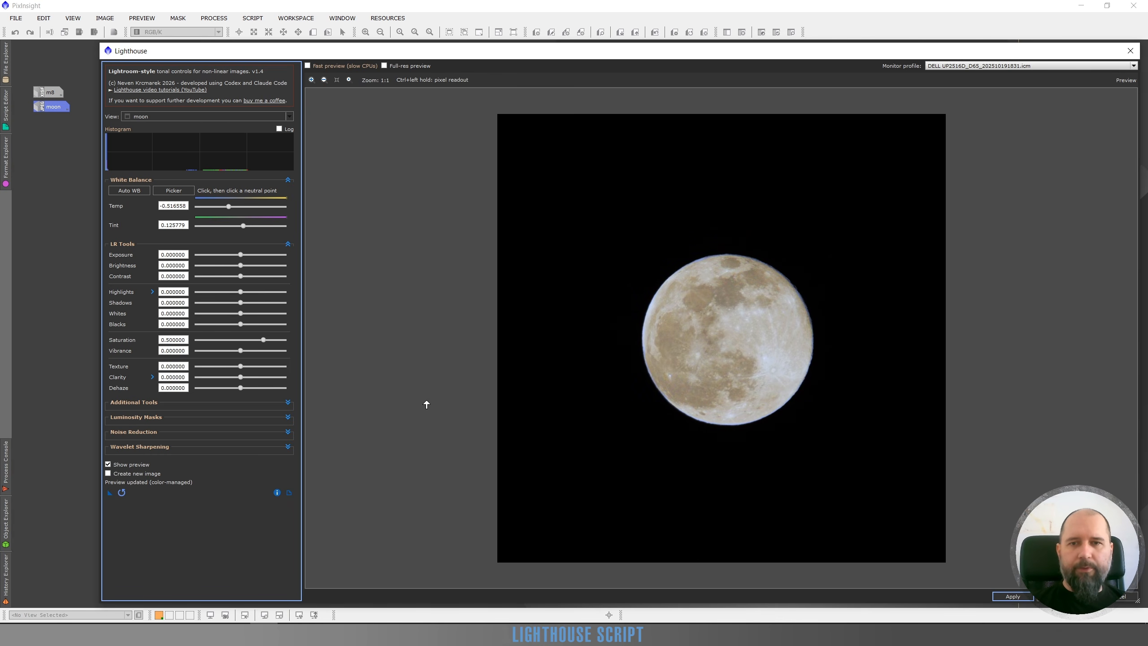
double_click(264, 339)
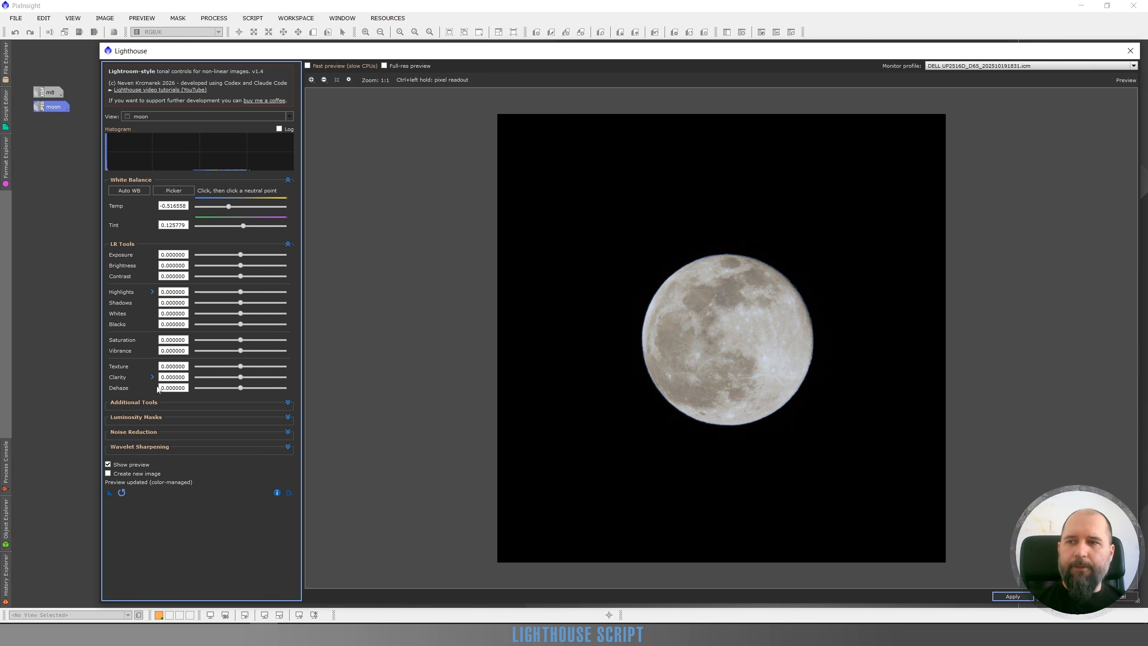
left_click(121, 492)
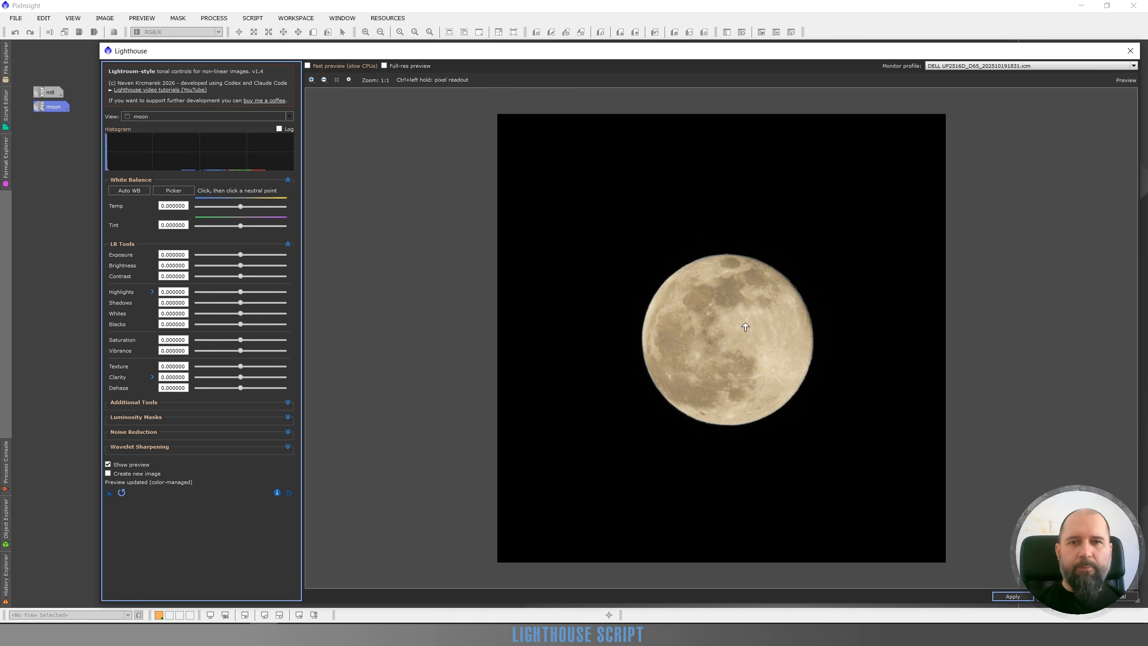
Set the moon's white balance by picking a neutral point in the dark mare near its upper middle.
scroll(736, 293, "up", 1)
scroll(736, 293, "up", 2)
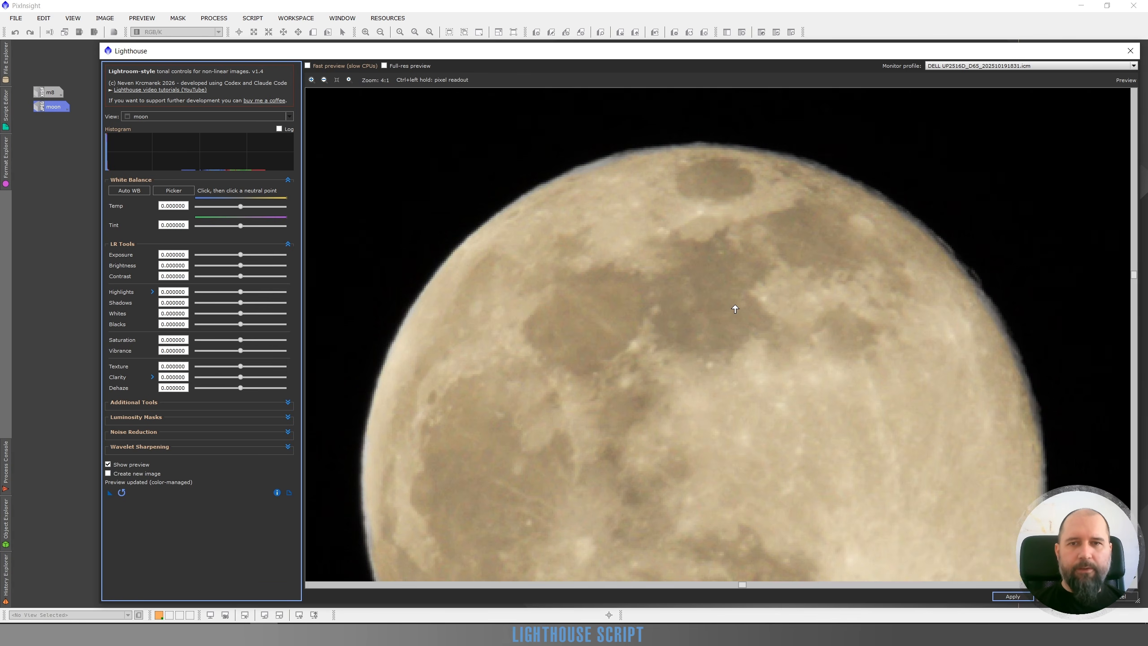
left_click(185, 192)
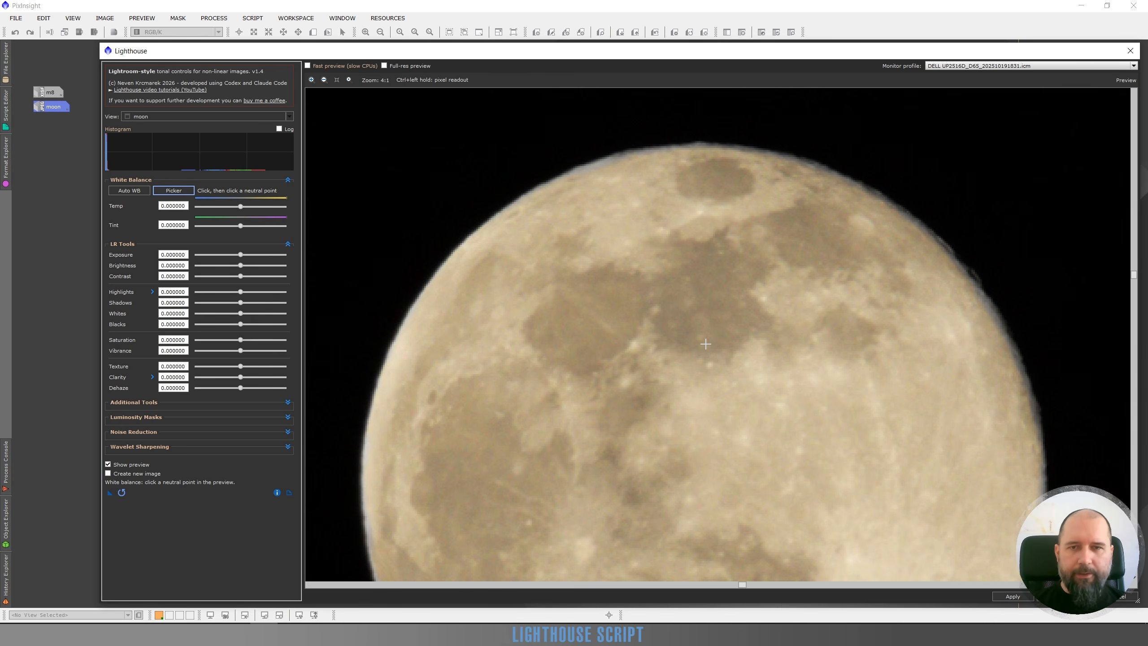
left_click(728, 312)
scroll(741, 326, "down", 1)
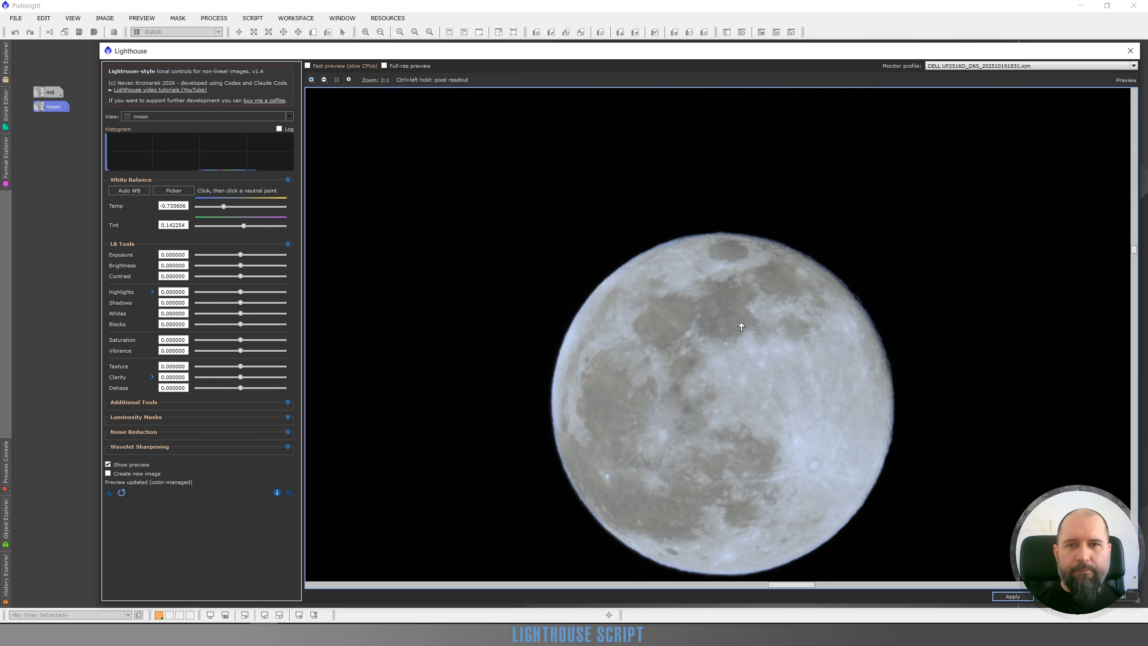
scroll(741, 327, "down", 1)
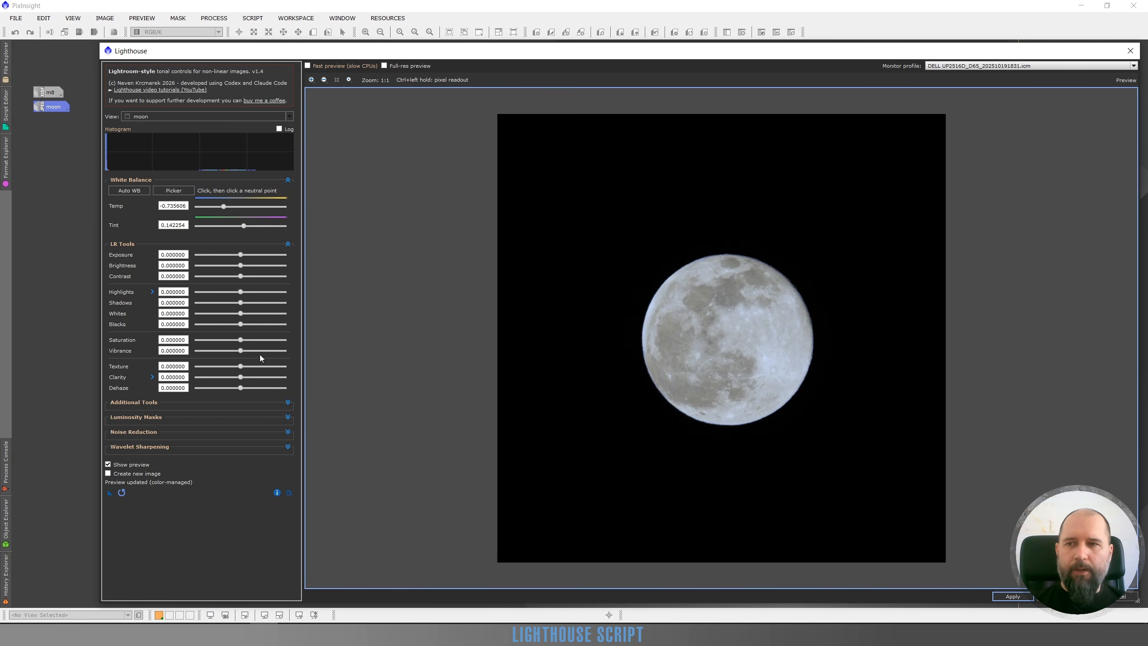
Try saturation at 0.56 and vibrance at 0.52 on the moon, and reset both to their defaults.
left_click(267, 340)
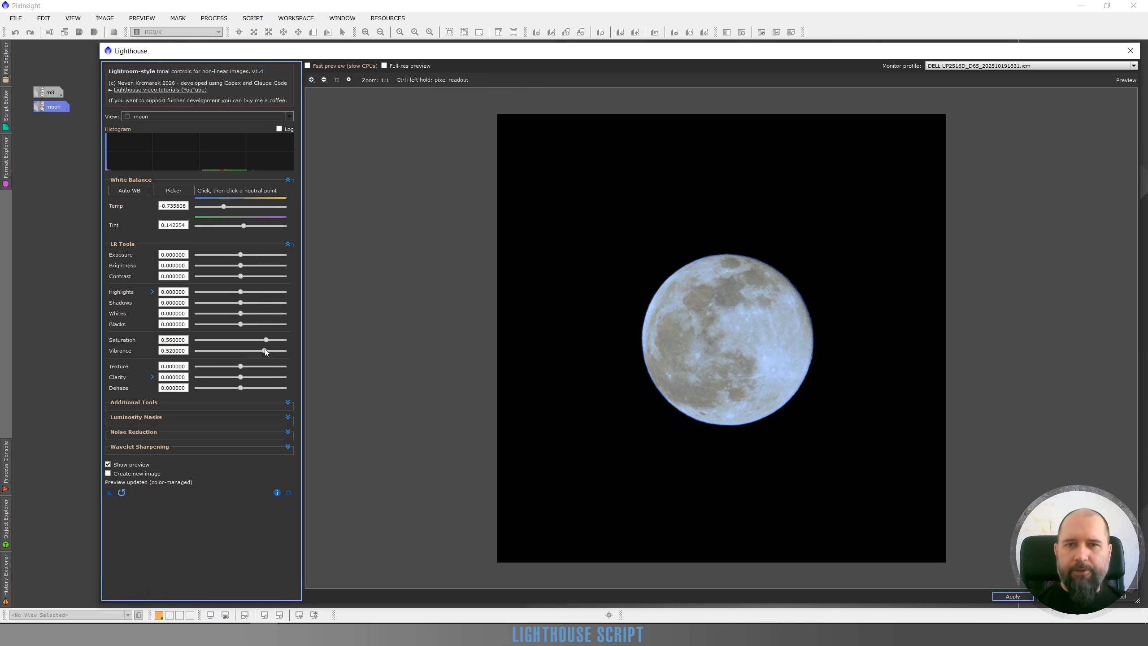
left_click(264, 351)
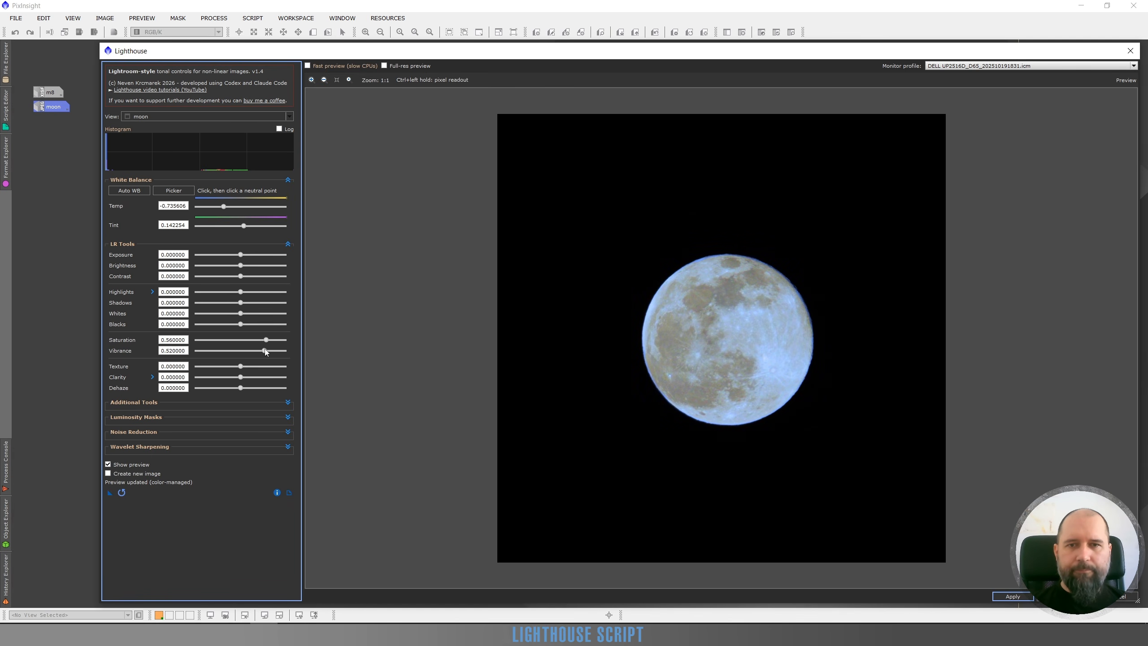
scroll(750, 342, "up", 2)
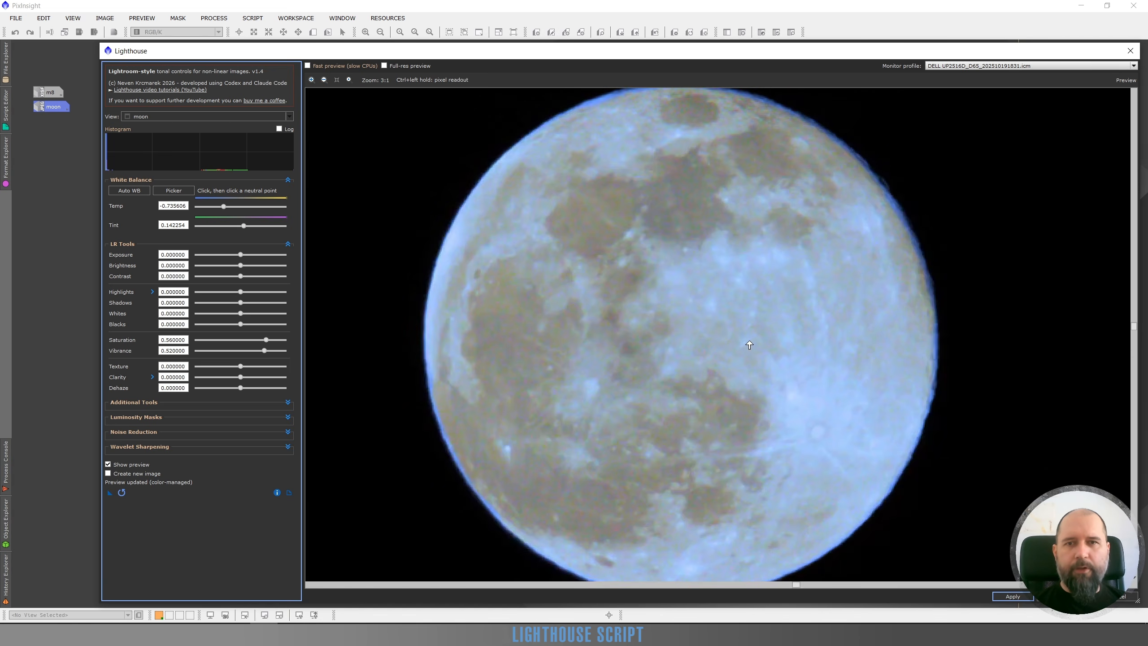
scroll(714, 350, "down", 1)
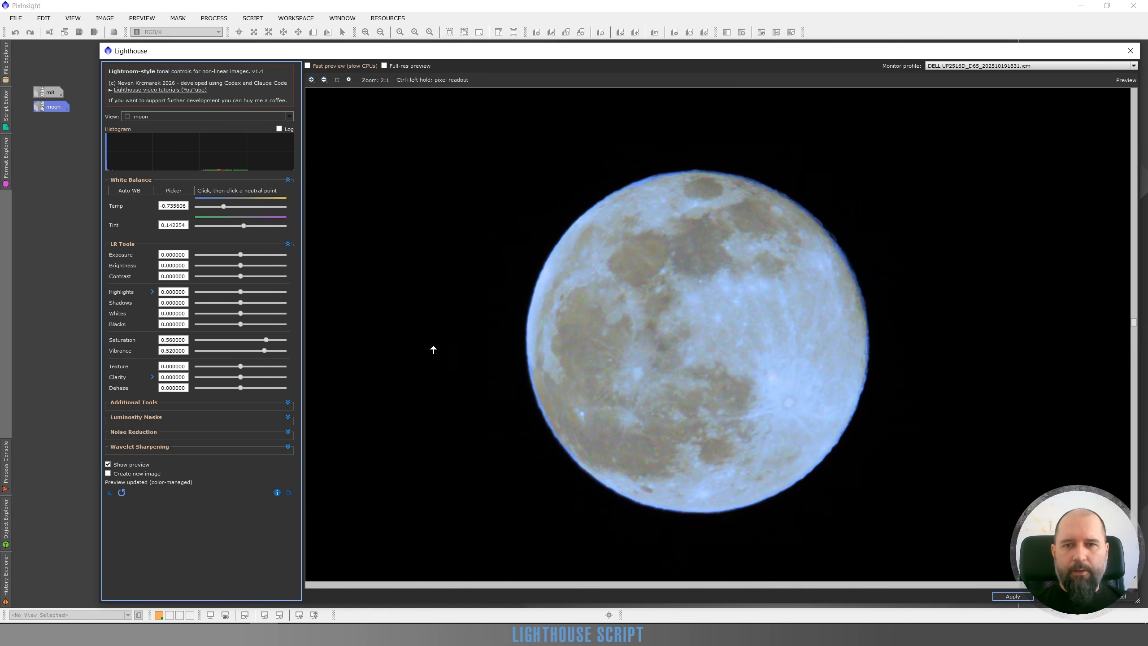
double_click(263, 351)
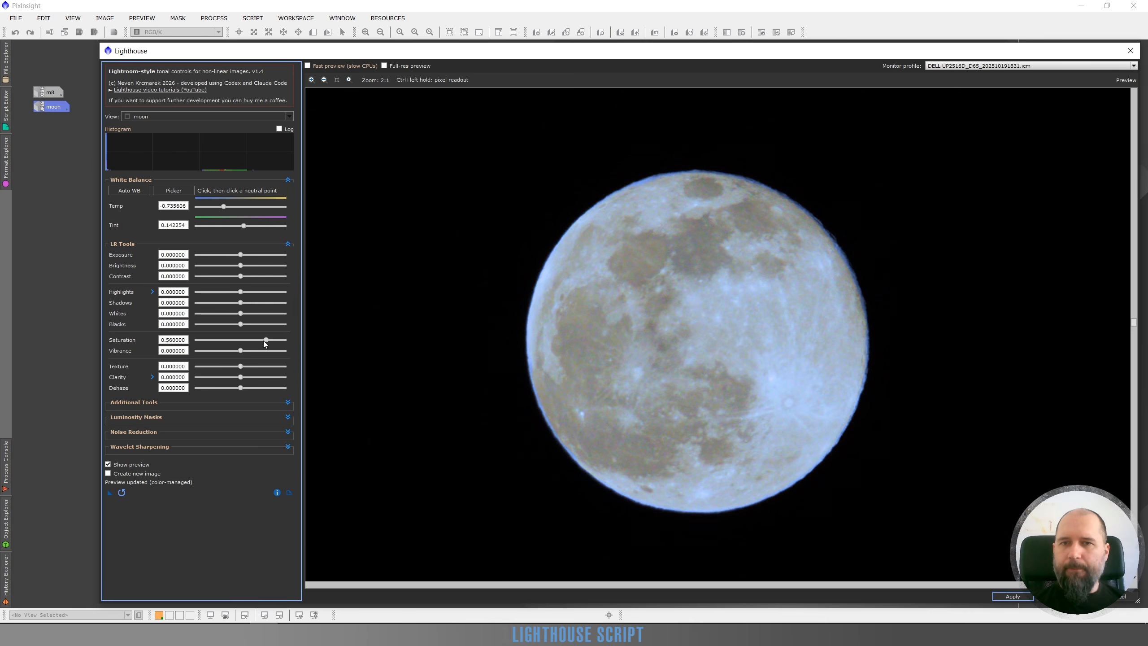
double_click(265, 341)
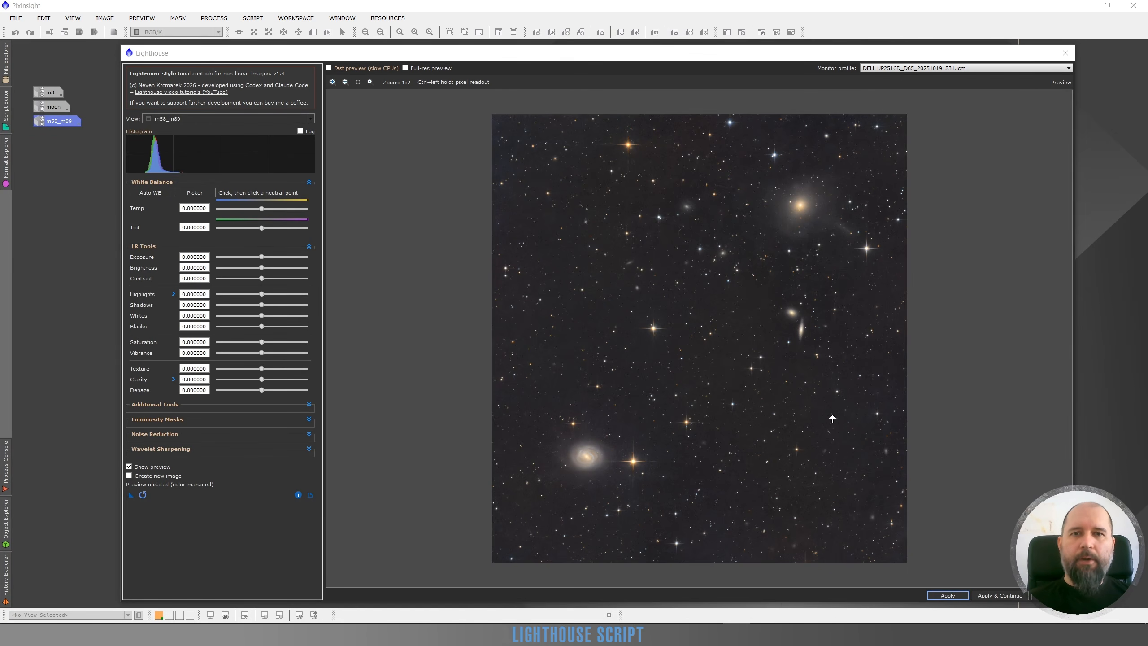
Enable the luminosity mask on m58_m89 and add elliptical regions centred on the lower-left and upper-right galaxies.
left_click(309, 419)
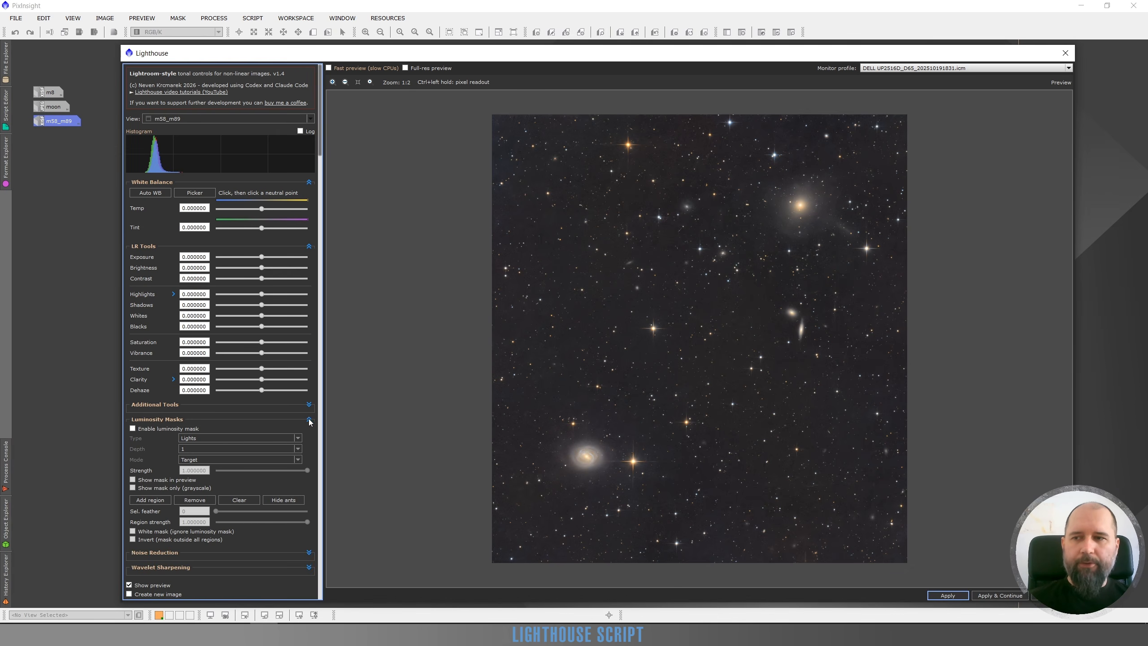
left_click(132, 428)
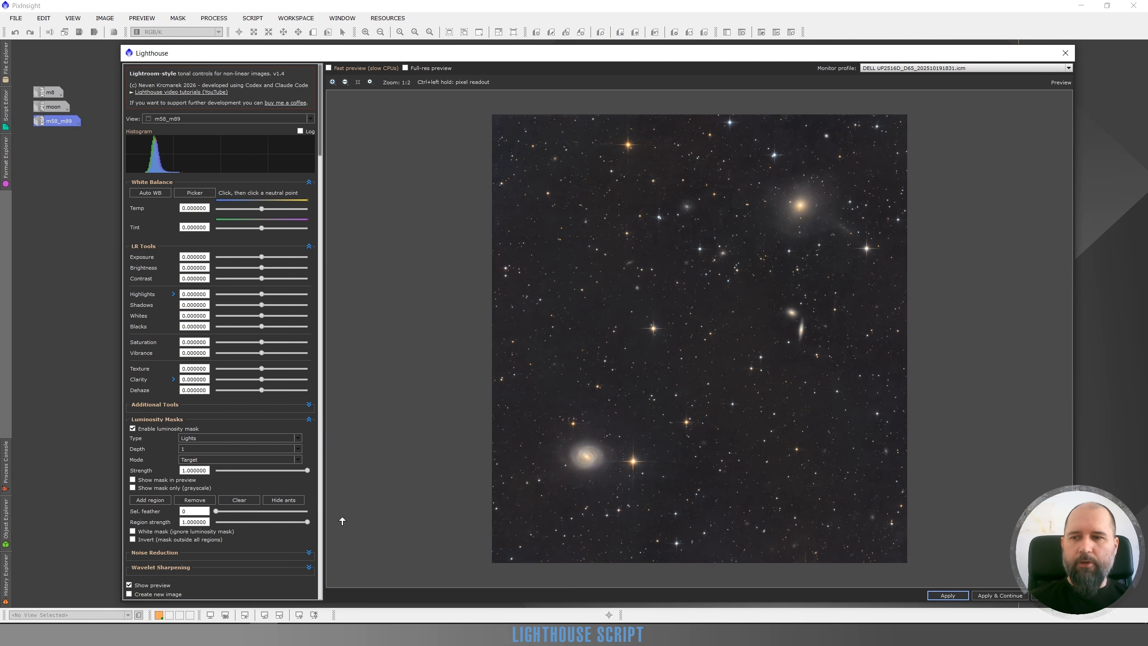
left_click(153, 501)
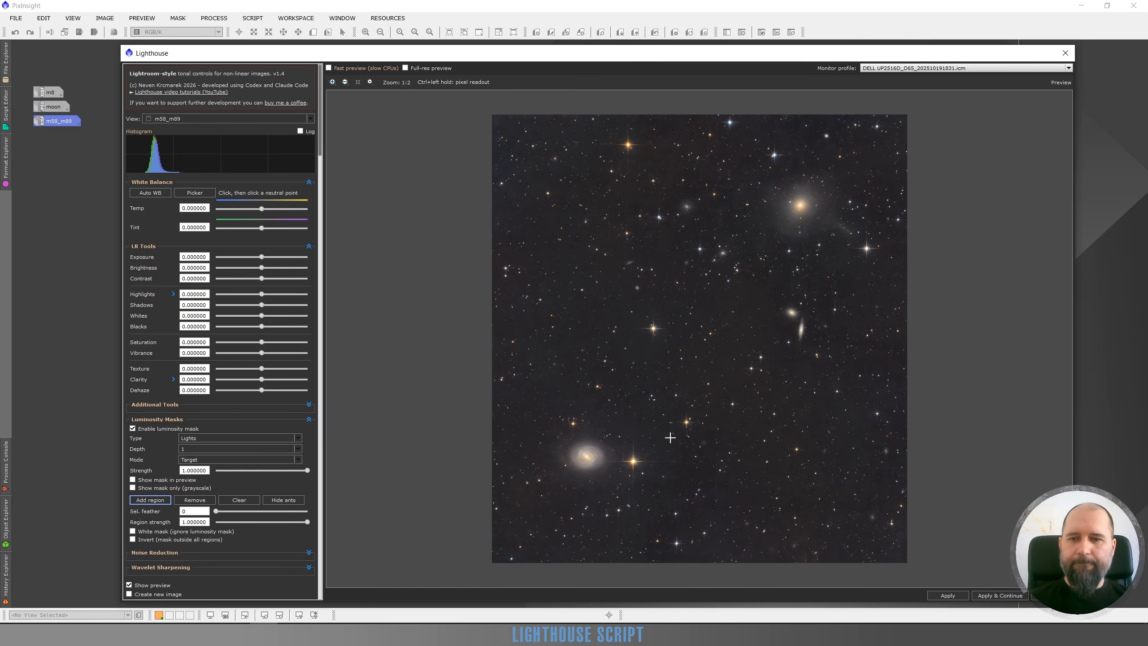
left_click_drag(615, 436, 556, 476)
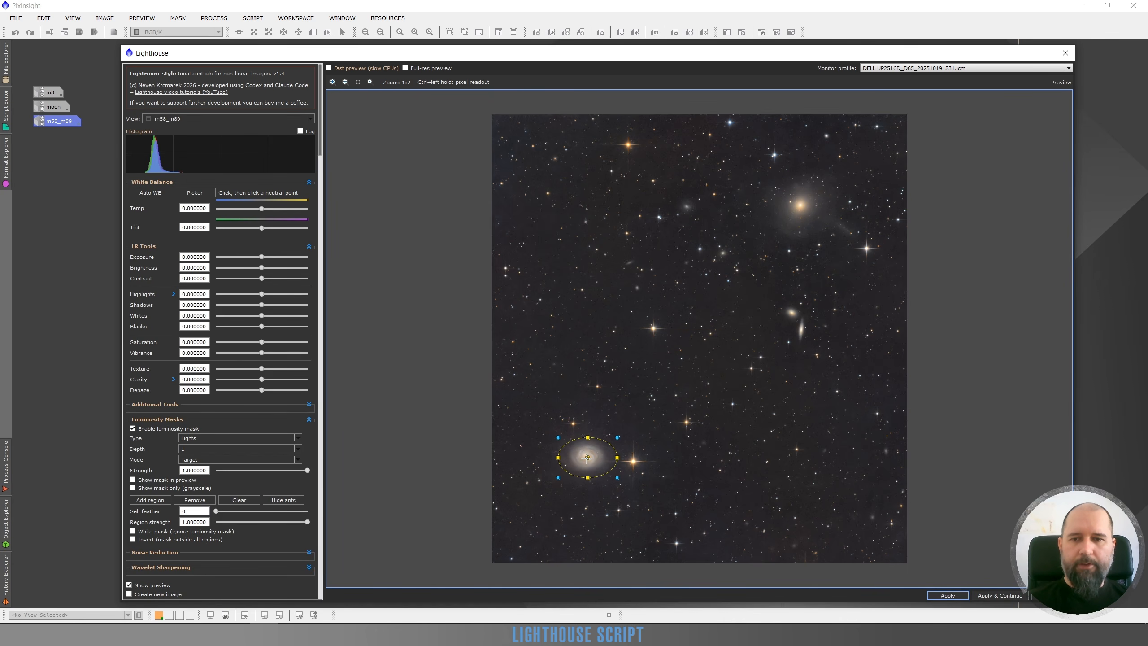
left_click_drag(585, 457, 584, 459)
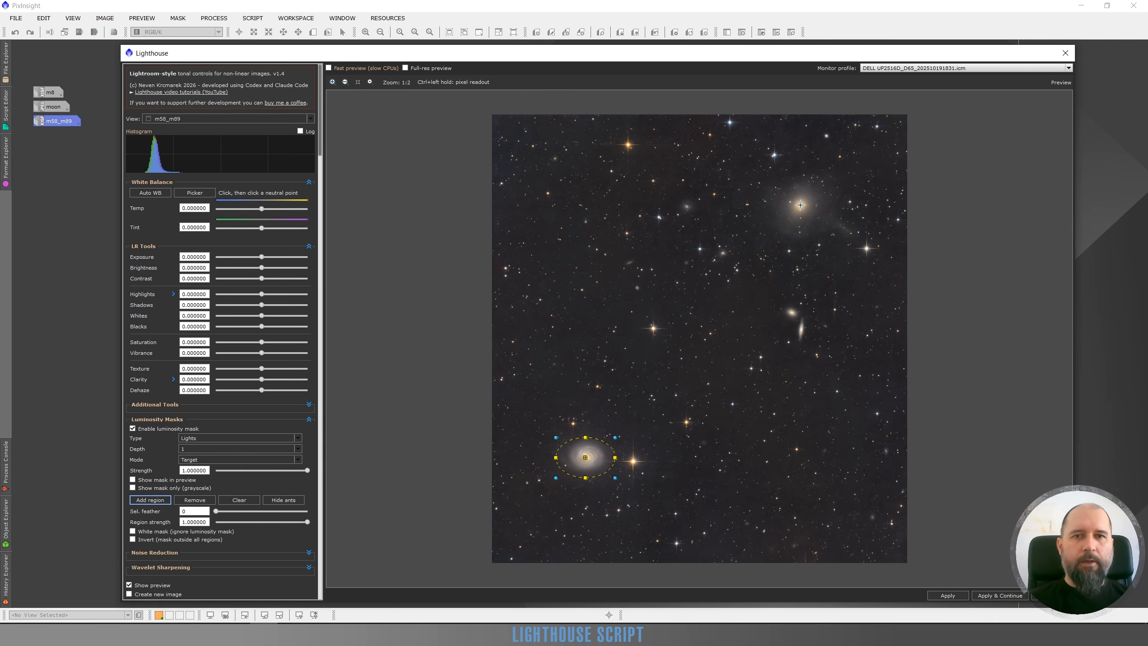
left_click_drag(800, 205, 790, 241)
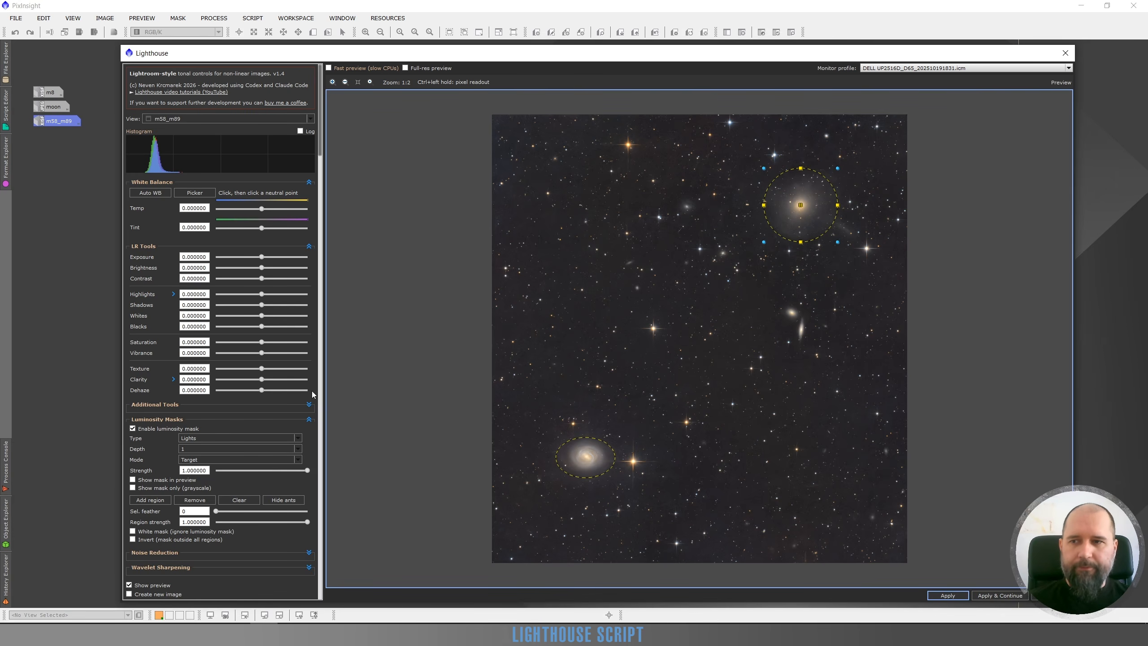
Show only the grayscale mask in the preview, briefly hiding the region outlines to inspect it.
left_click(132, 488)
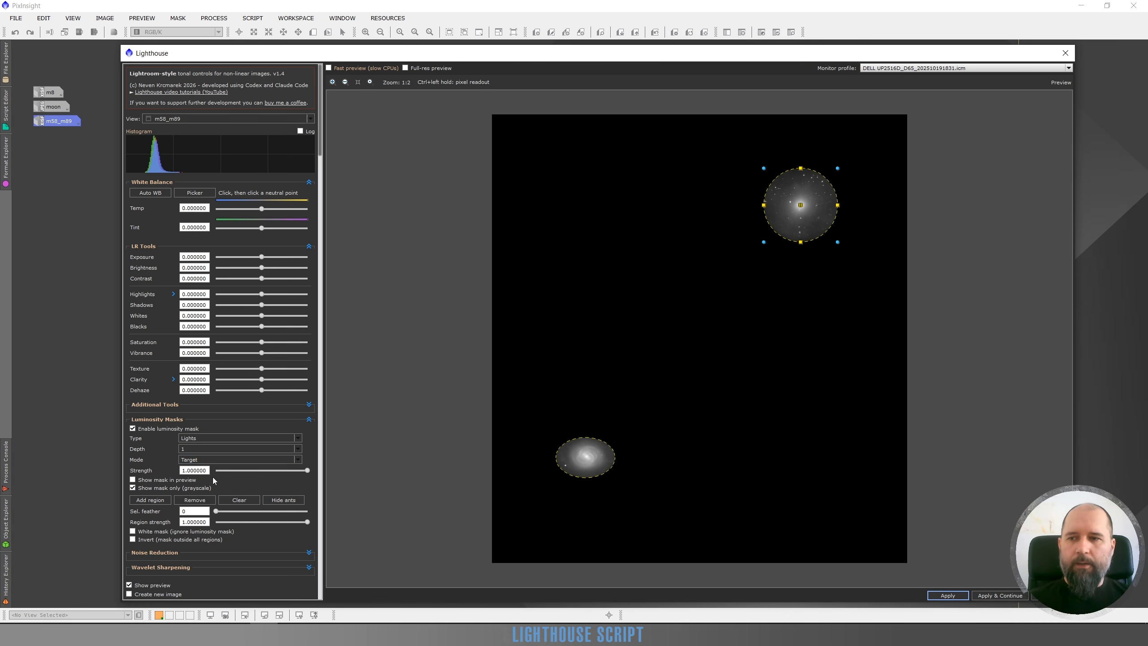
left_click(283, 500)
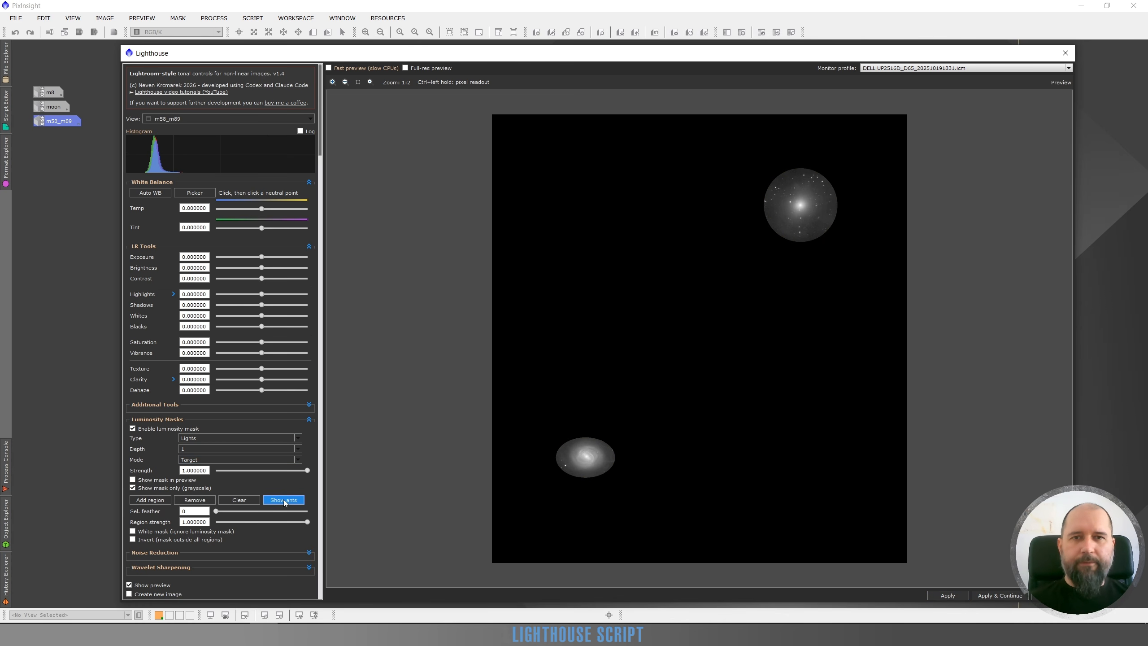
left_click(284, 501)
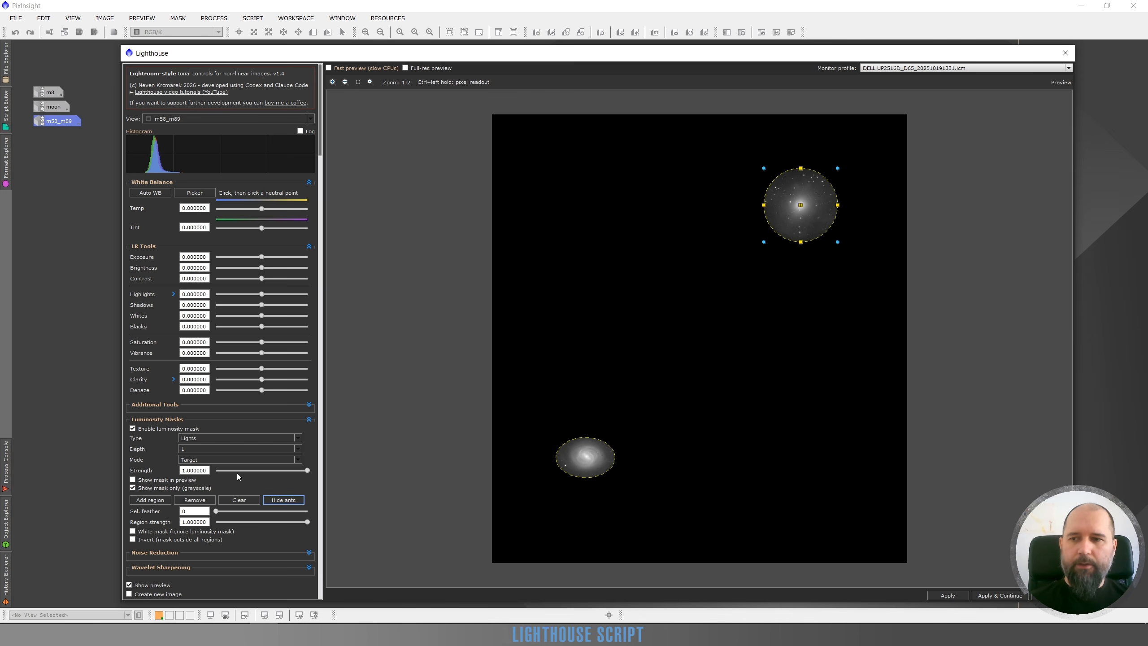
Try inverting the mask to cover everything outside the regions, revert it, and toggle the region outlines off and on.
left_click(132, 540)
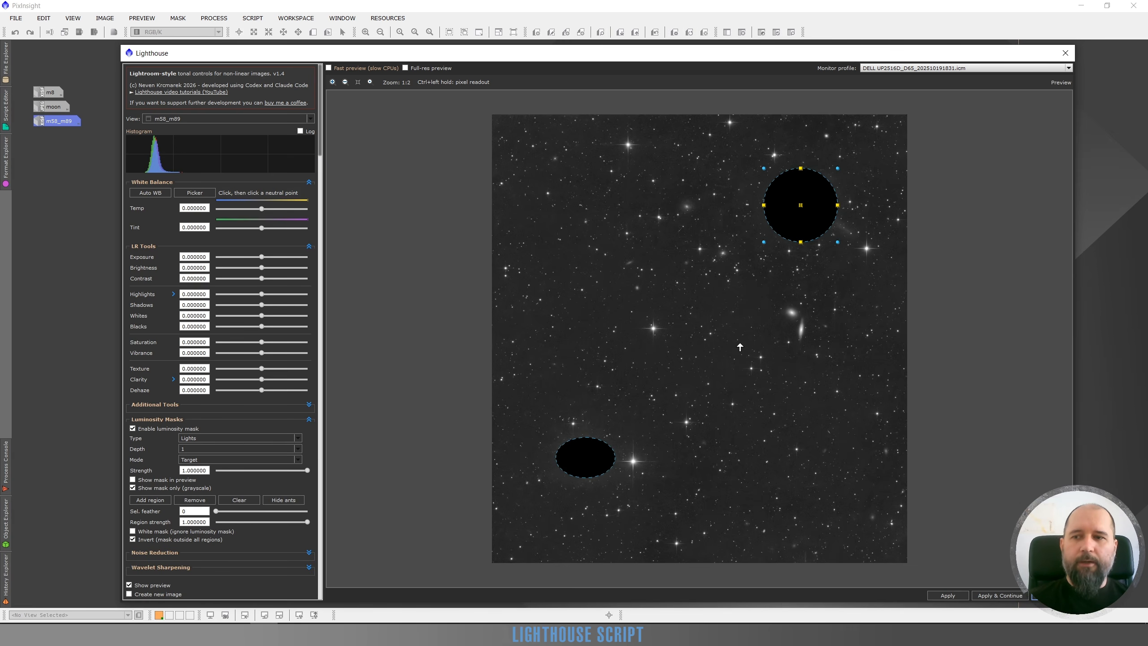
left_click(132, 539)
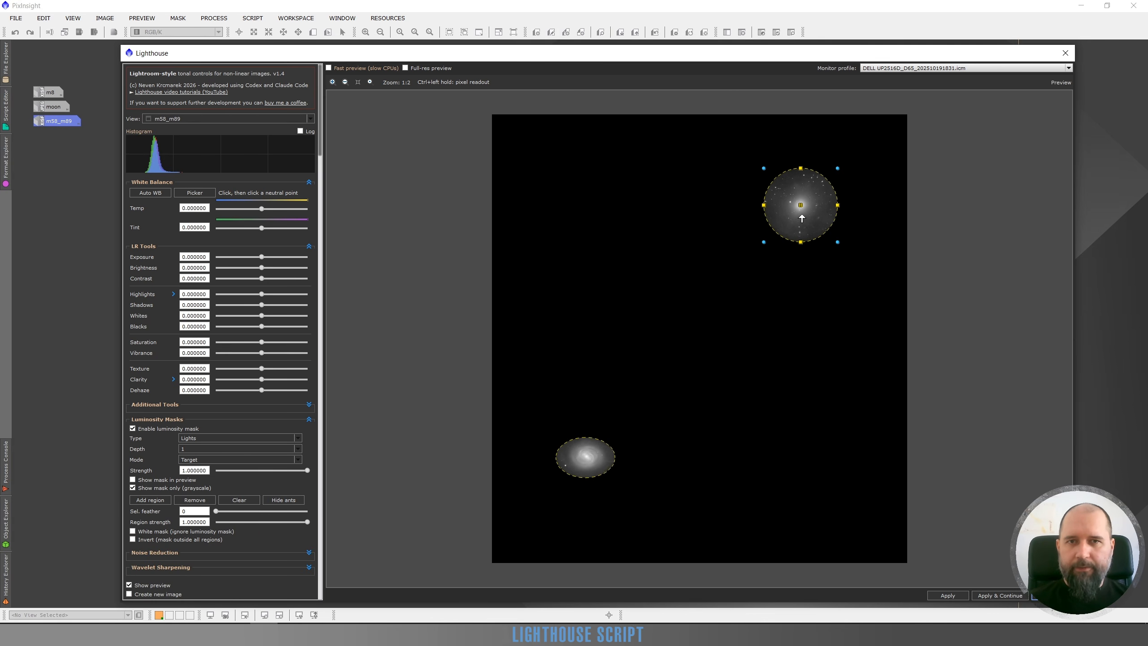
left_click(295, 500)
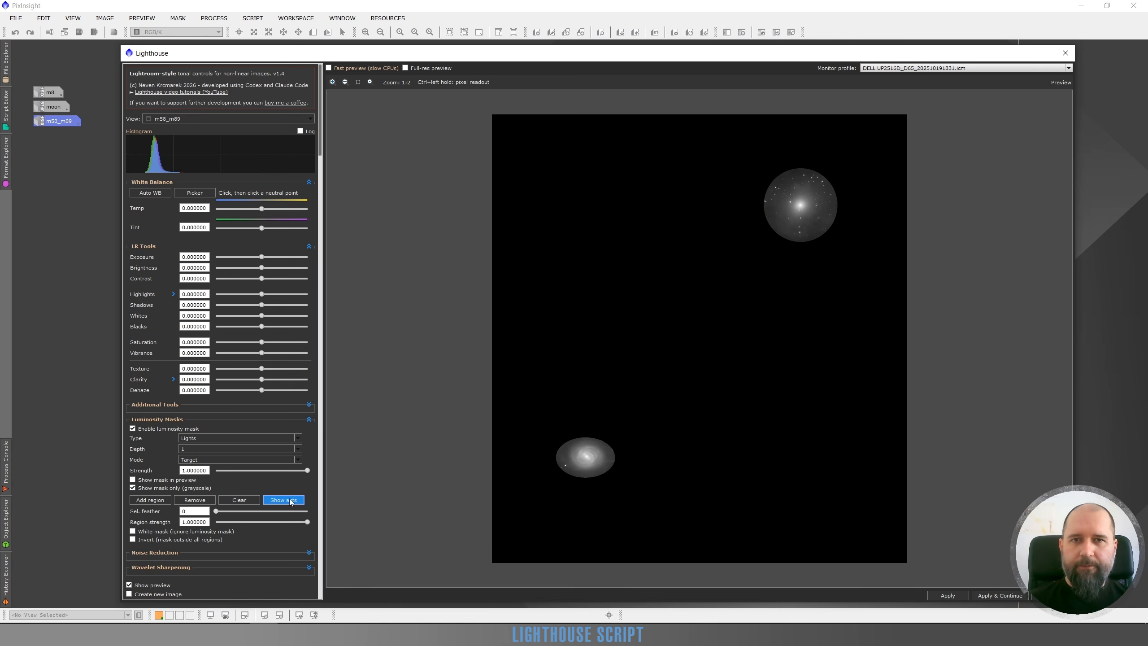
left_click(288, 501)
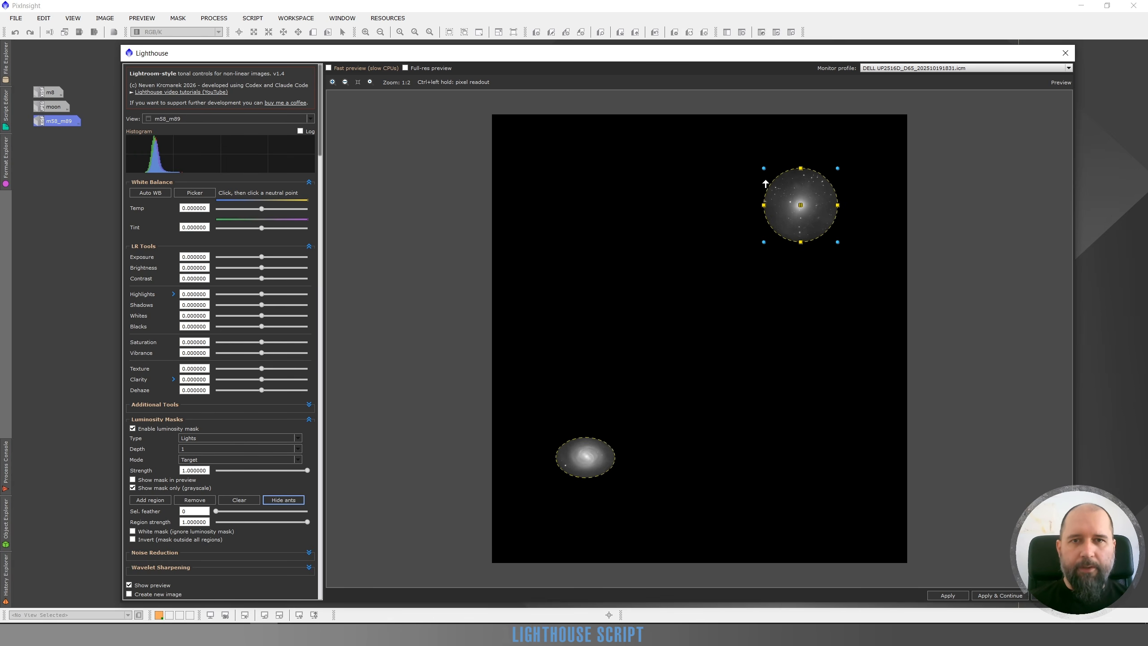
Set the upper-right galaxy region to feather 26 and strength 0.50, and the lower-left galaxy region to feather 30 and strength 0.56.
left_click(584, 465)
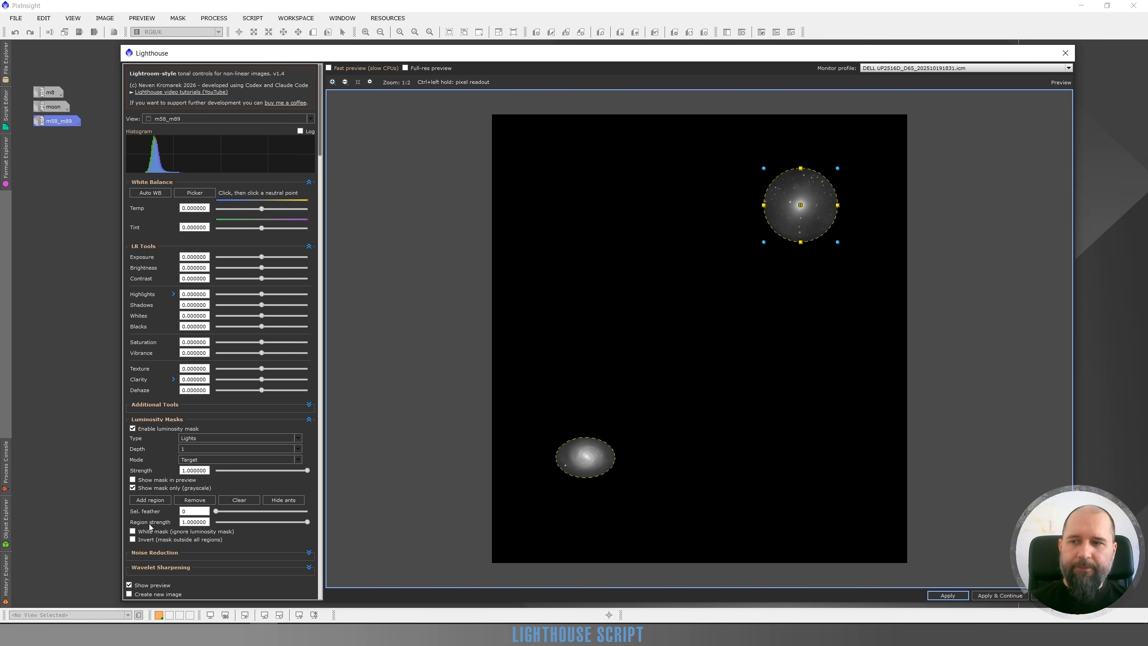
left_click_drag(218, 514, 237, 512)
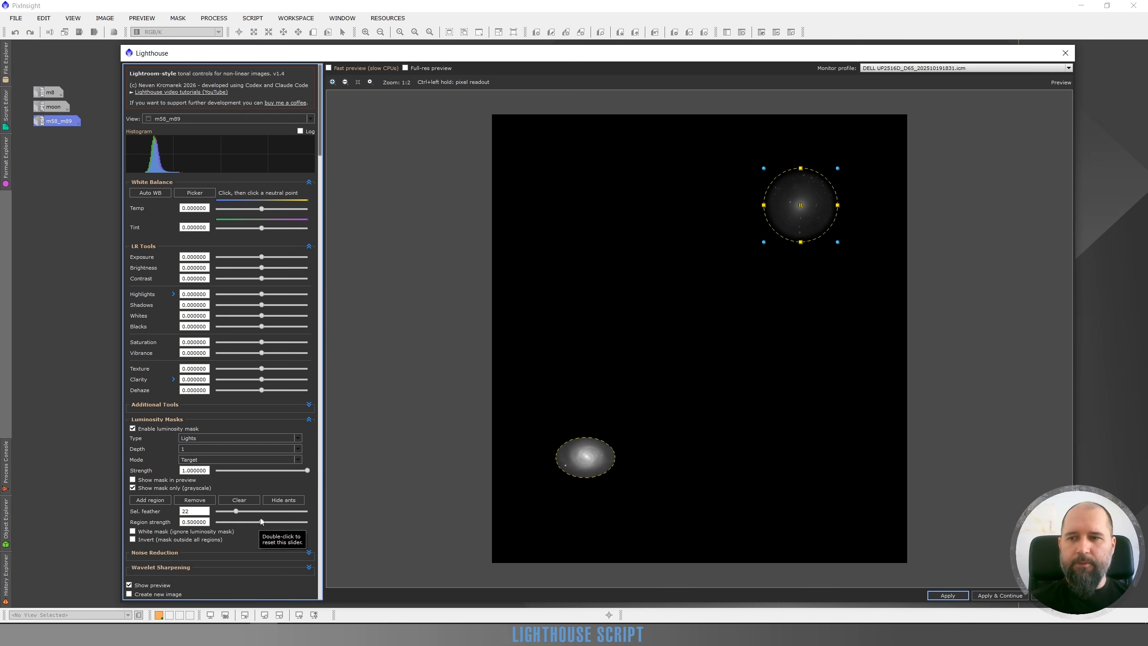
left_click_drag(237, 511, 240, 512)
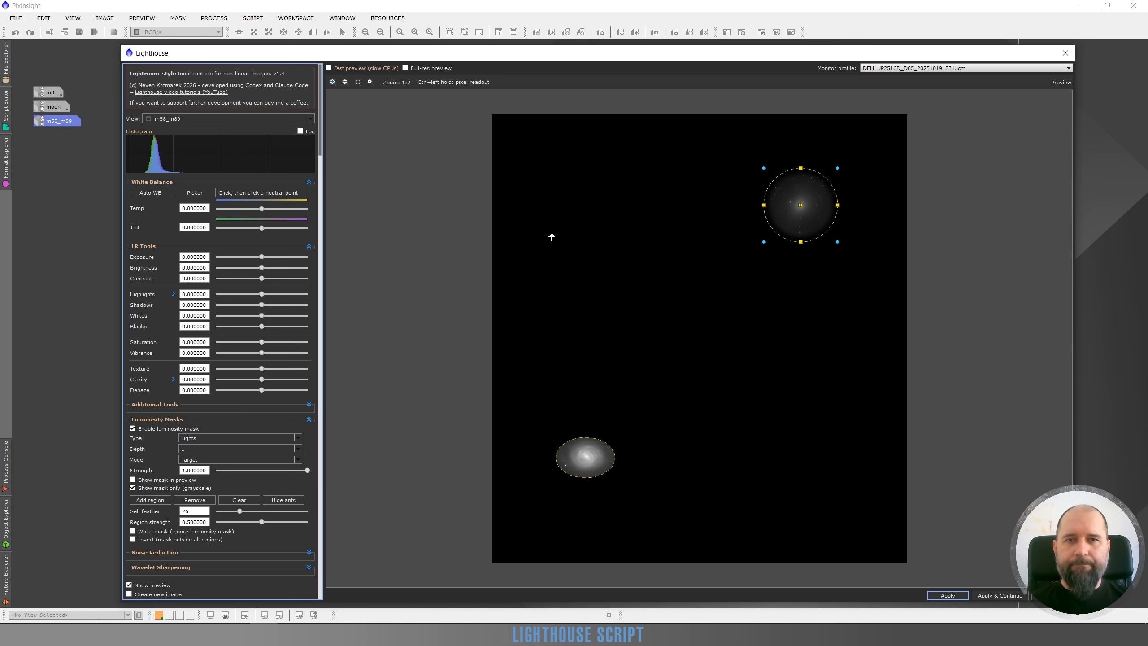
left_click(587, 464)
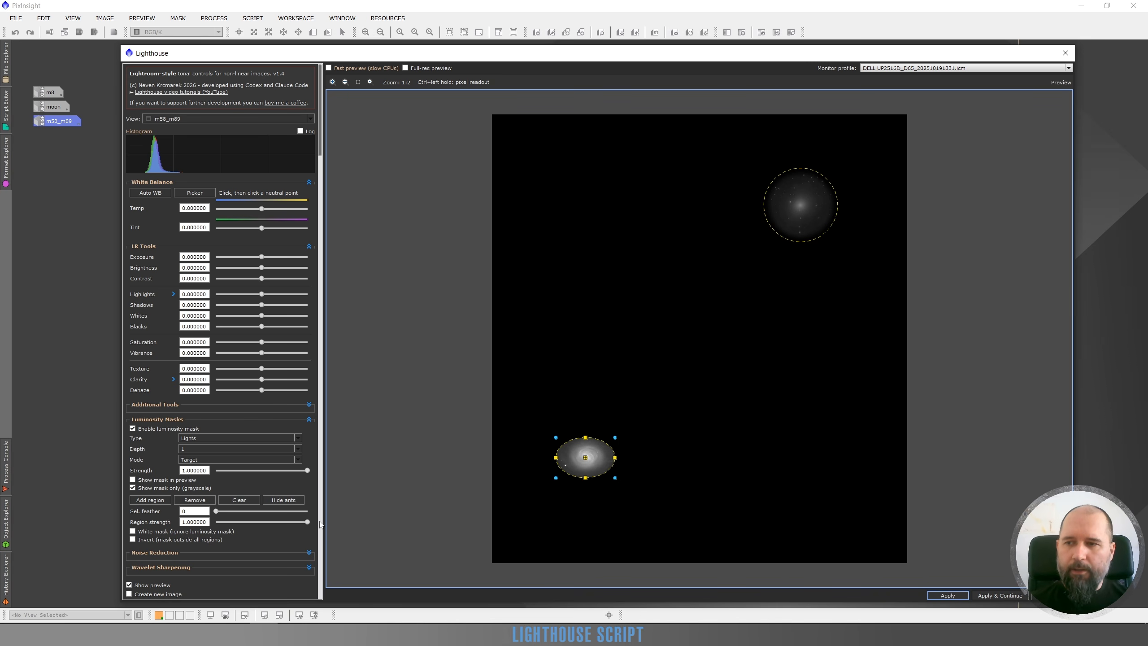
left_click_drag(307, 523, 243, 510)
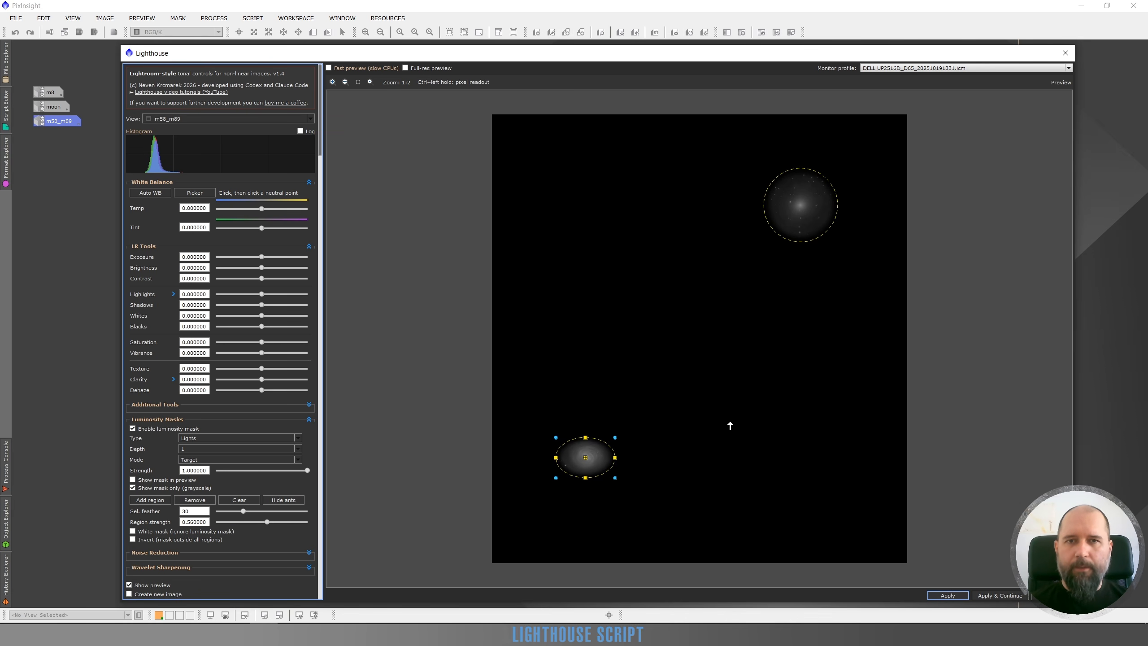
Hide the region outlines and the grayscale mask, and lower the exposure to -0.94 within the masked regions.
left_click(274, 501)
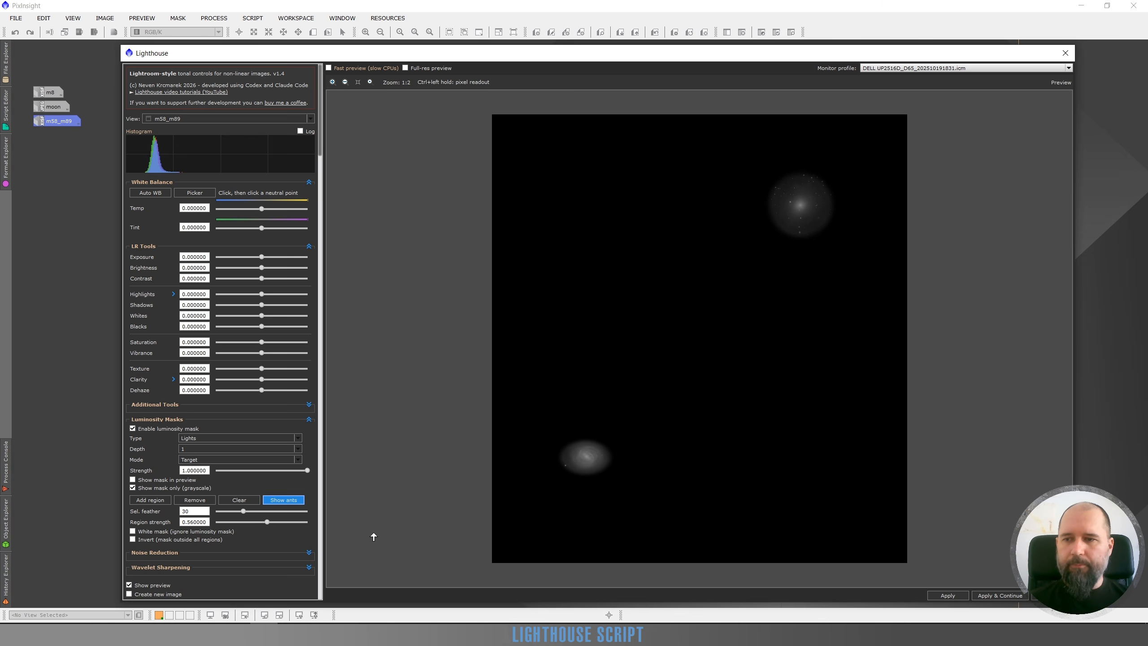
left_click(281, 500)
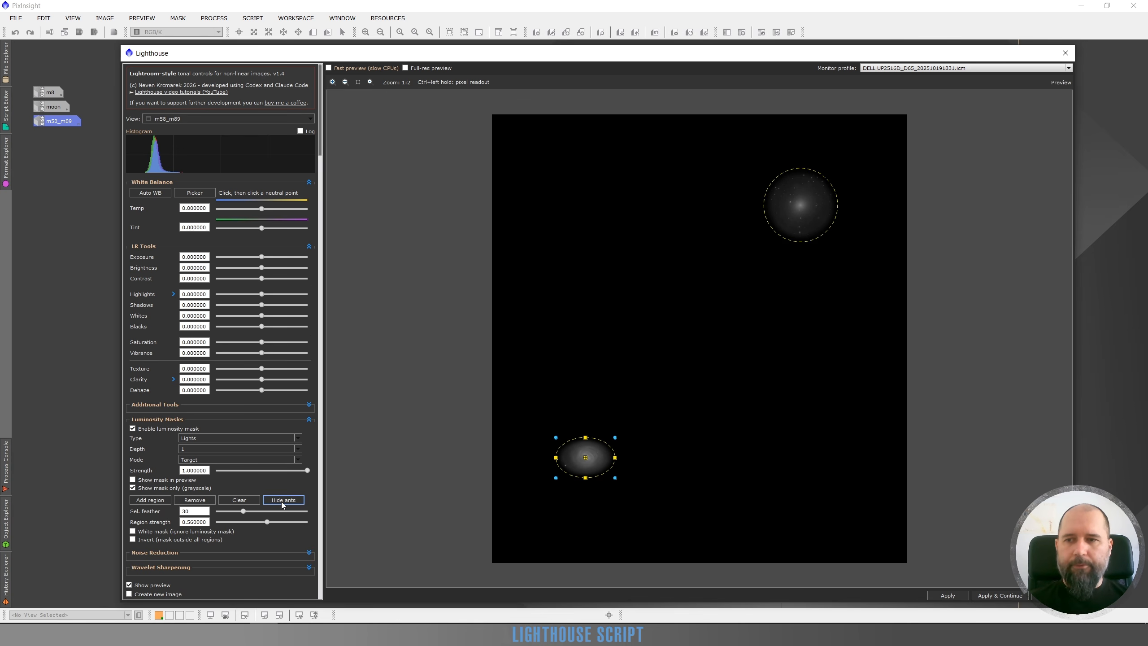
left_click(282, 500)
left_click(132, 488)
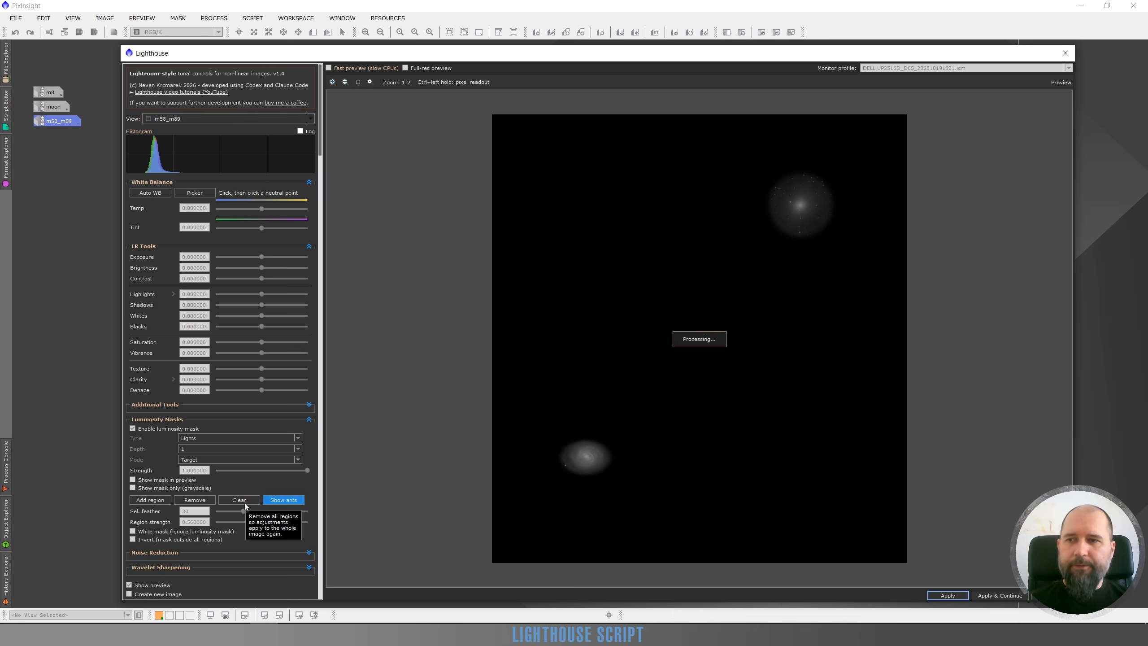
left_click(254, 257)
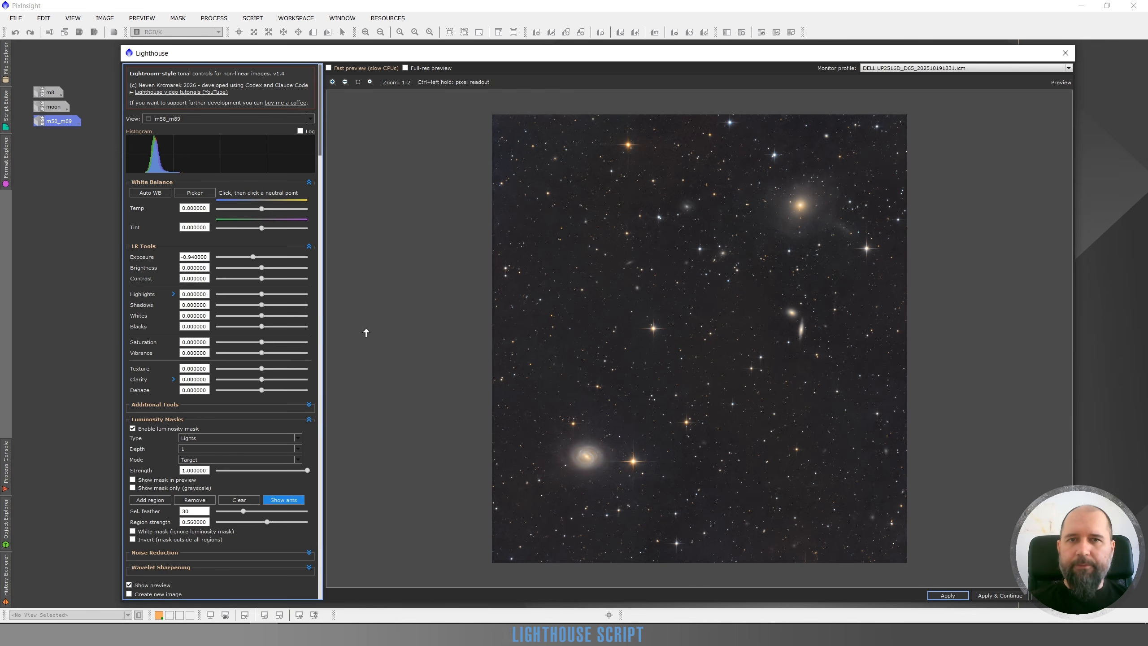
Compare the lower-left galaxy up close with the original by switching the adjustment preview off and on.
scroll(562, 499, "up", 1)
scroll(483, 440, "up", 2)
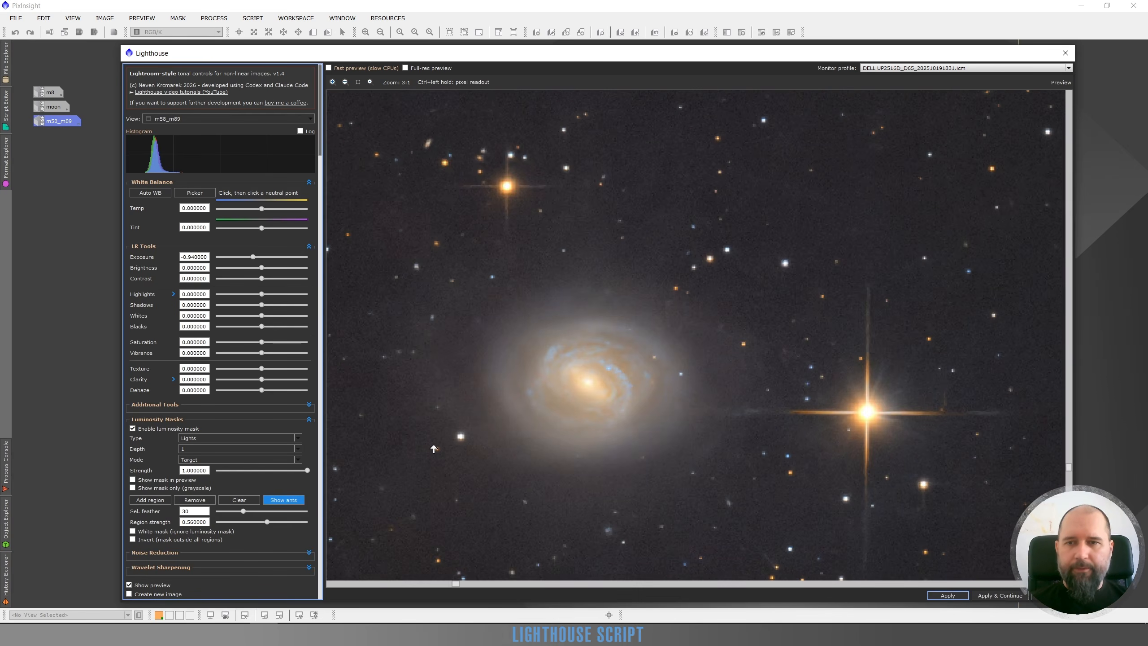
left_click(129, 585)
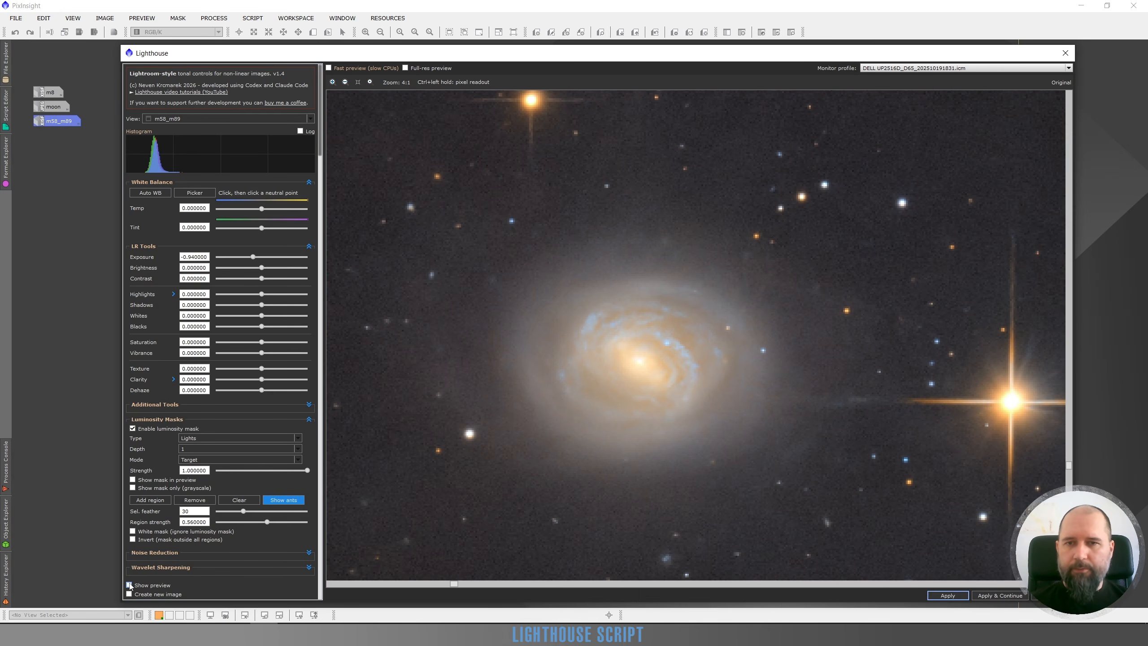
left_click(129, 585)
left_click(129, 585)
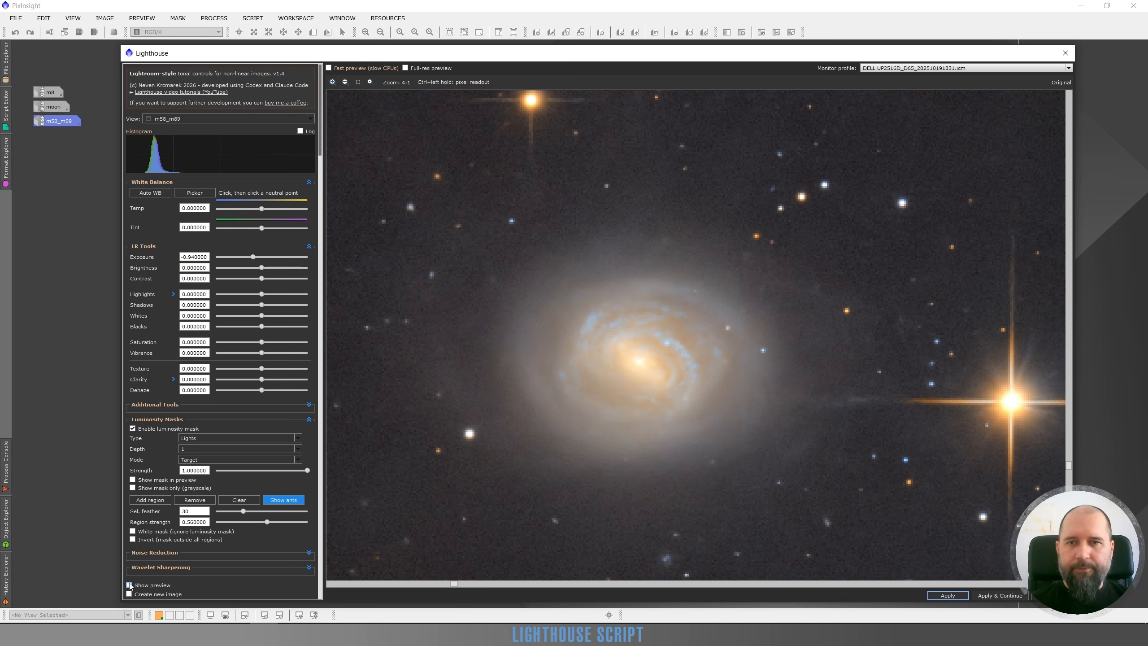
left_click(129, 585)
left_click(130, 585)
left_click(129, 586)
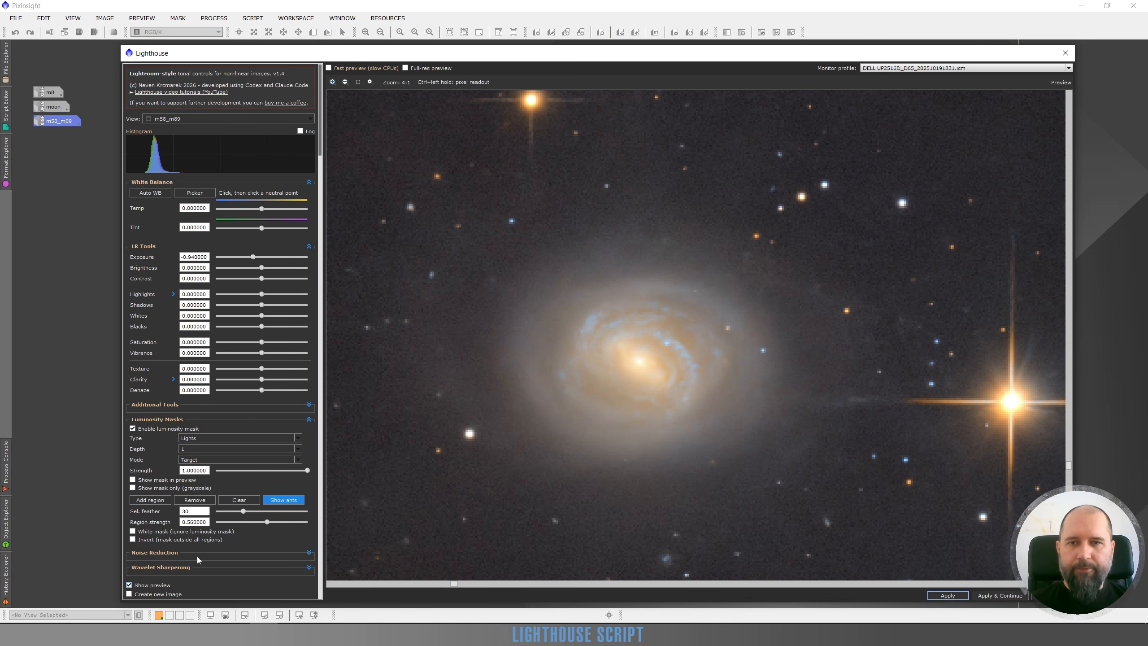
Compare the upper-right galaxy before and after the exposure reduction.
scroll(722, 350, "down", 4)
scroll(834, 189, "up", 3)
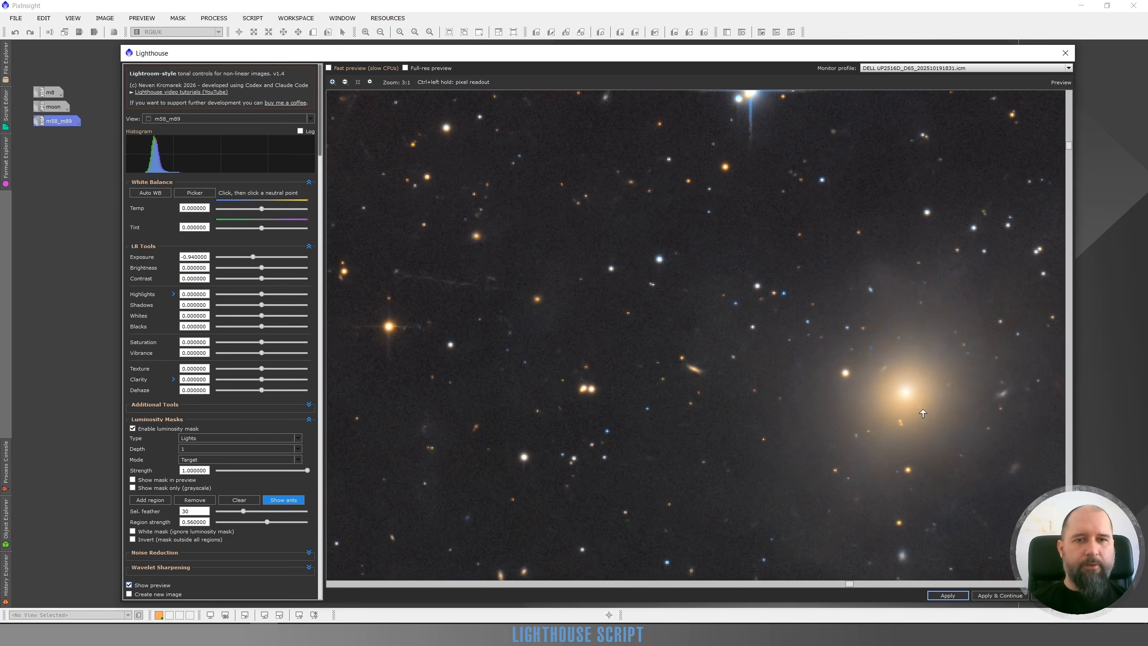
left_click(129, 585)
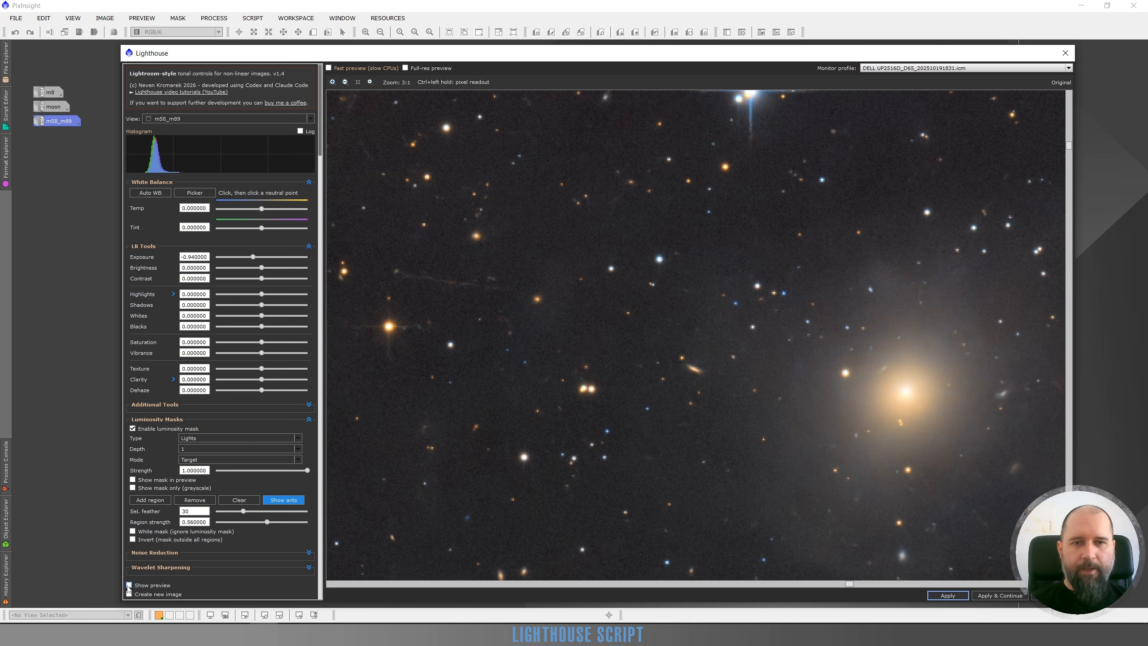
left_click(129, 585)
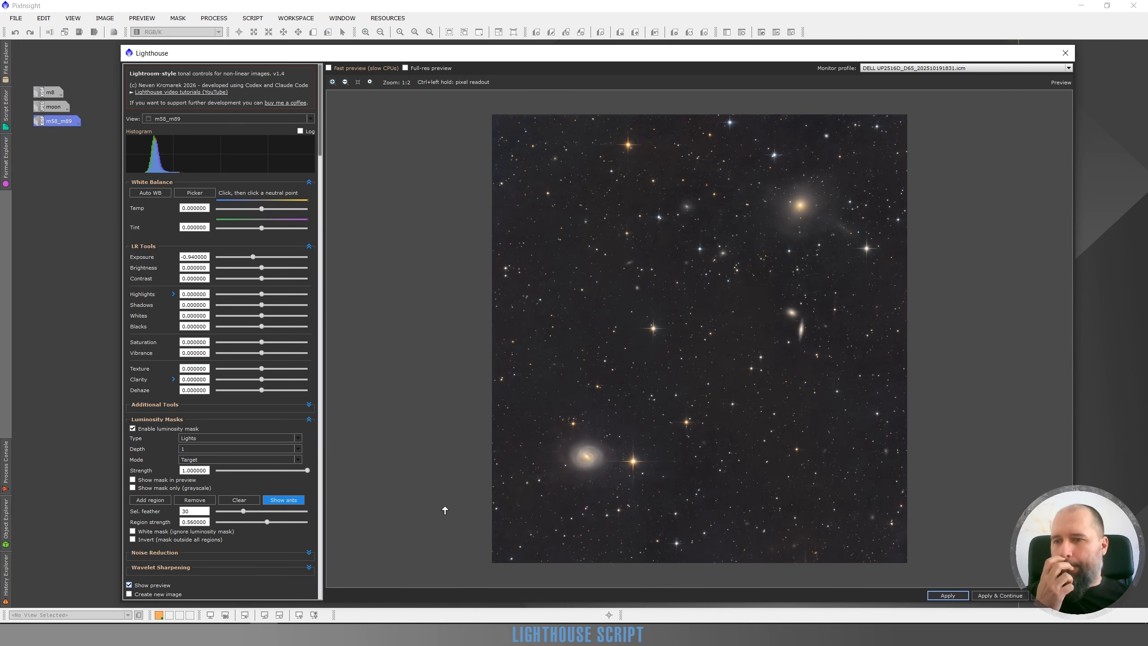
Show the region outlines over the grayscale mask, and set the lower-left galaxy region to feather 31 and strength 0.81.
left_click(290, 500)
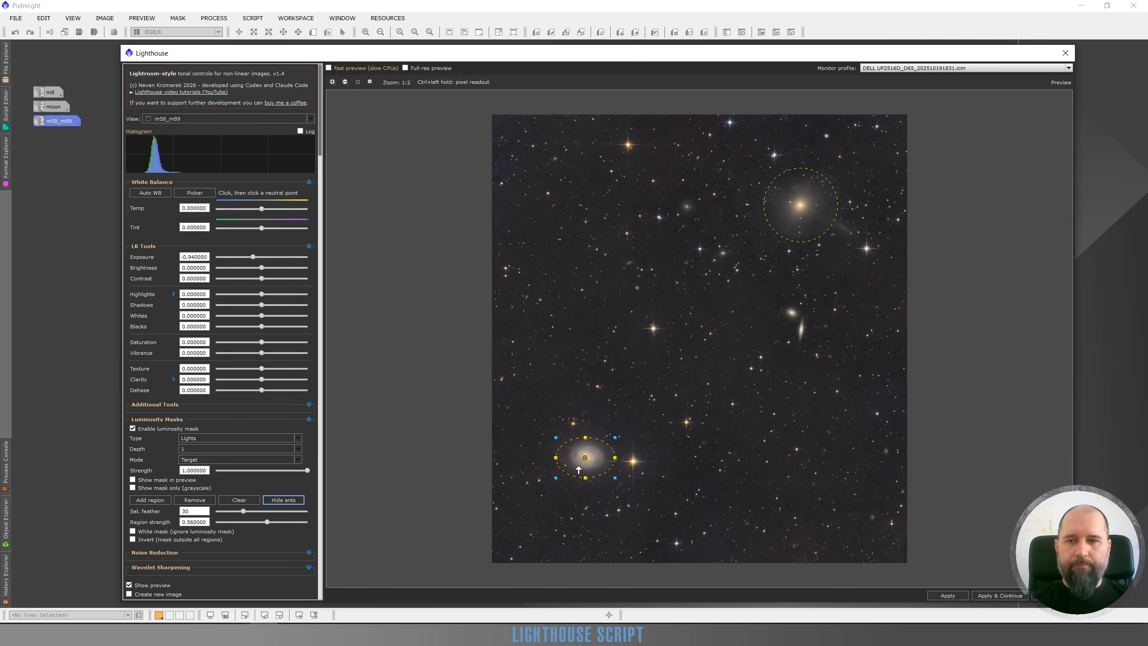
left_click(132, 488)
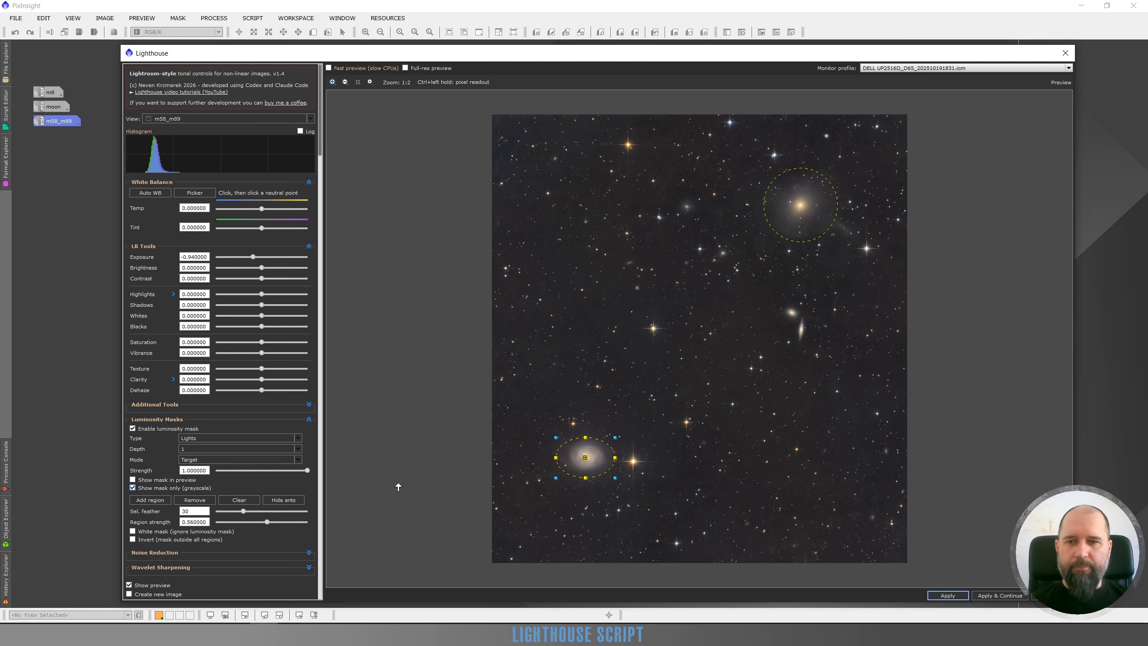
left_click(584, 456)
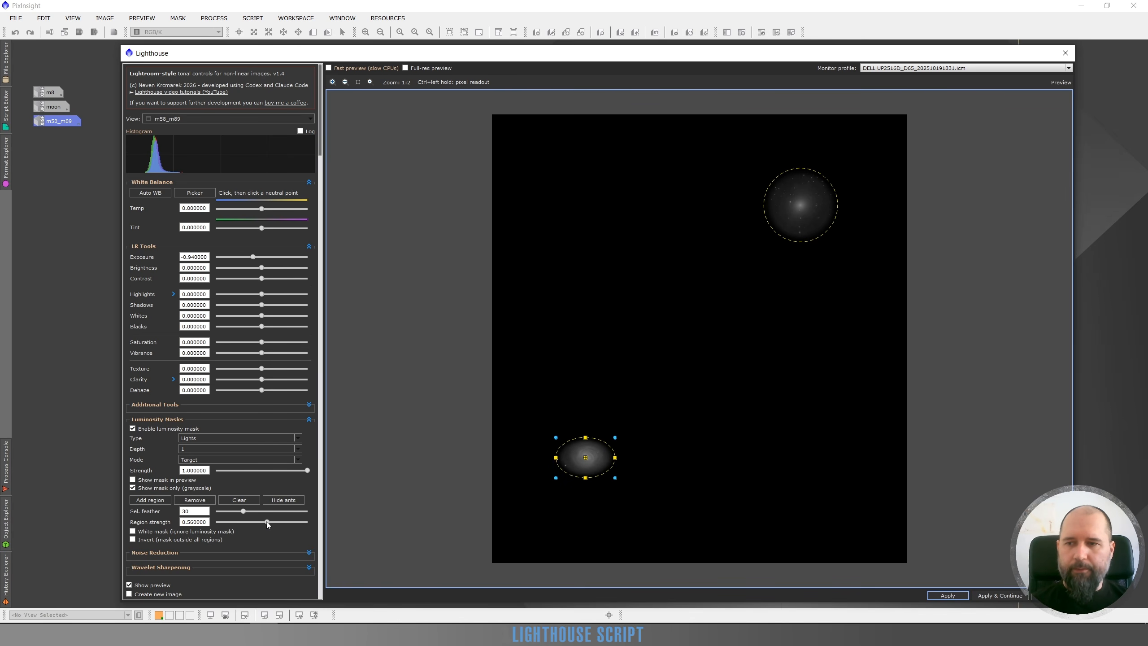
left_click_drag(267, 522, 284, 522)
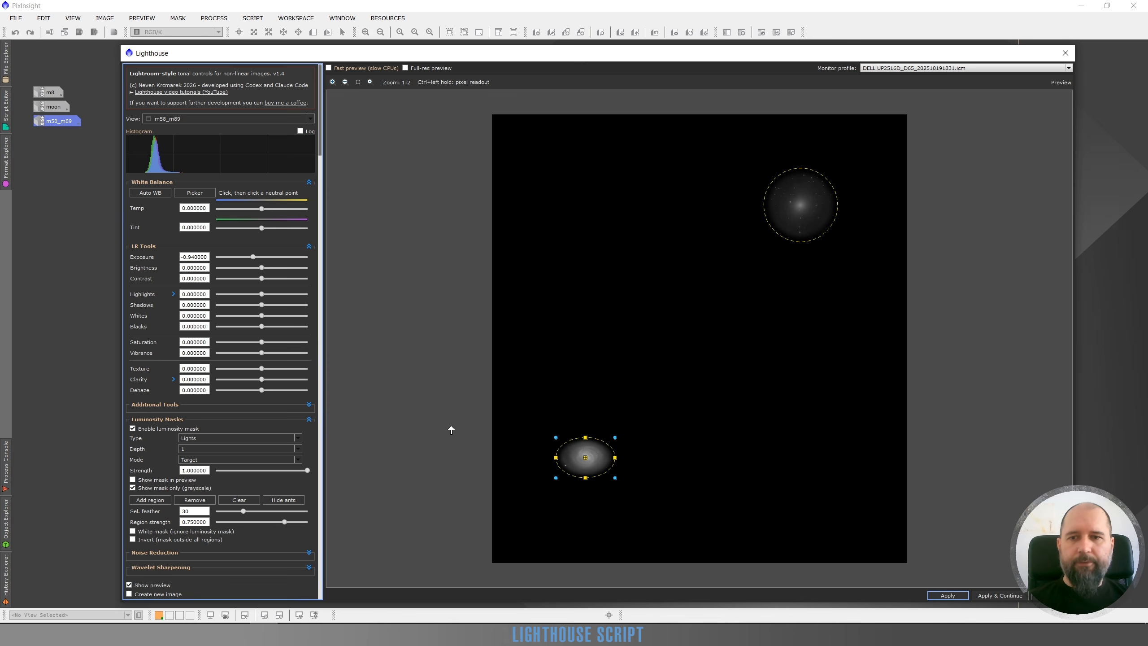
left_click_drag(243, 513, 290, 524)
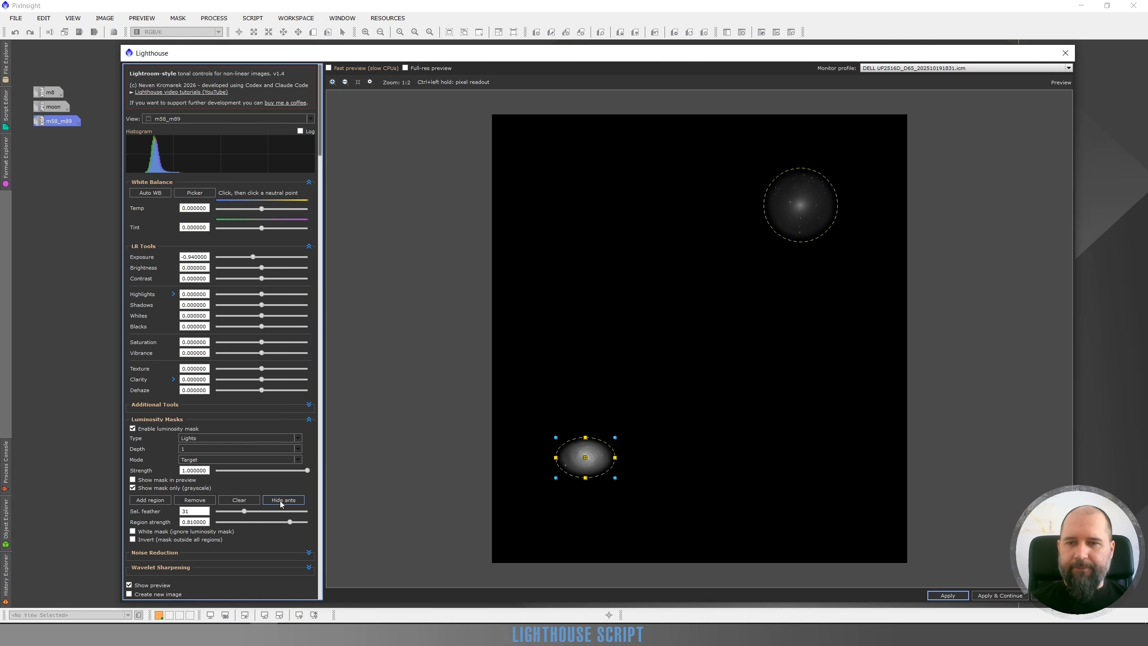
Hide the outlines and grayscale mask, and compare the lower-left galaxy with the original at the stronger region setting.
left_click(280, 500)
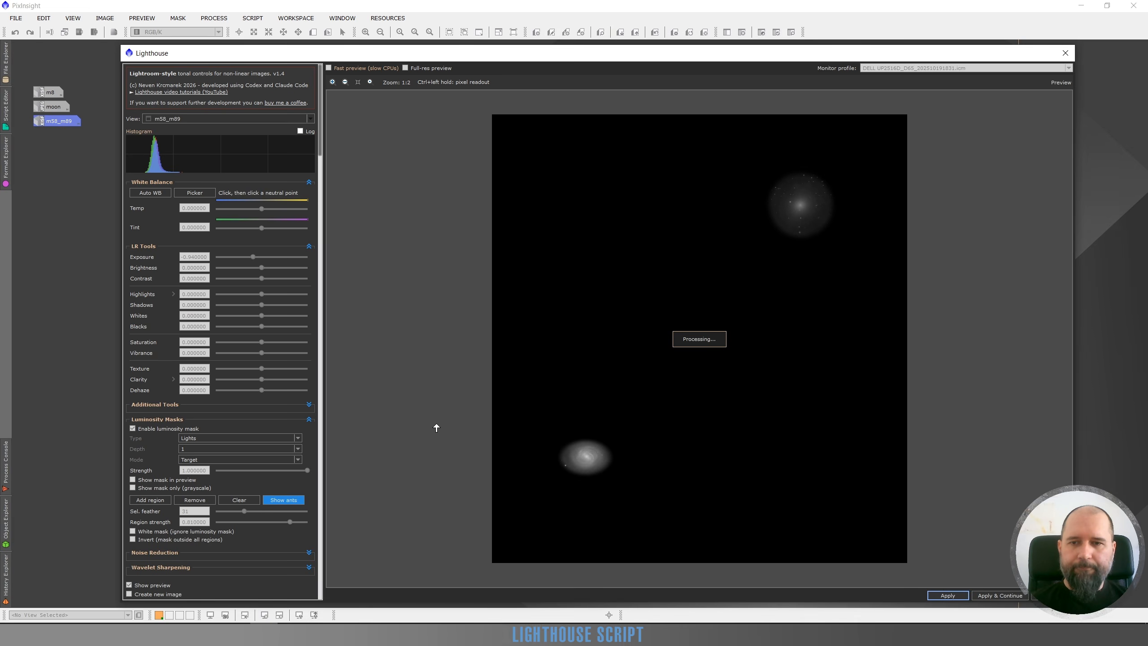
scroll(562, 486, "up", 2)
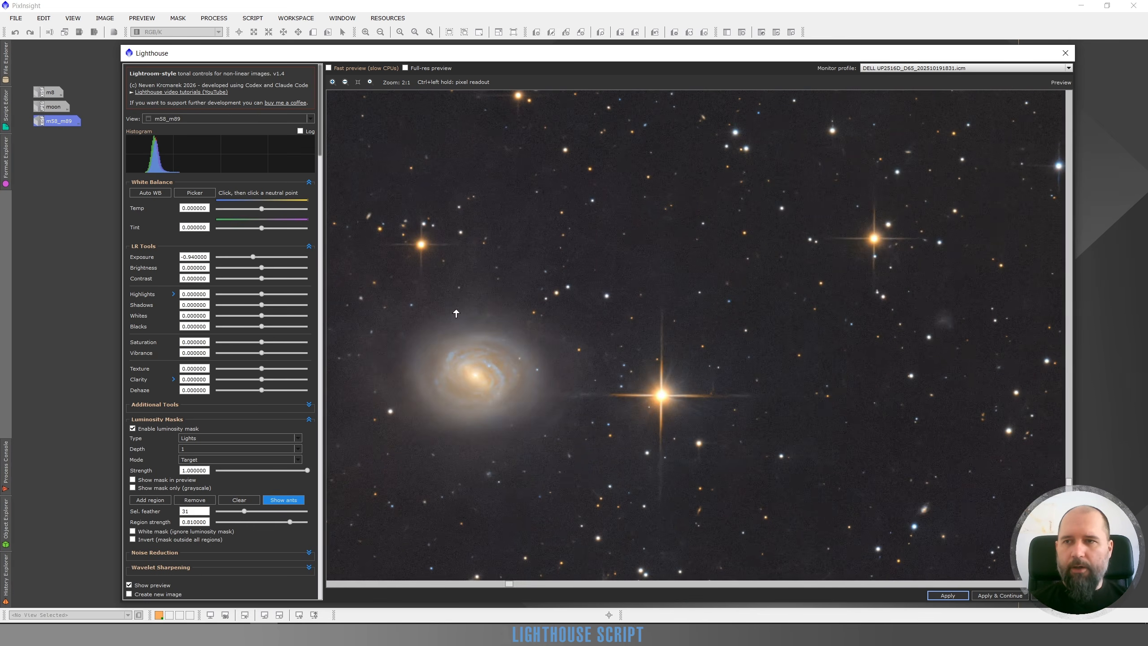
left_click(129, 584)
left_click(129, 585)
left_click(129, 585)
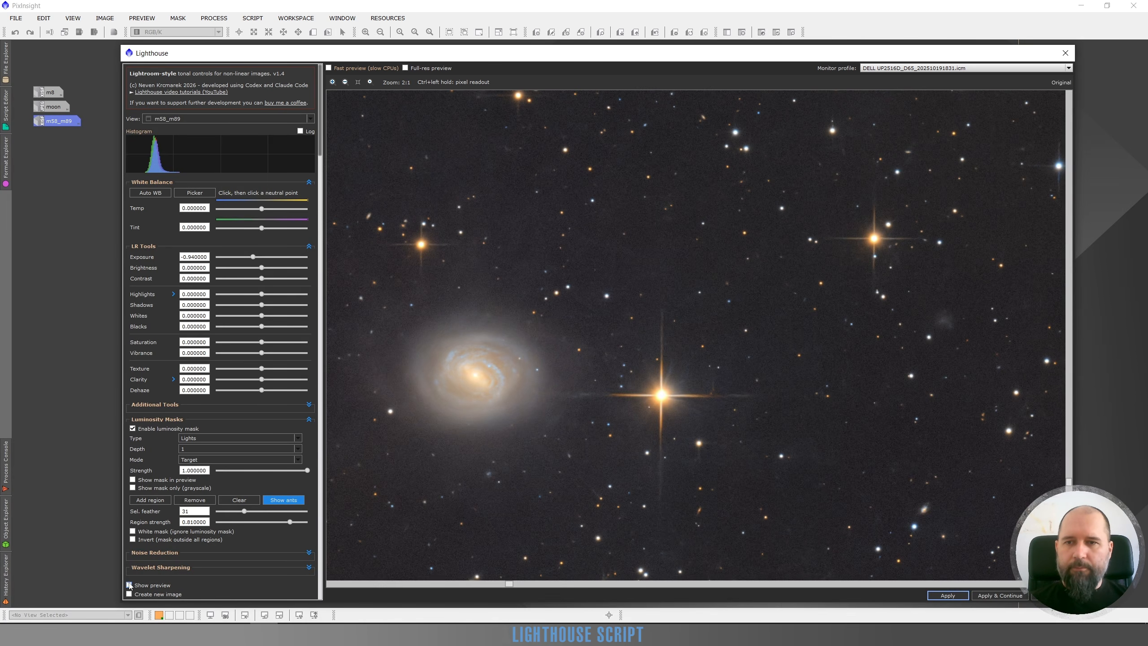
left_click(129, 585)
left_click(130, 585)
left_click(130, 584)
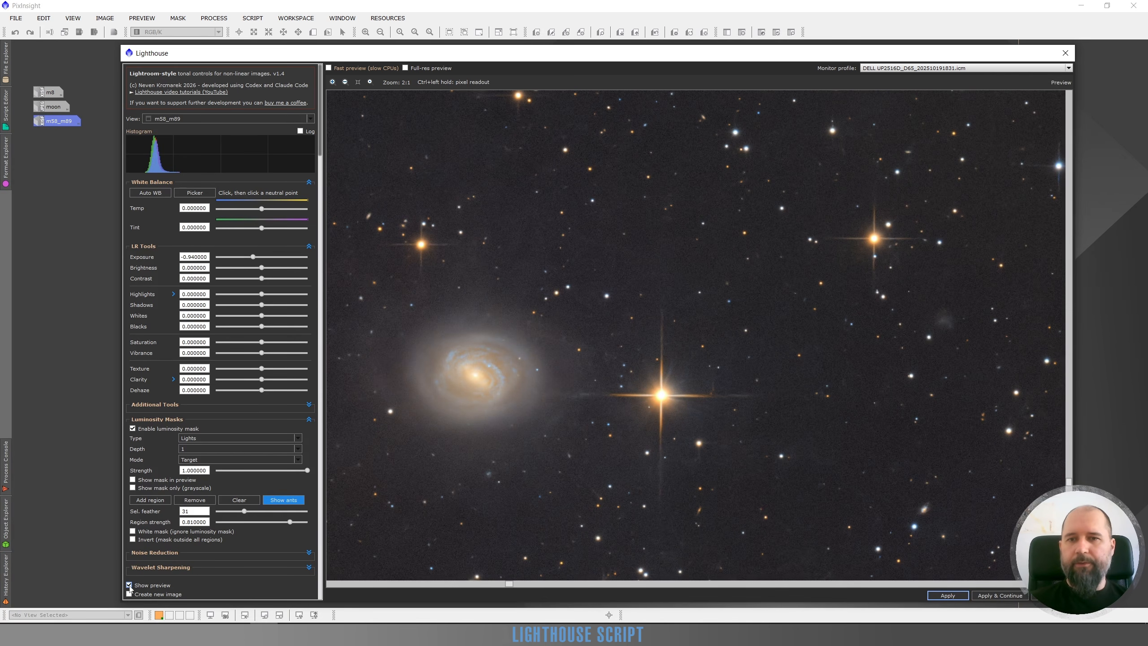
left_click(129, 585)
left_click(129, 586)
scroll(672, 376, "down", 2)
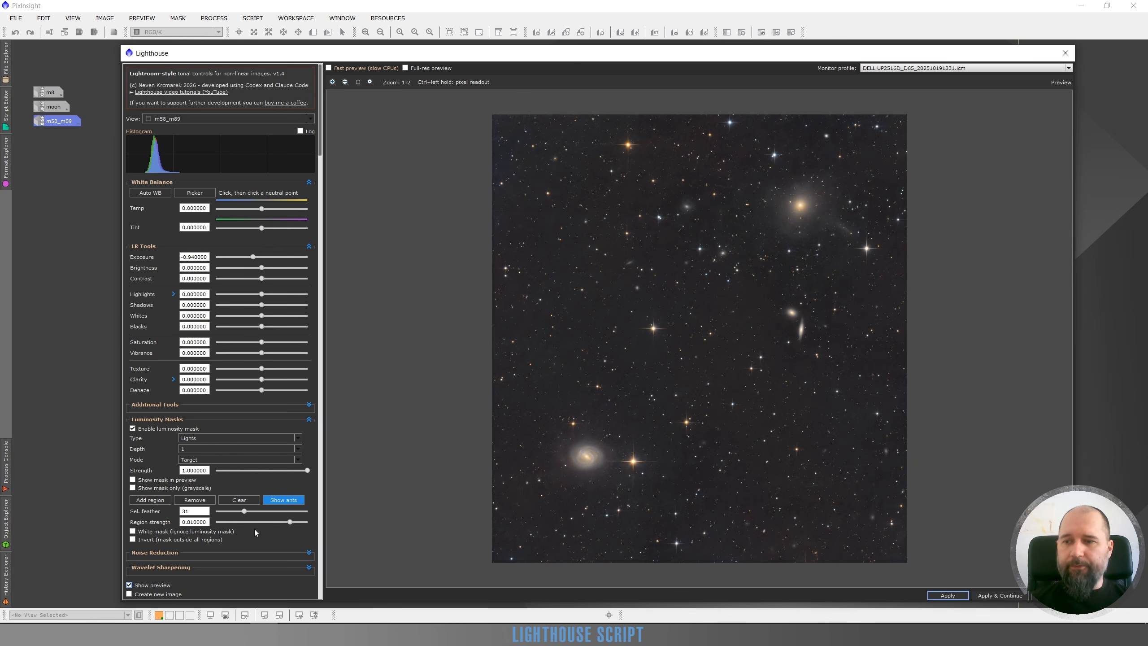
Display the outlined grayscale mask, make both galaxy regions plain white masks, and set the upper-right region's strength to 0.42.
left_click(284, 500)
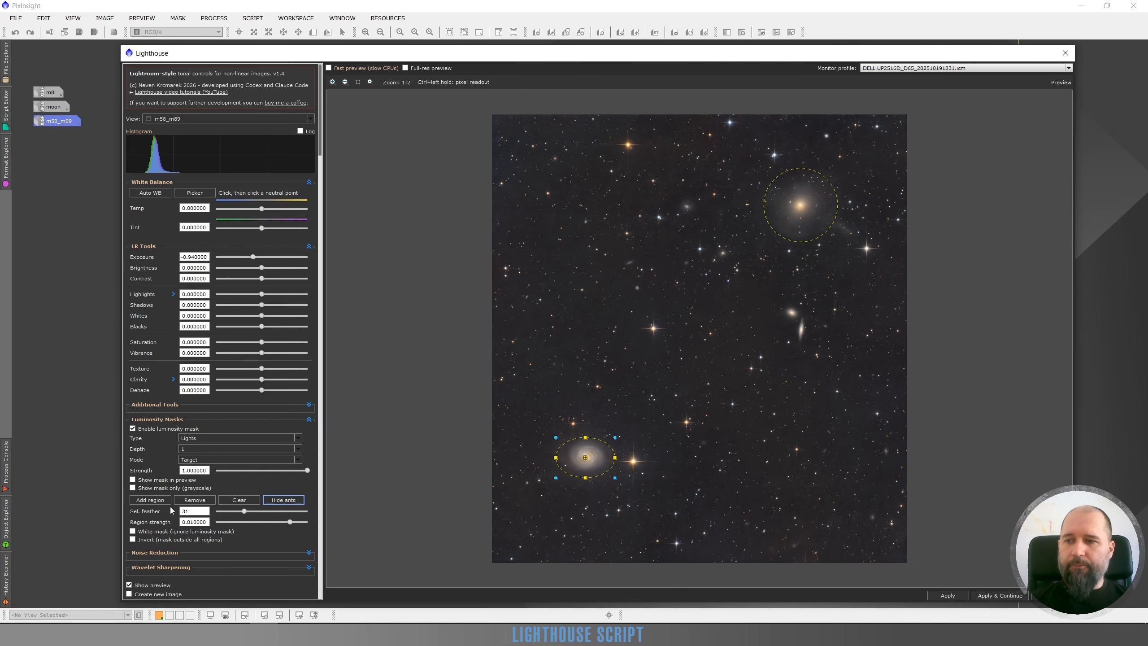
left_click(133, 488)
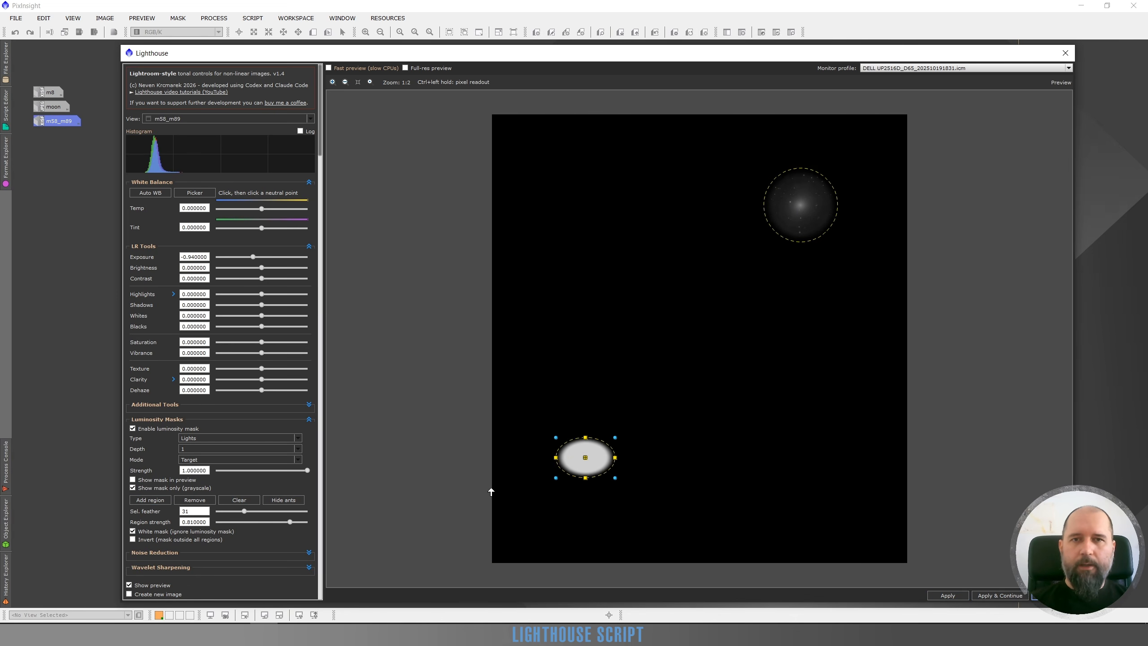
left_click(804, 207)
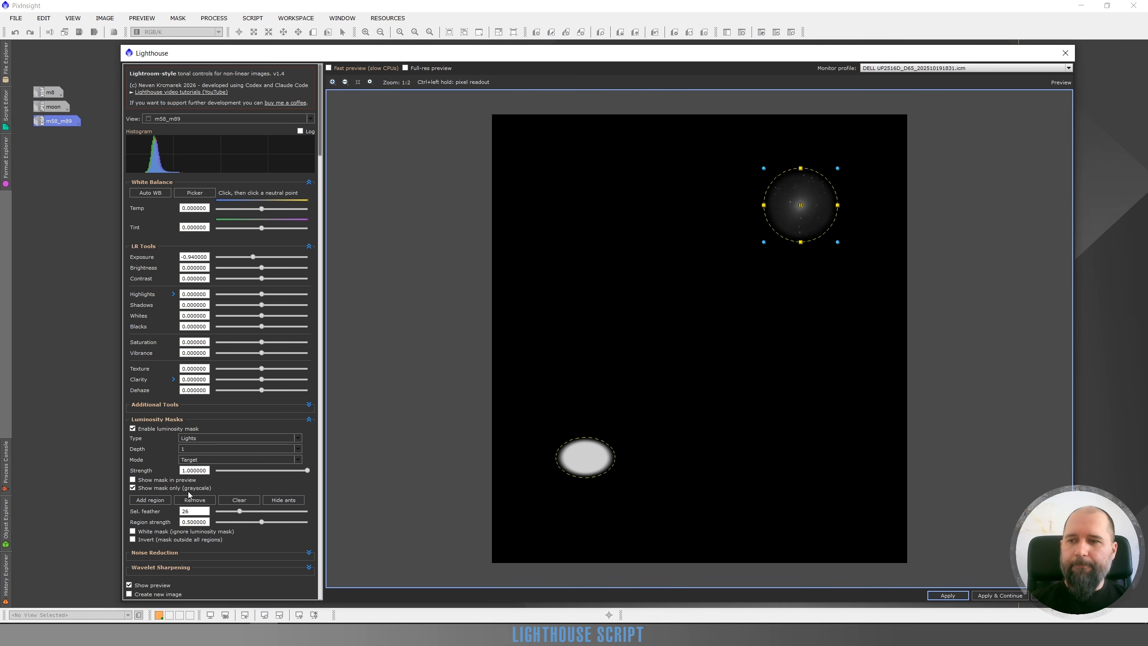
left_click(132, 532)
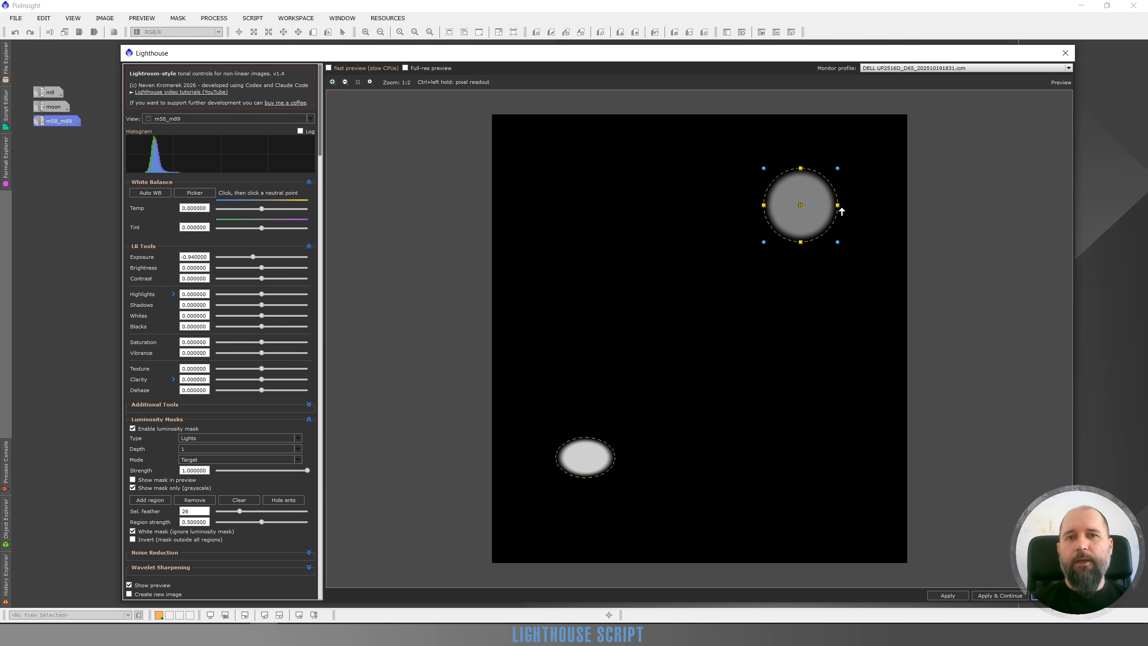
left_click_drag(264, 522, 254, 529)
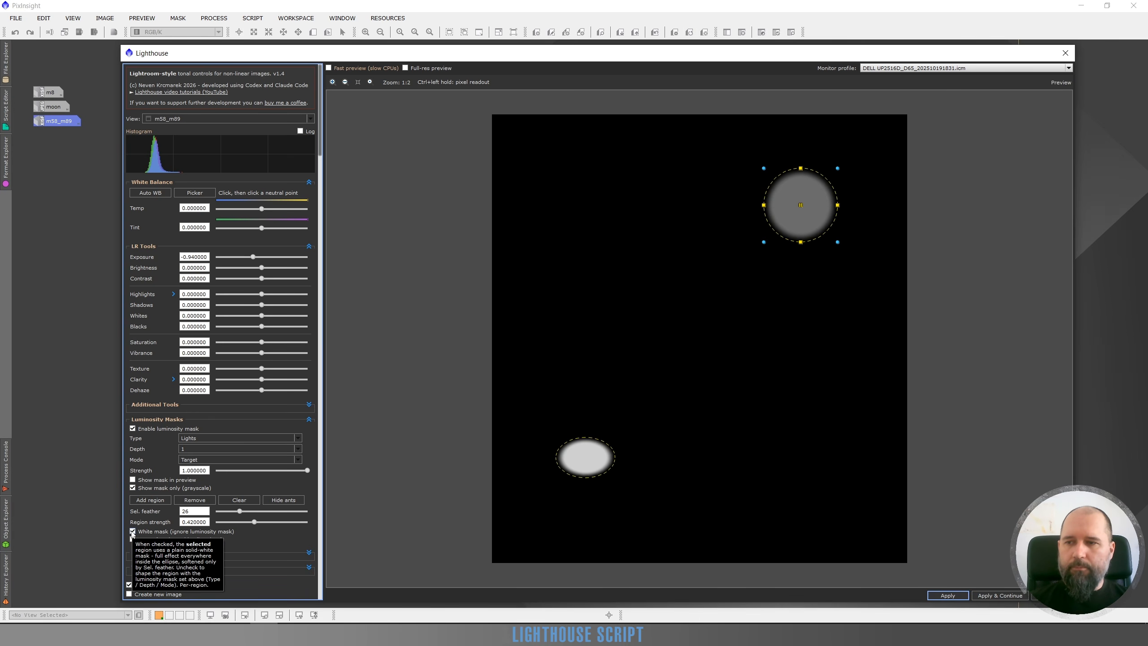
Return the preview from mask to image and inspect the lower-left galaxy with the region outlines off and on.
left_click(132, 487)
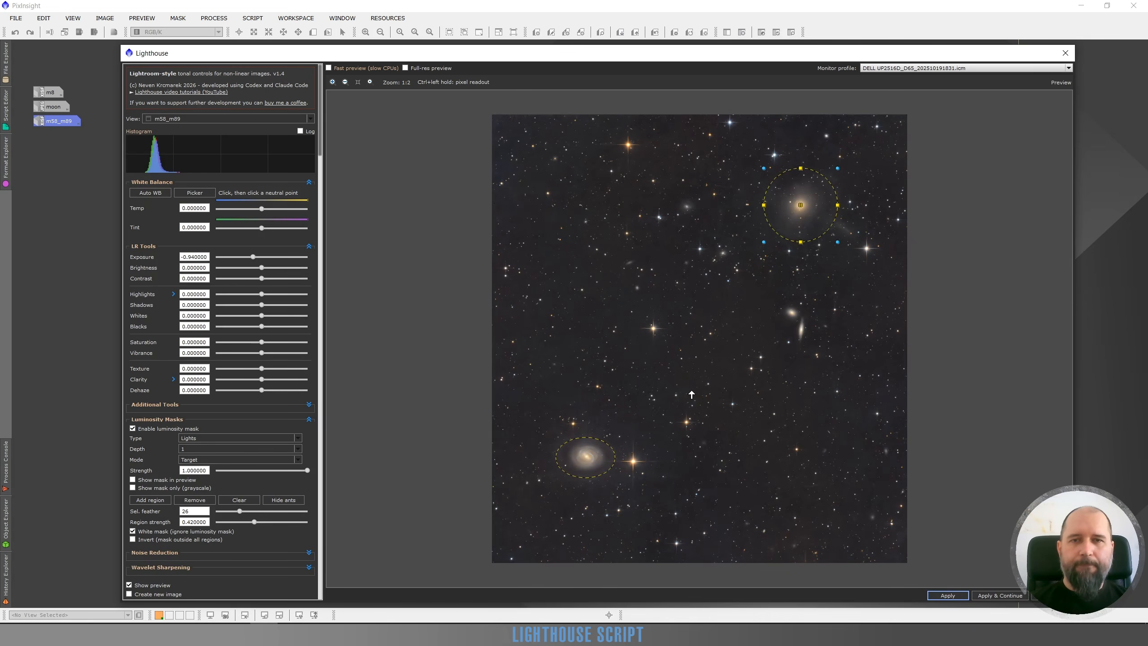
left_click(275, 500)
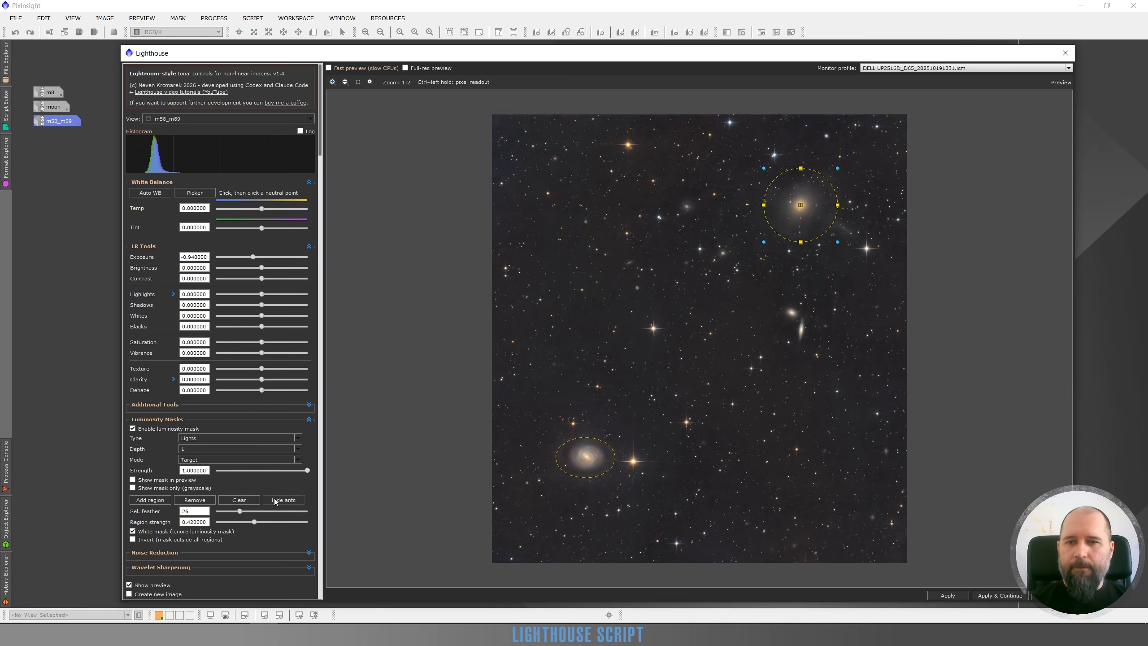
scroll(600, 464, "up", 2)
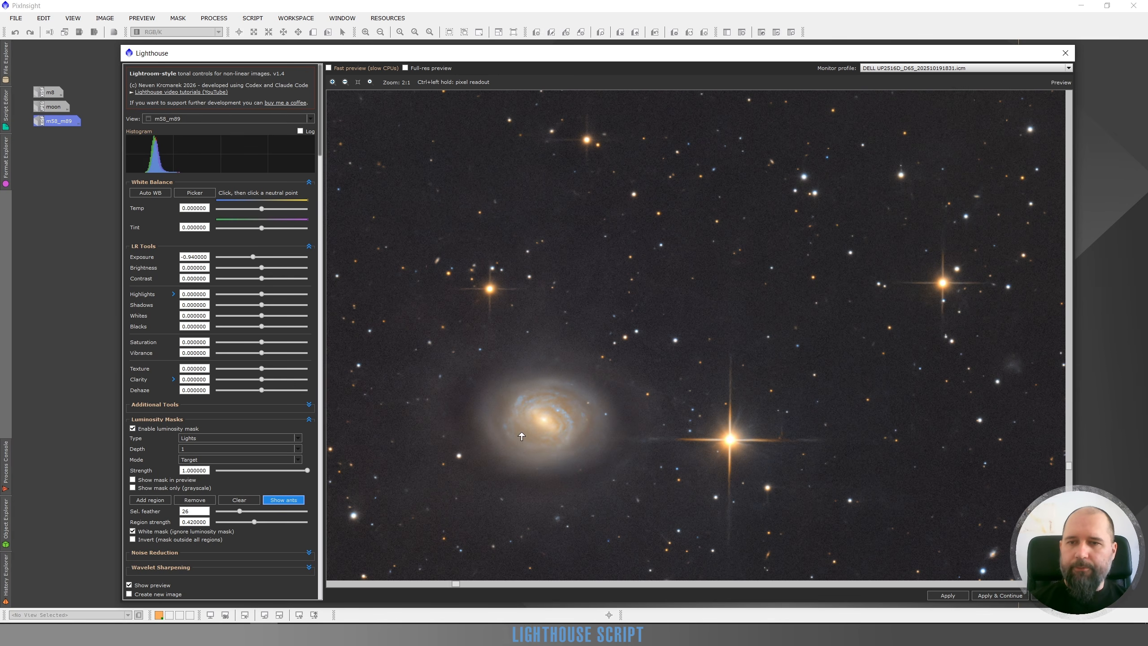
left_click(292, 499)
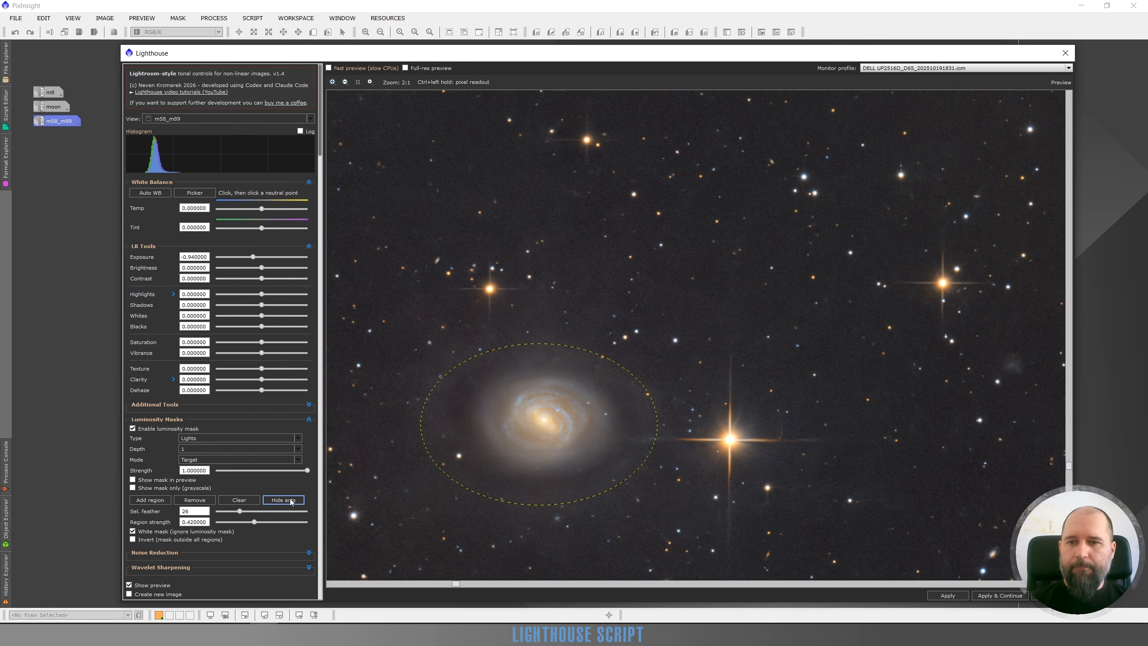
Set the lower-left galaxy region to feather 53 and strength 0.81, and hide the region outlines.
left_click(538, 427)
left_click_drag(244, 510, 266, 513)
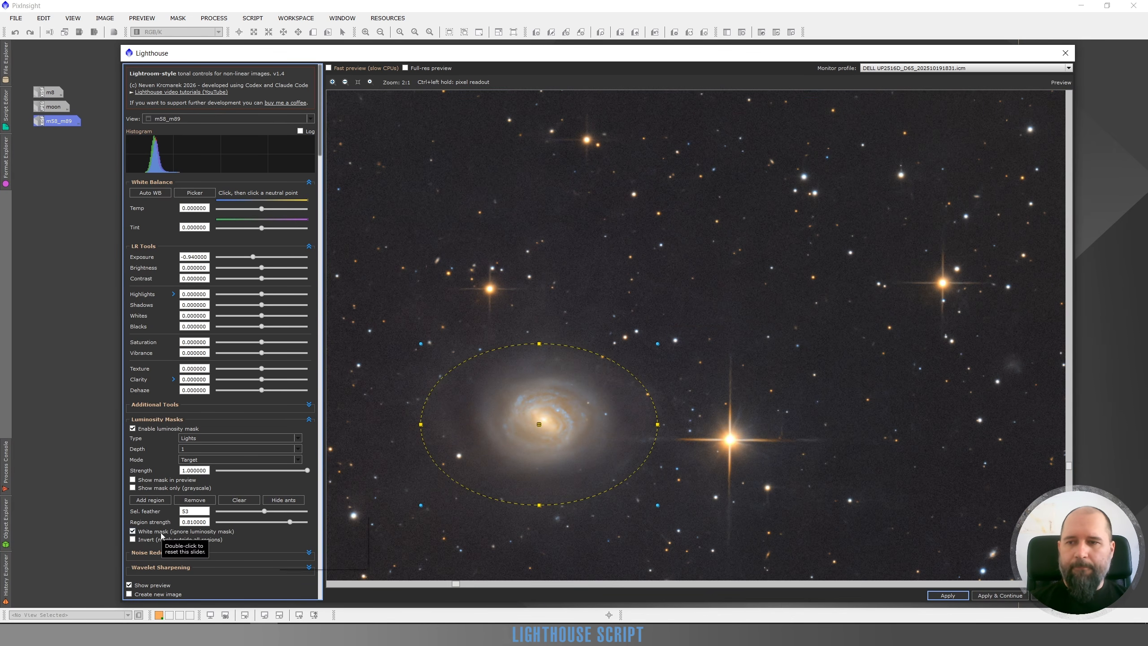
left_click(284, 500)
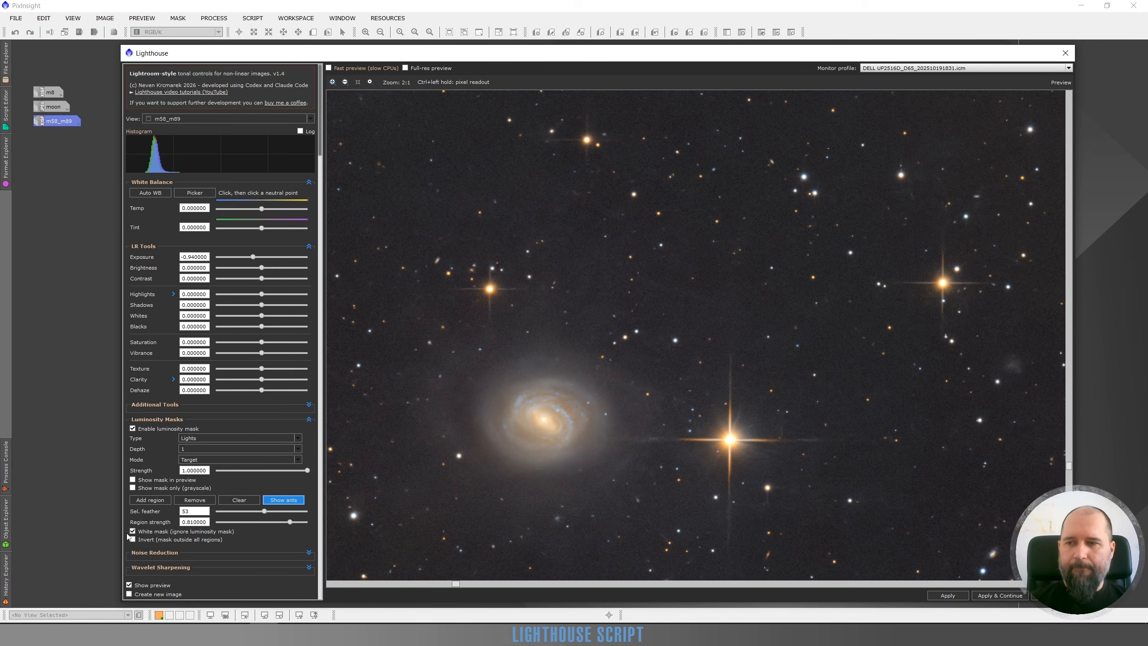
Compare the lower-left galaxy in the processed preview with the original image at the wider feather setting.
left_click(130, 586)
left_click(130, 586)
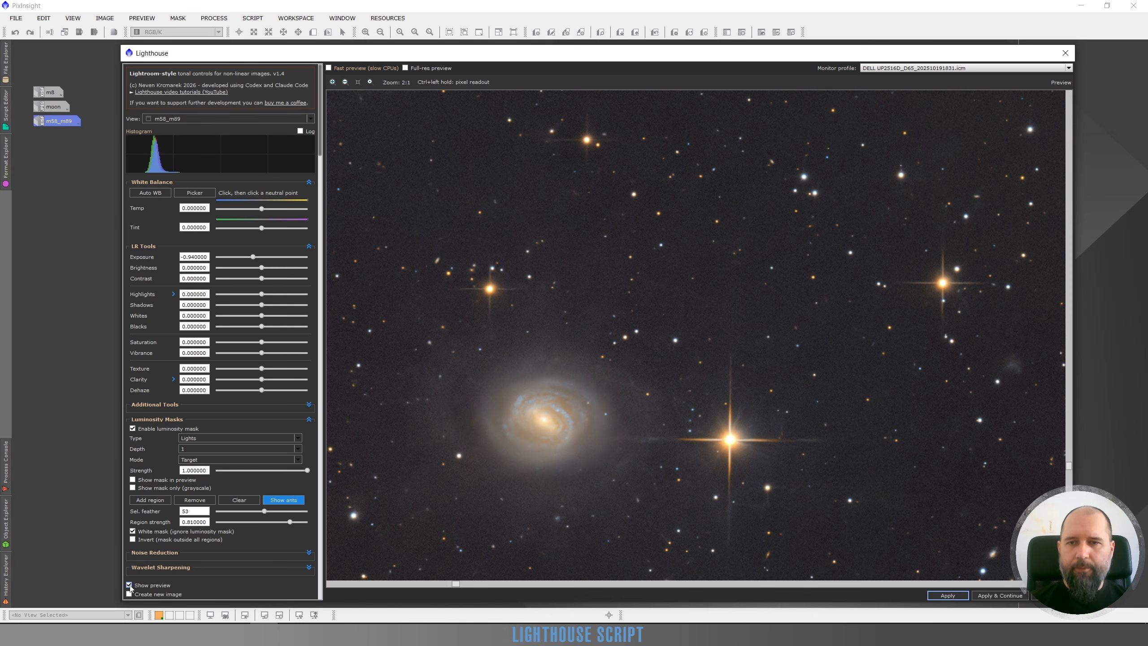
left_click(130, 586)
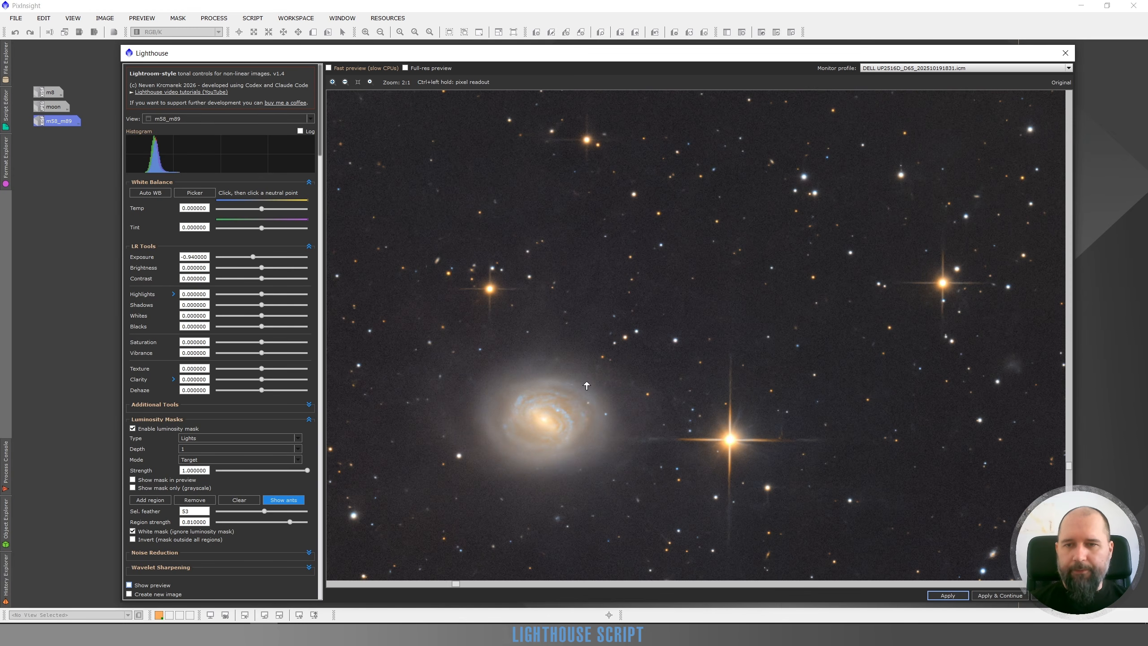
left_click(129, 586)
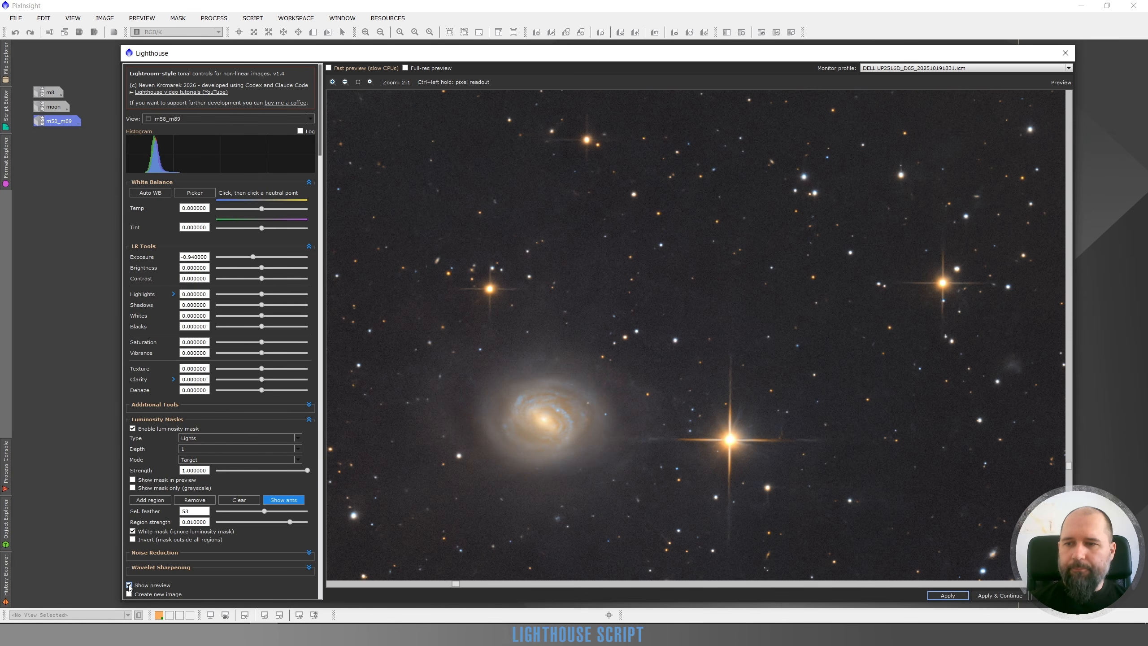
Show the region outlines over the full image and remove both galaxy regions.
scroll(698, 354, "down", 2)
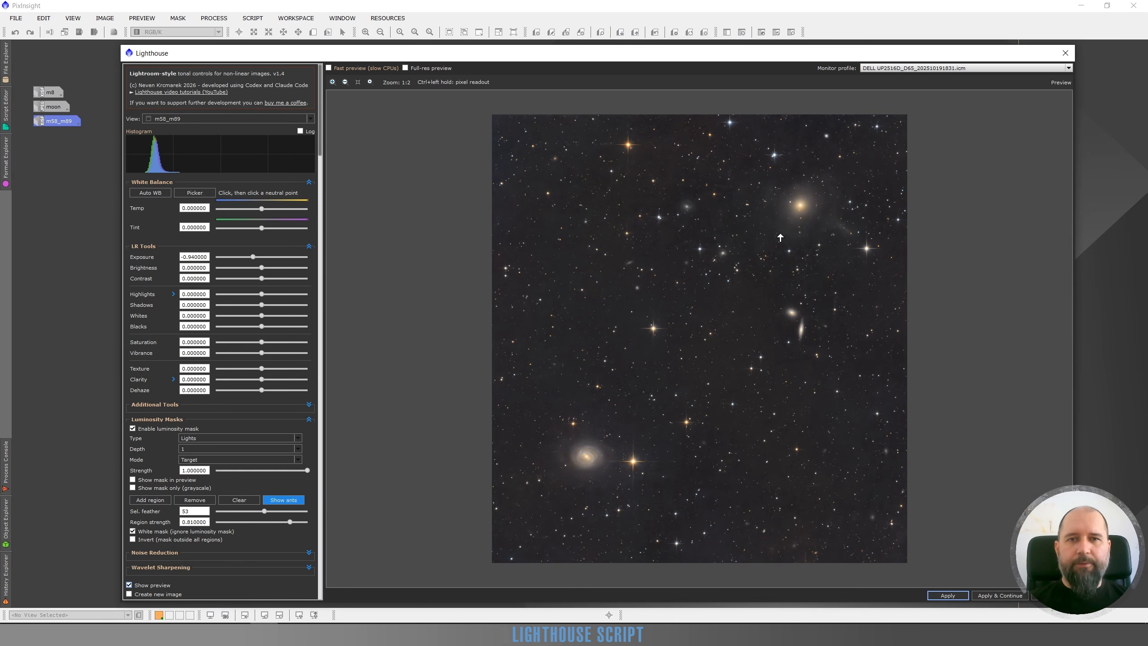
left_click(282, 501)
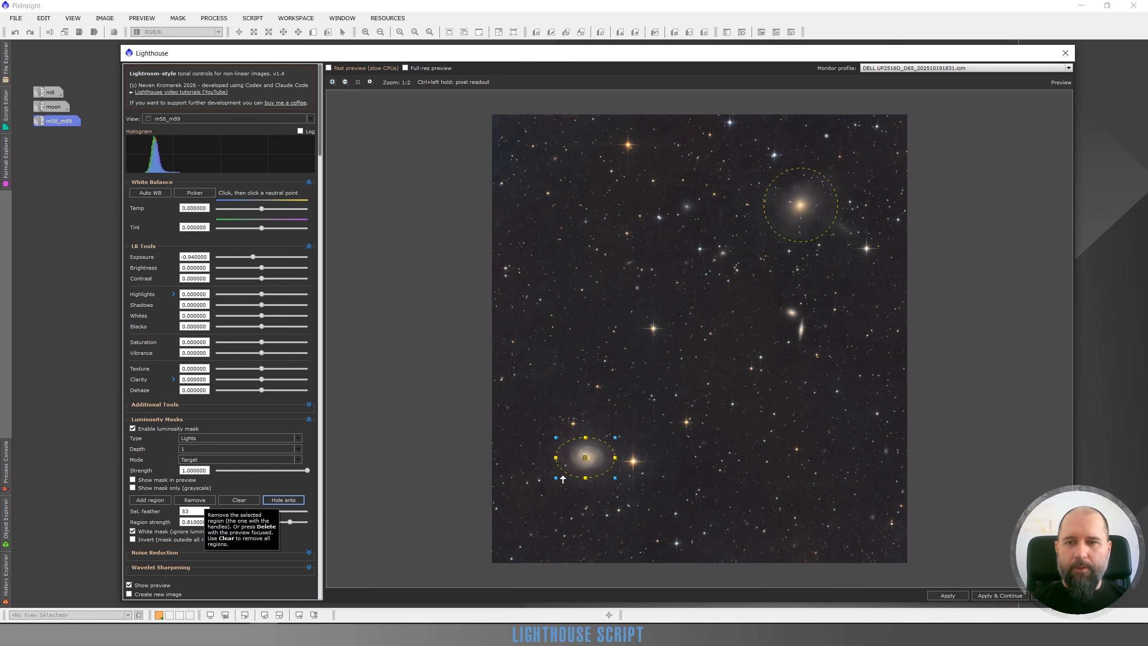
left_click(191, 501)
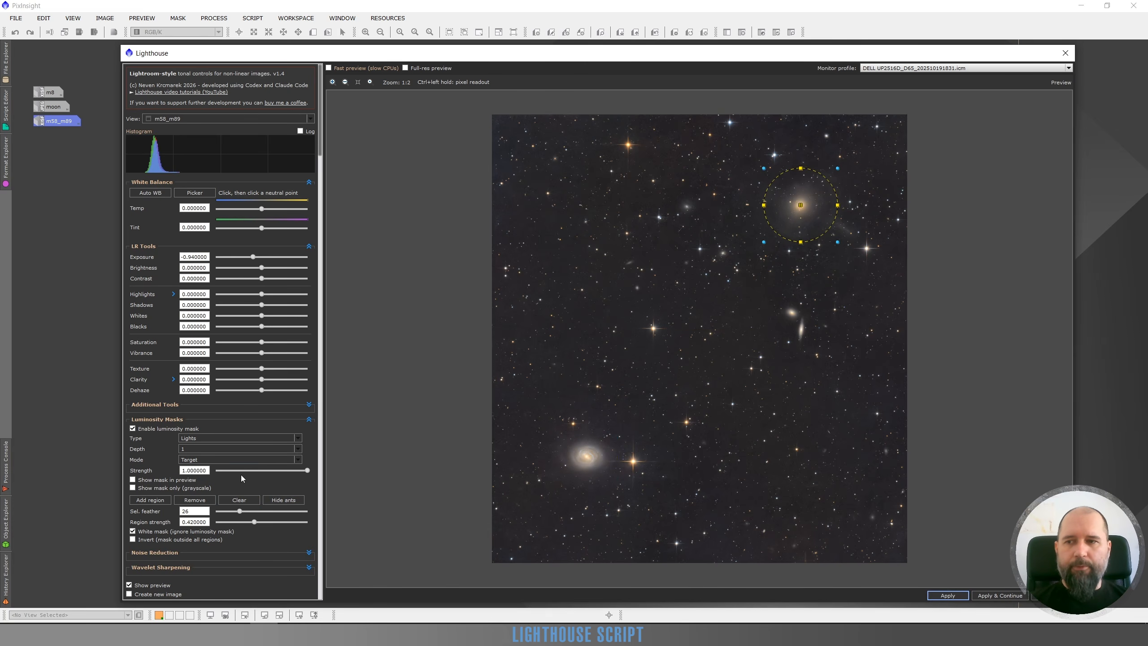
left_click(199, 500)
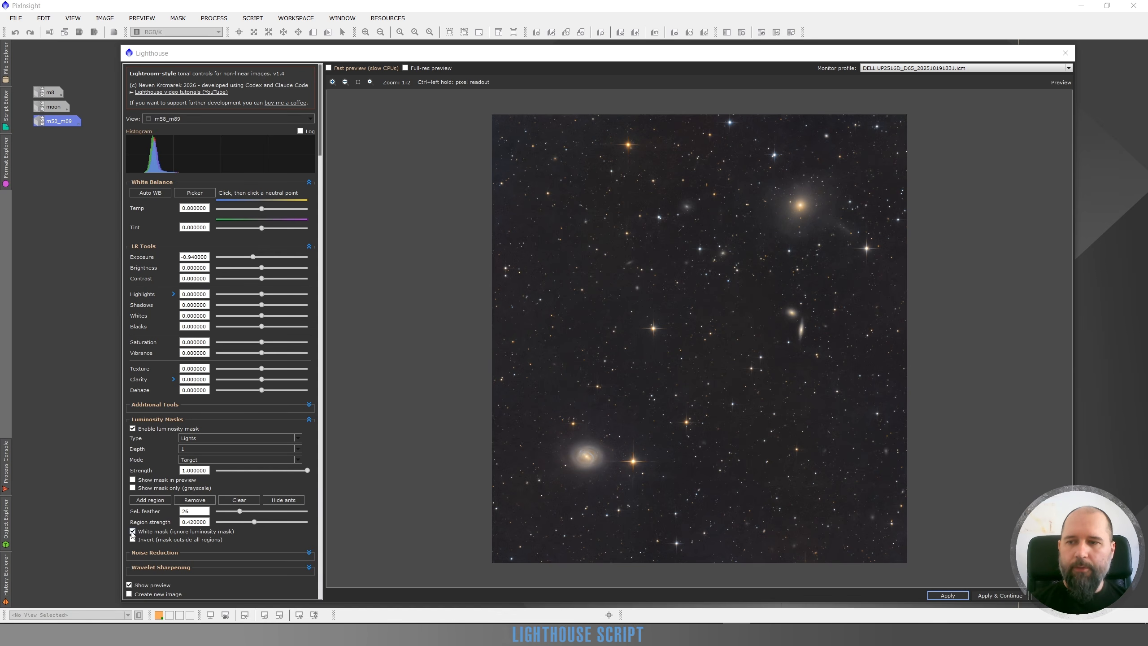
Turn off the white mask option and add an elliptical region tightly around the lower-left galaxy.
left_click(144, 501)
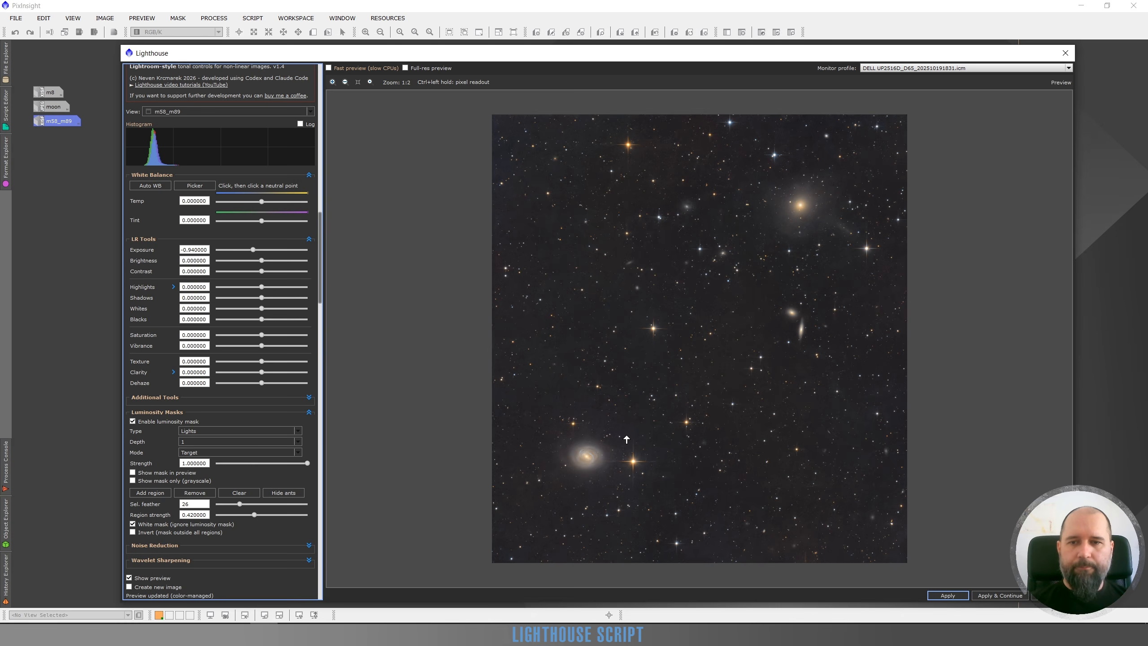
left_click_drag(592, 453, 560, 475)
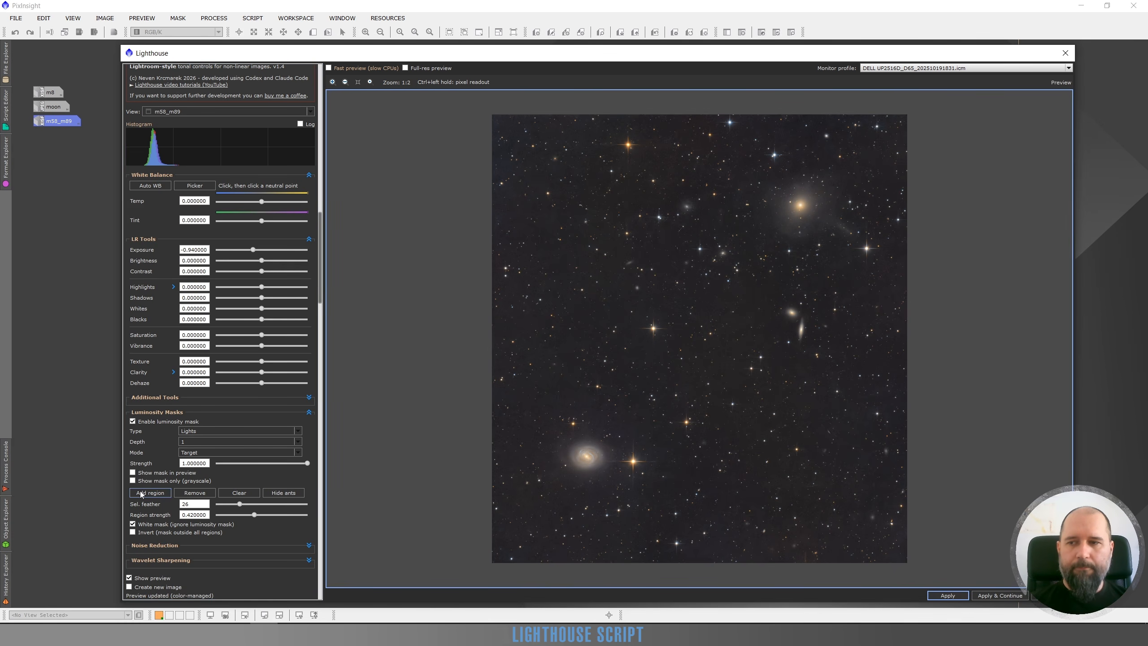
left_click(133, 525)
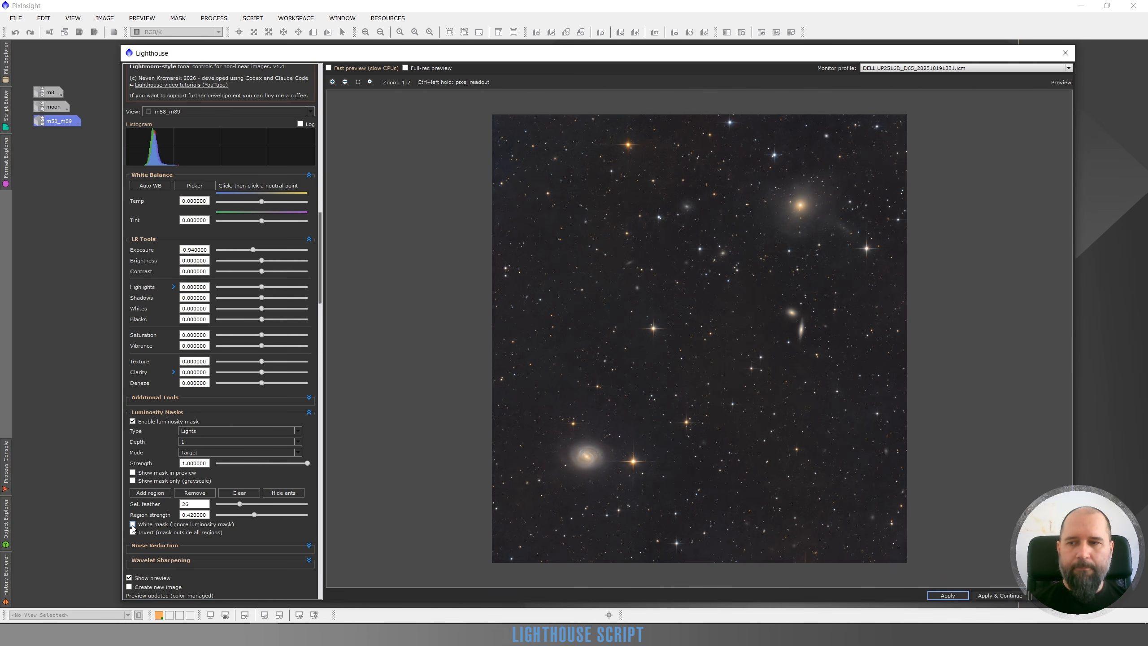
left_click(150, 492)
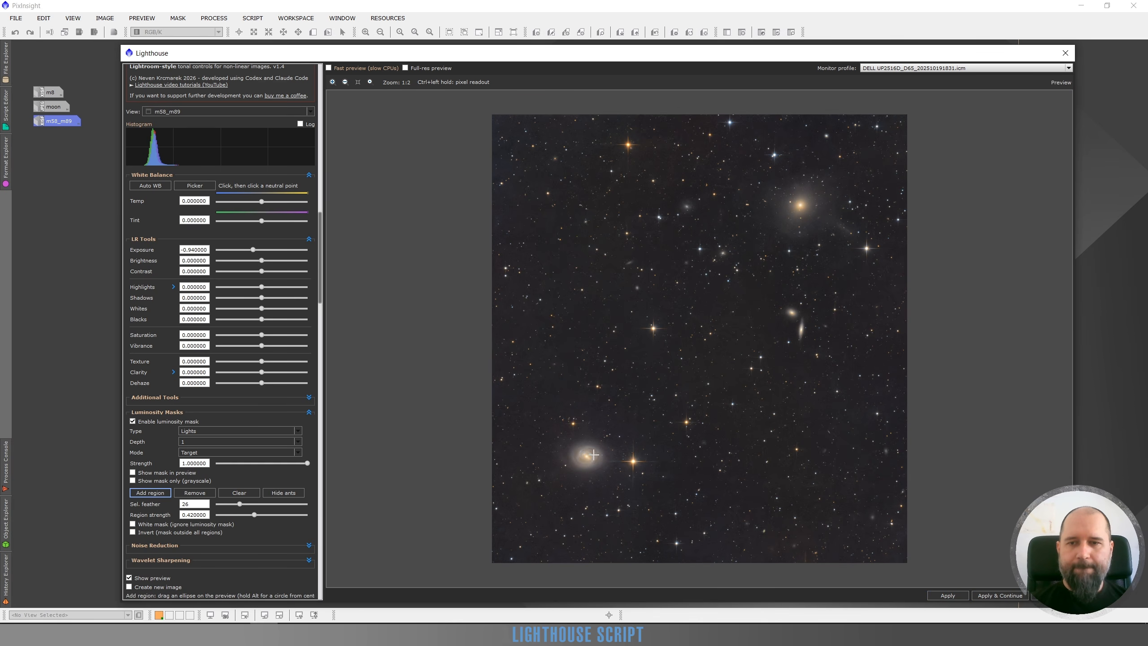
left_click_drag(617, 441, 553, 473)
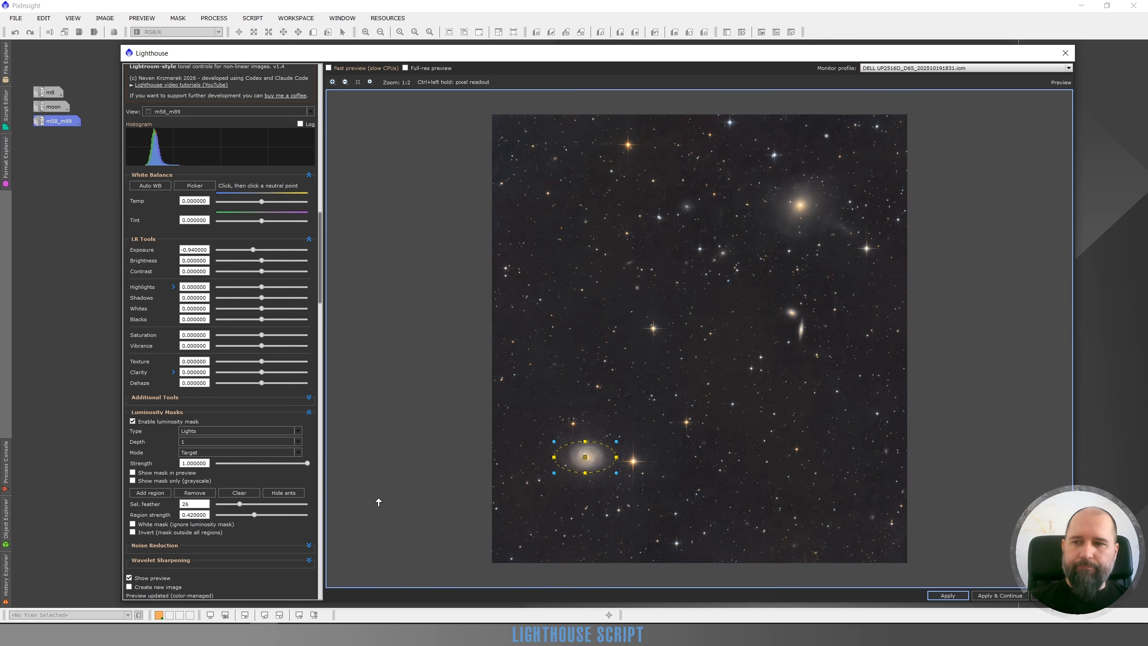
Invert the mask to cover everything outside the region, display it in grayscale, and set feather 37 and region strength 1.
left_click(132, 532)
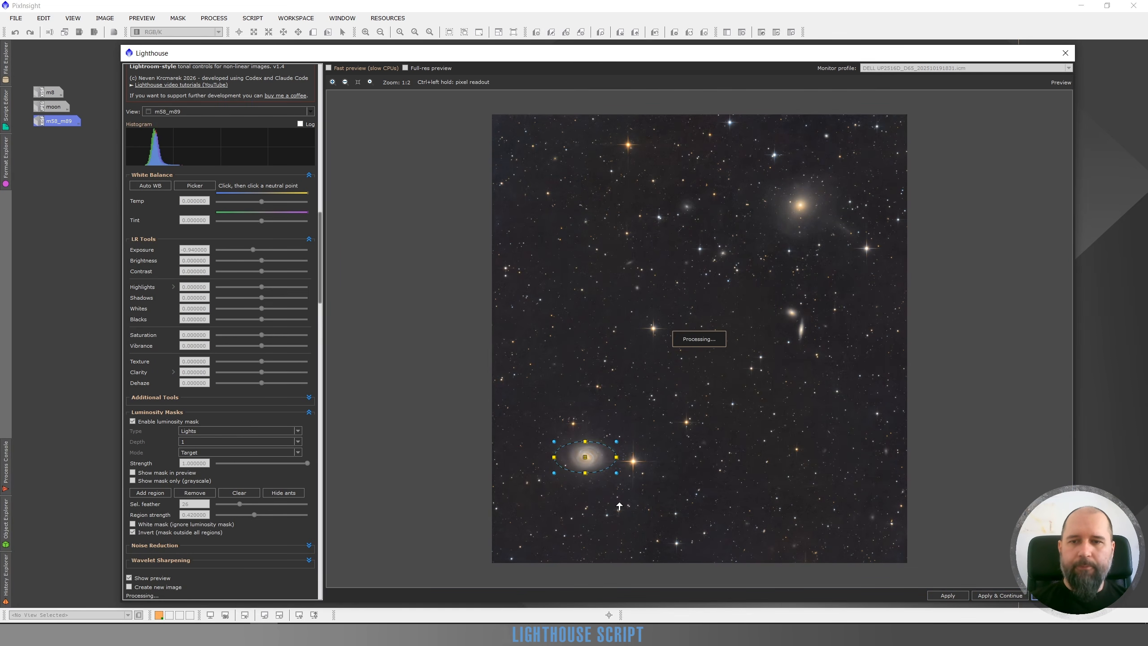
left_click(132, 481)
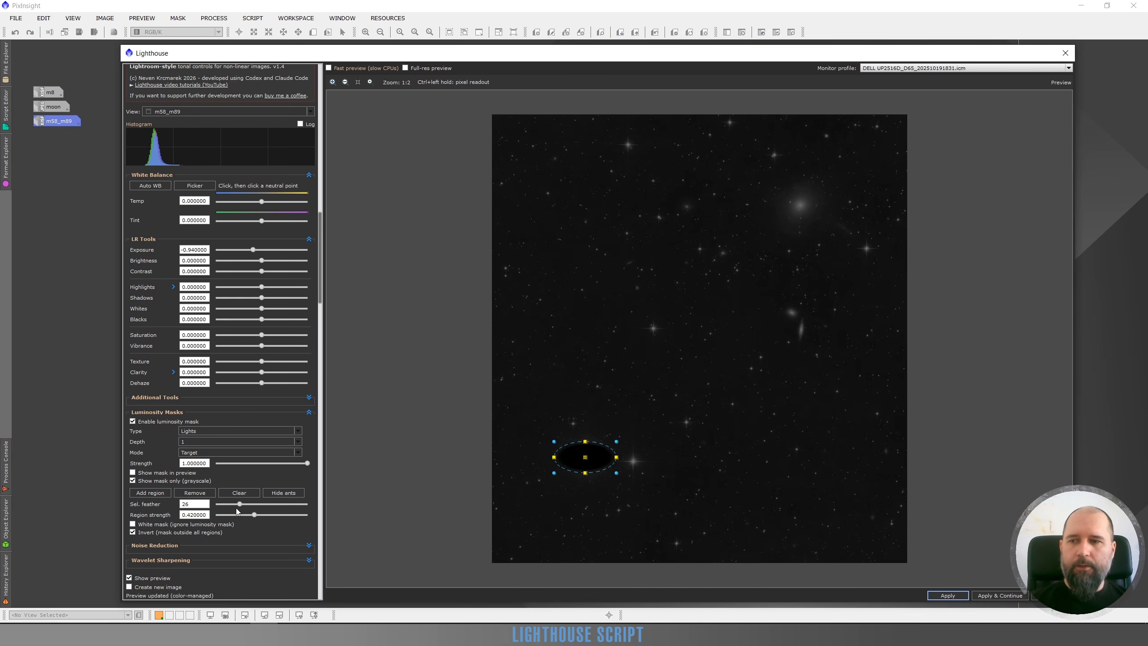
left_click_drag(240, 504, 257, 503)
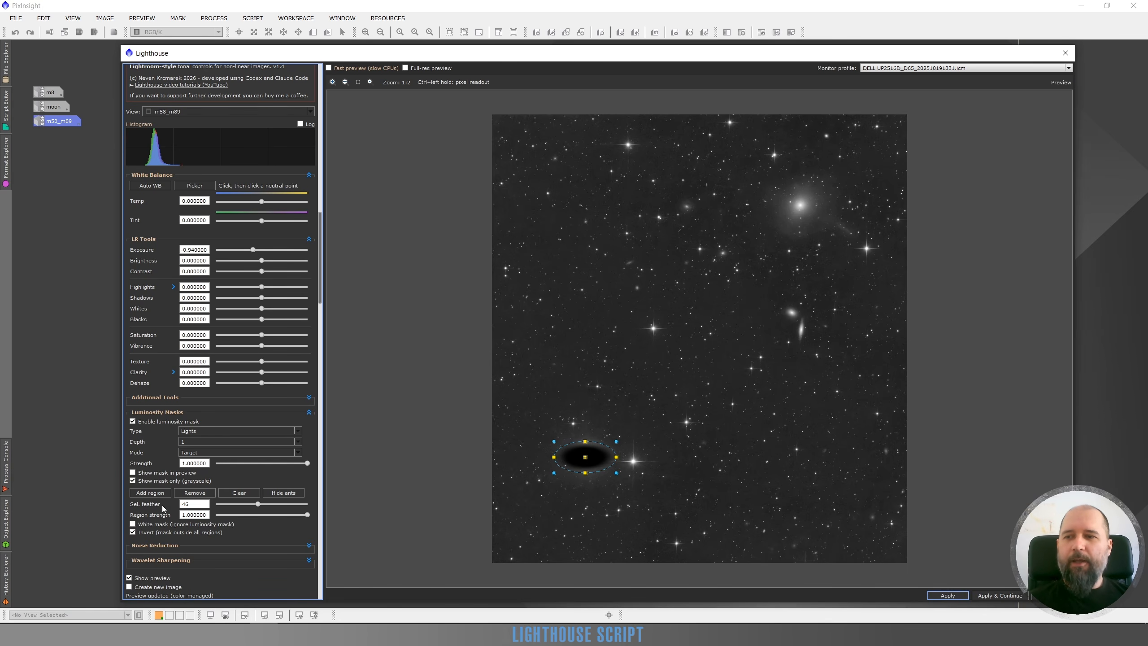
left_click(250, 504)
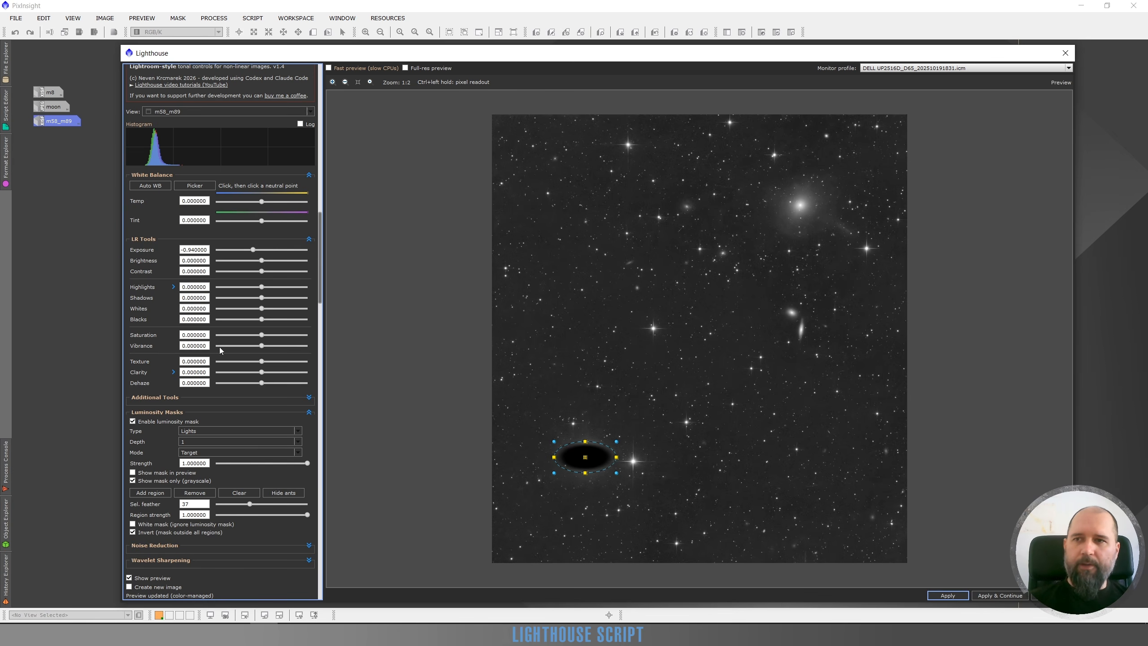
Return the preview to the image without the region outline and set Exposure to -2.06.
left_click(132, 481)
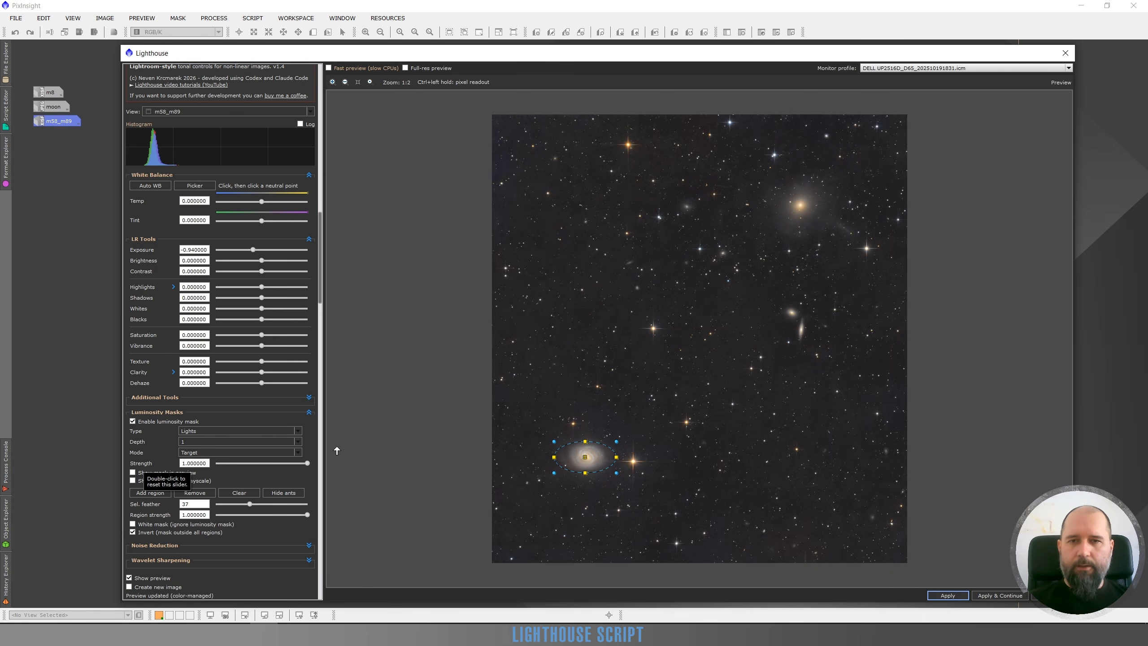
left_click(290, 493)
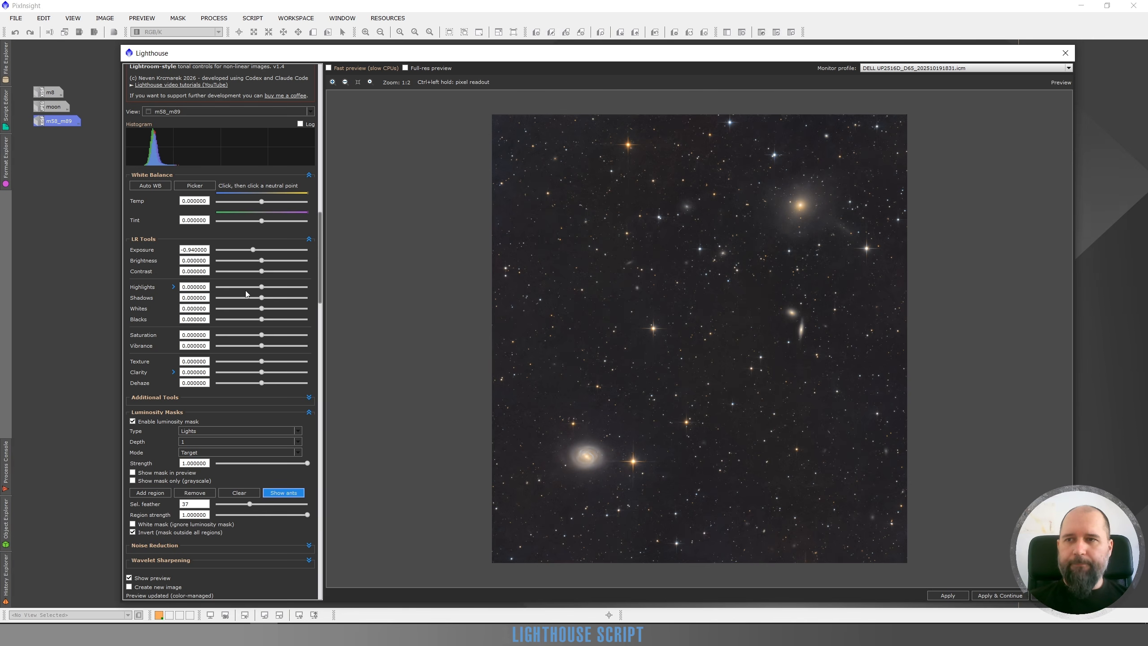
left_click_drag(246, 251, 242, 251)
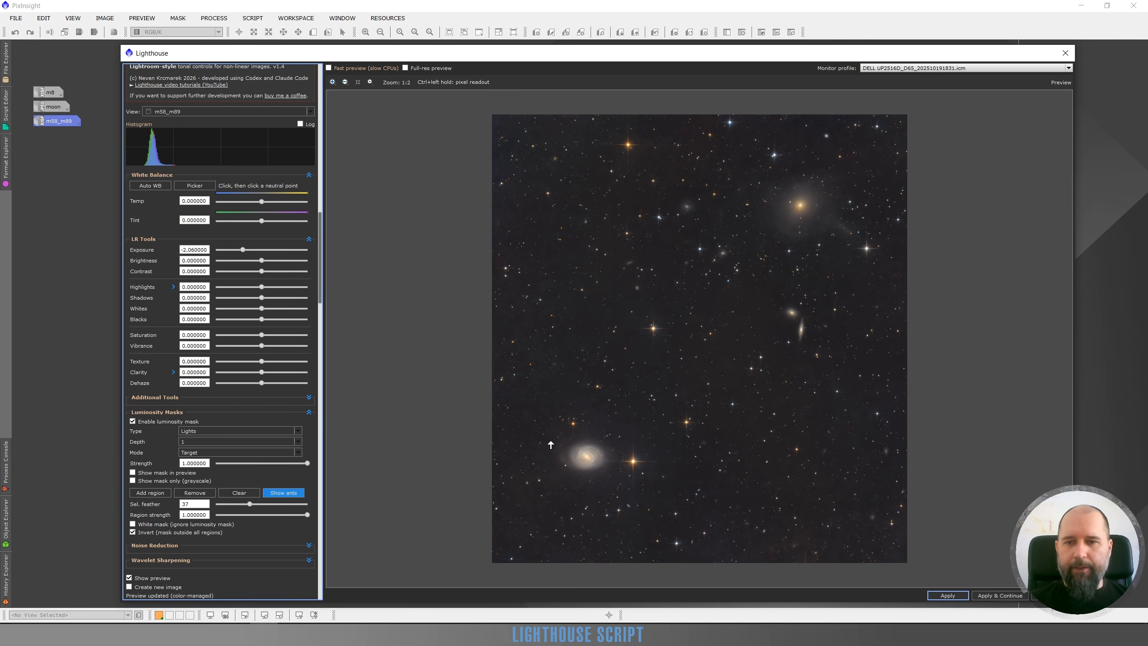
Compare the inverted-mask preview with the original, both on the full image and close up on the lower-left galaxy and surrounding stars.
left_click(129, 578)
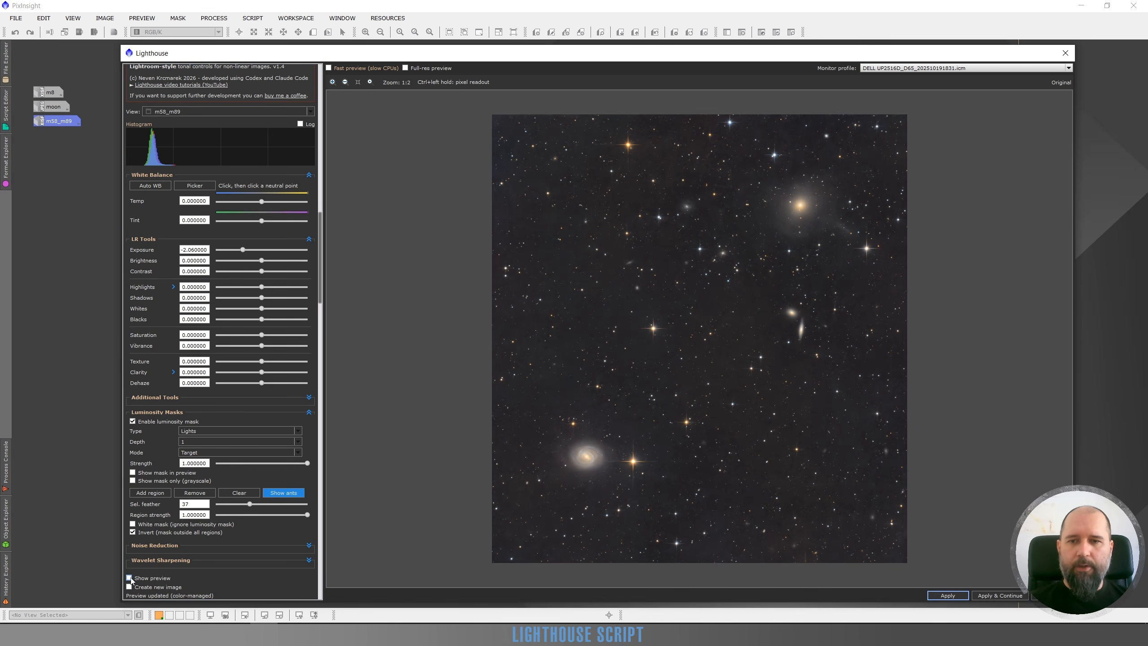
left_click(129, 578)
left_click(568, 474)
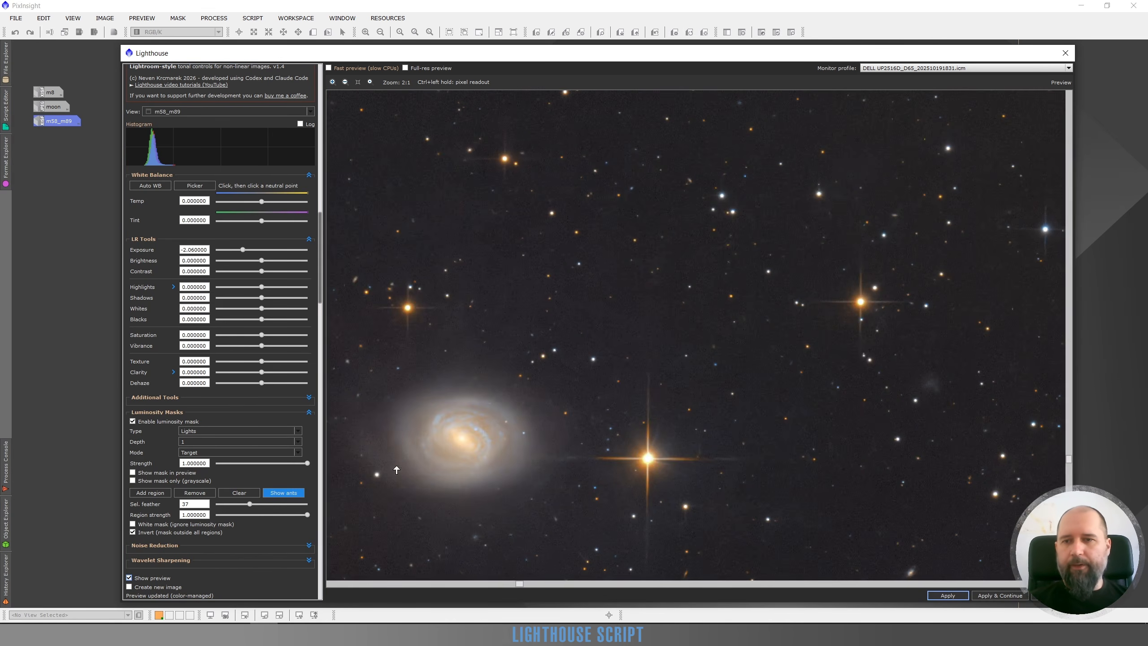
left_click(129, 578)
left_click(129, 577)
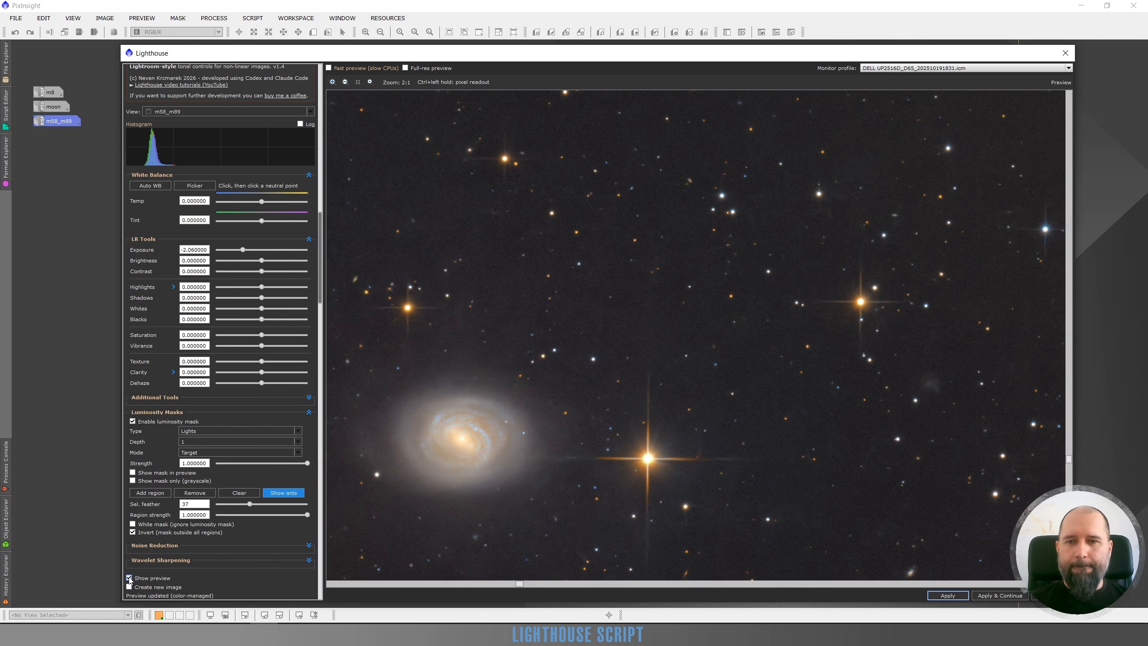
left_click(129, 578)
left_click(129, 578)
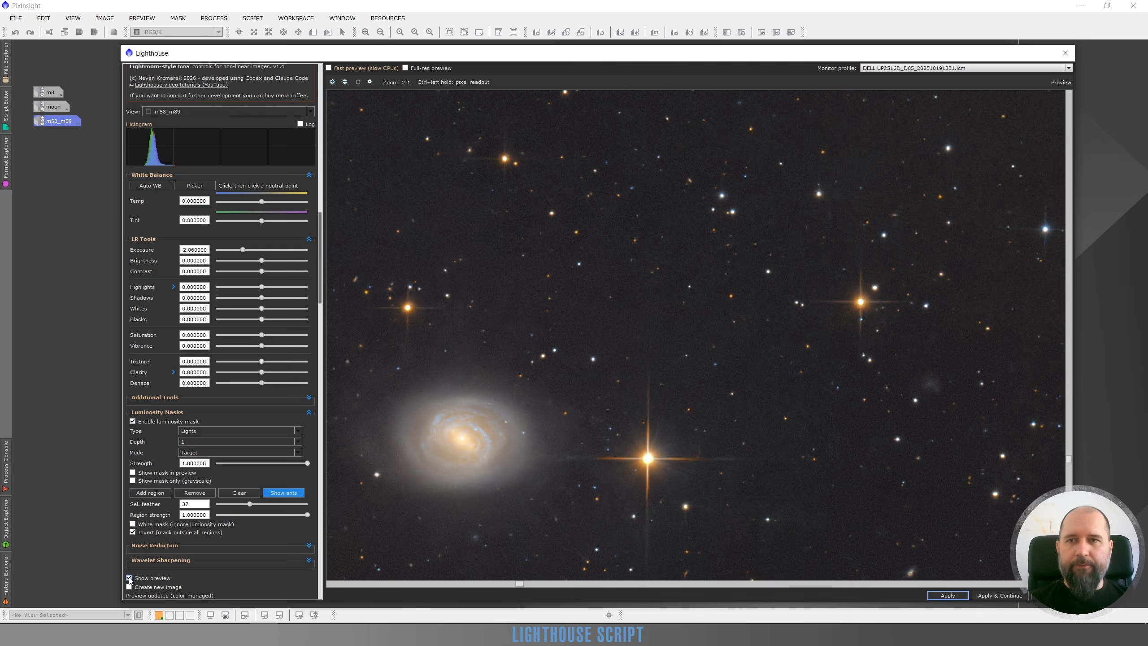
left_click(129, 577)
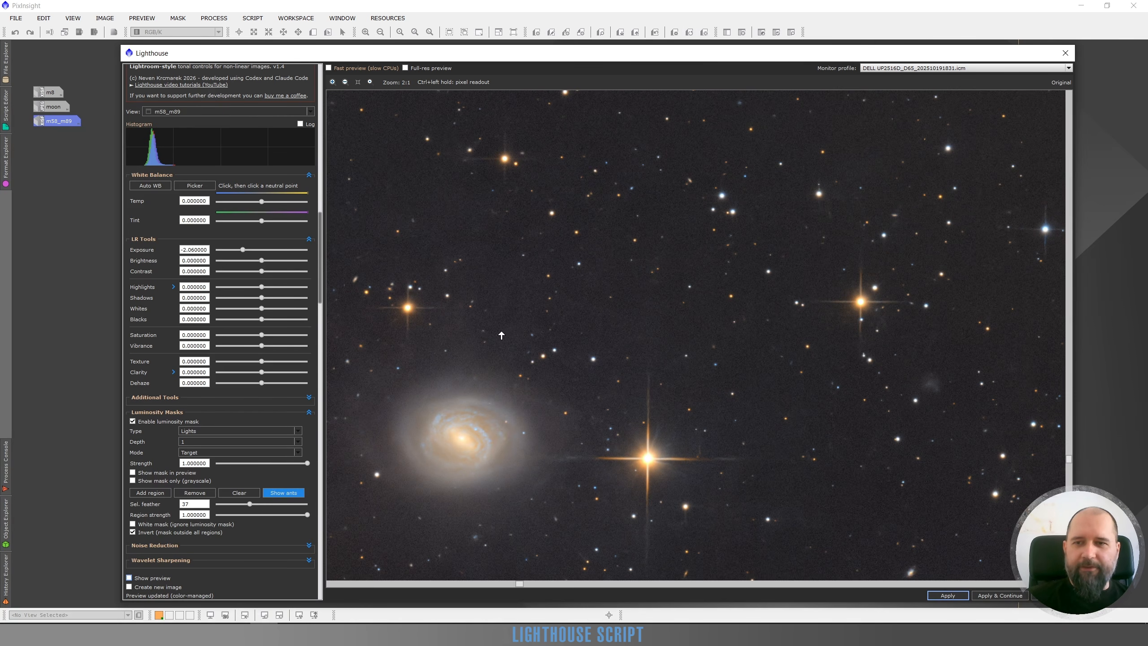
left_click(129, 578)
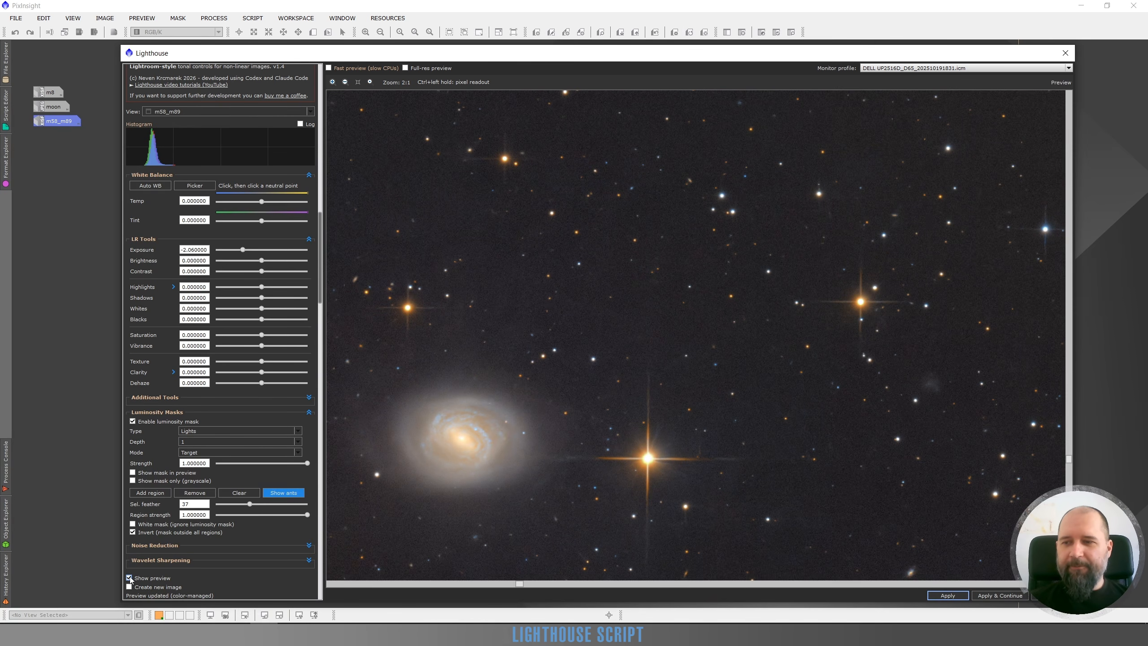
scroll(525, 375, "down", 2)
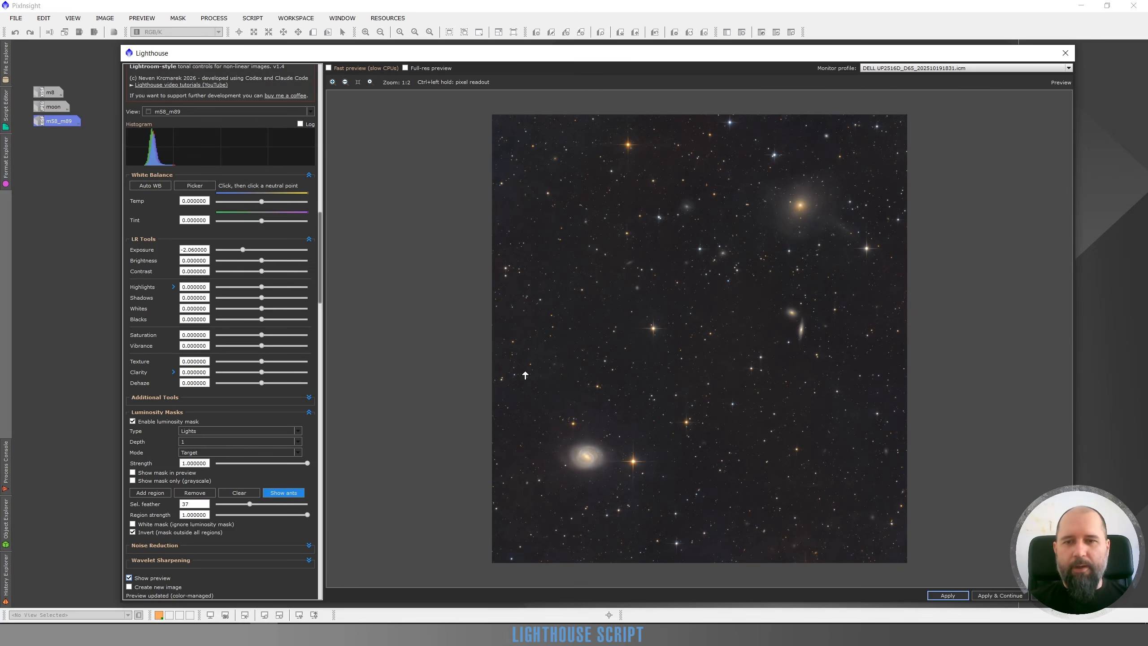
left_click(129, 578)
Show the region outline, turn off the mask inversion, and remove the lower-left galaxy region.
left_click(284, 493)
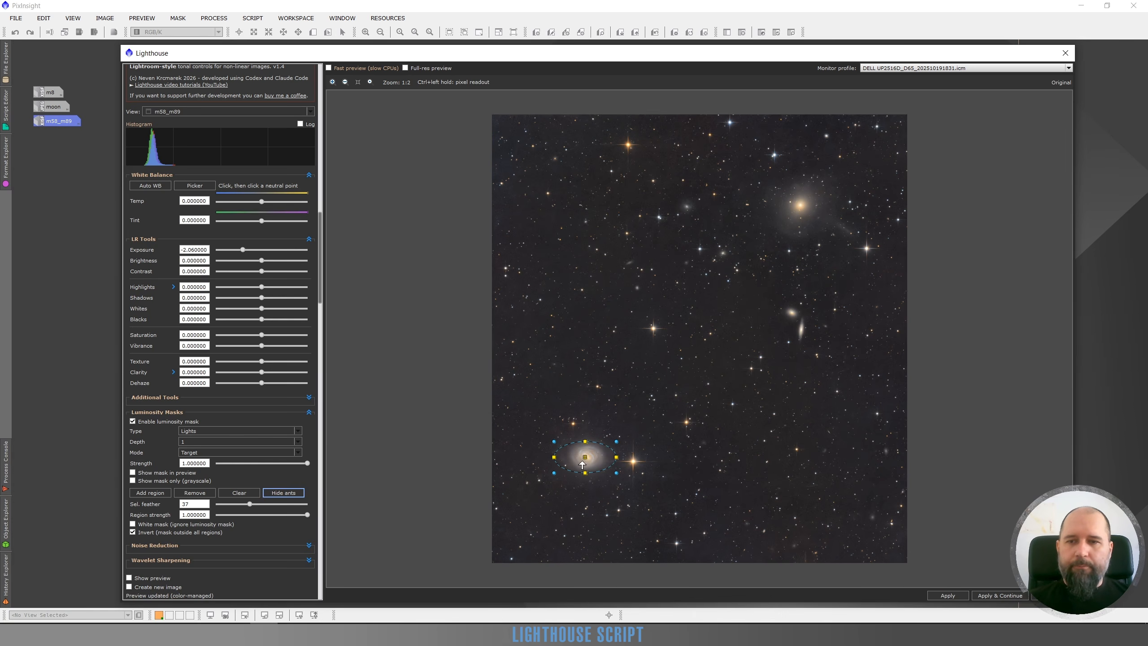
left_click(132, 532)
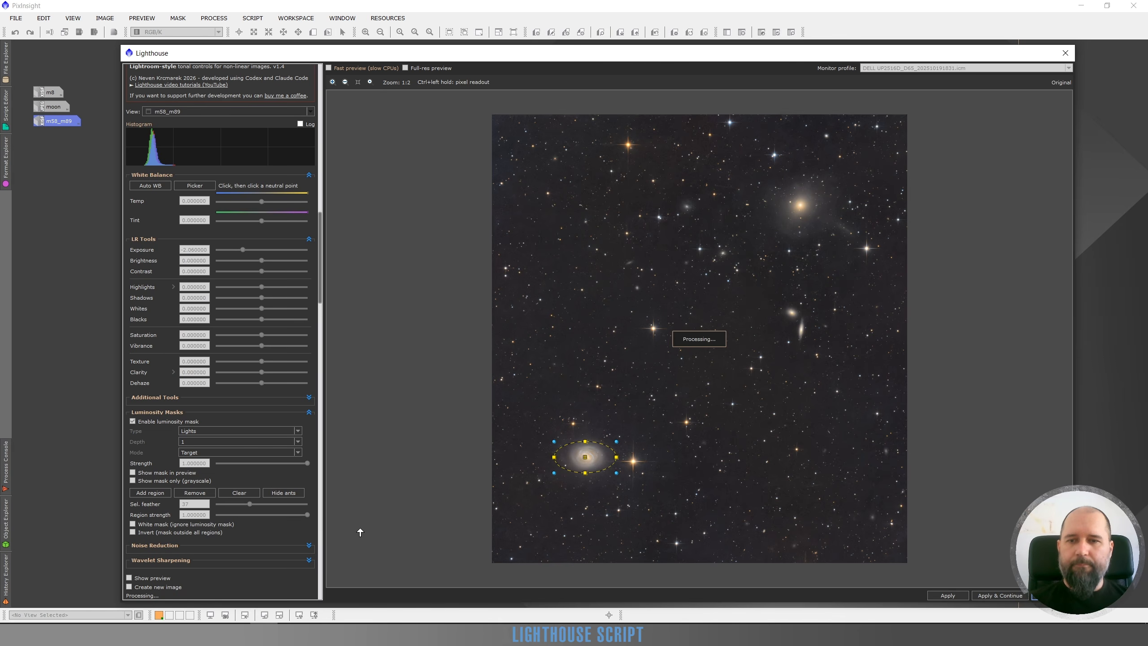
left_click(204, 495)
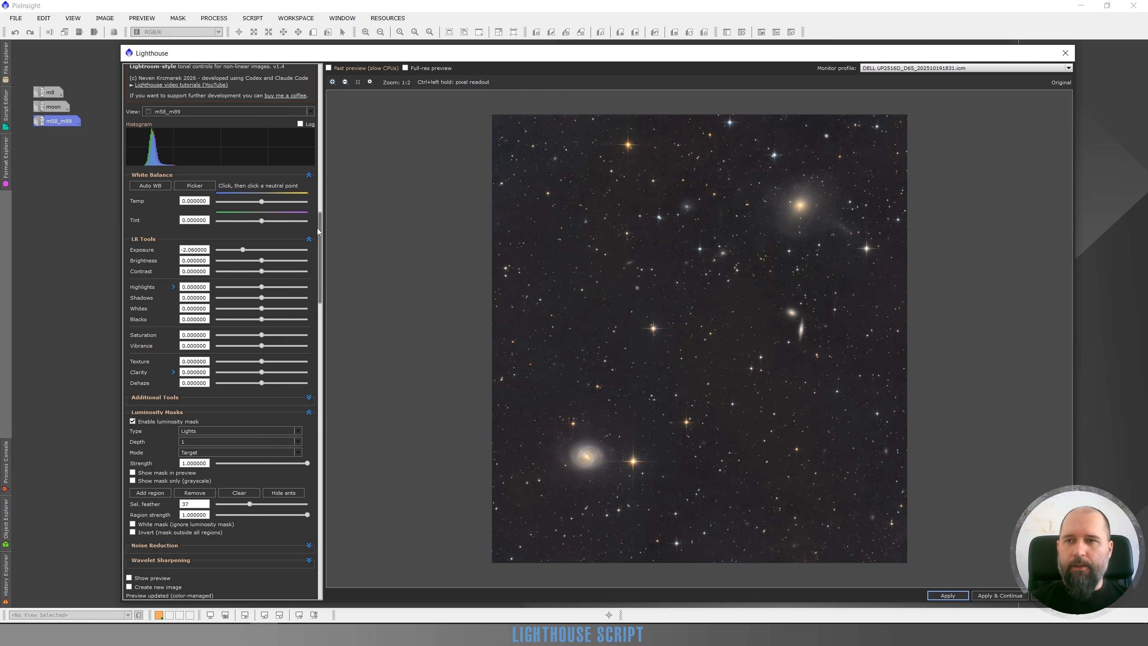
Reset all of the script's settings to their defaults.
left_click_drag(319, 228, 328, 541)
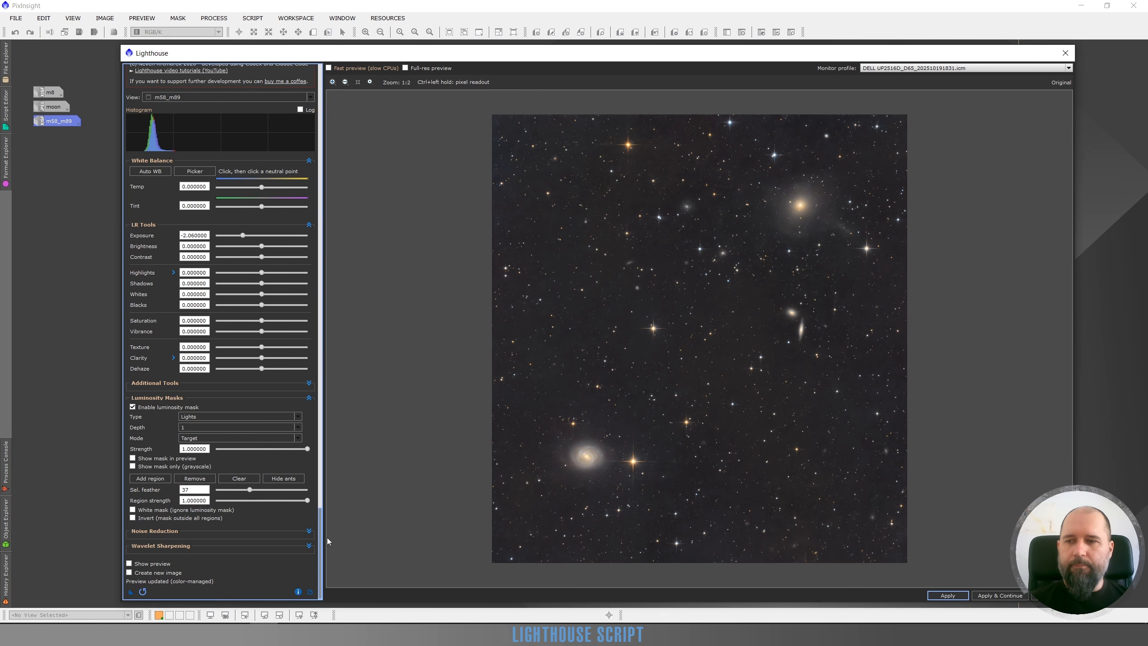
left_click(142, 592)
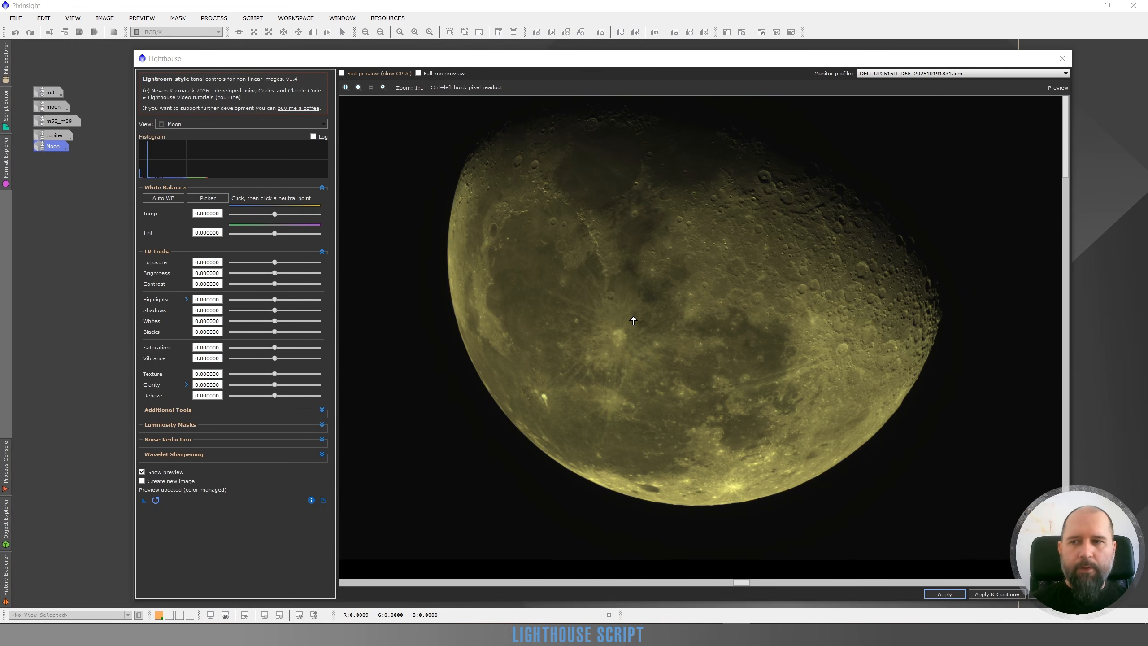
Expand the Wavelet Sharpening controls and bring the Moon's cratered upper-right area up close in the preview at 3:1.
left_click(322, 454)
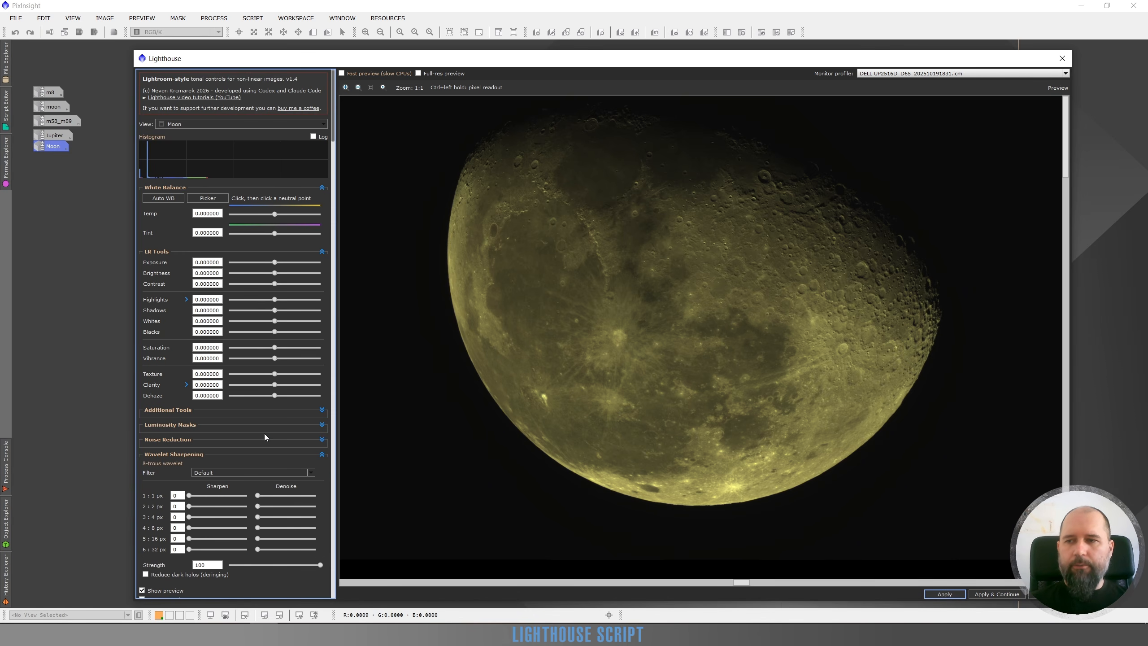
left_click_drag(339, 123, 353, 593)
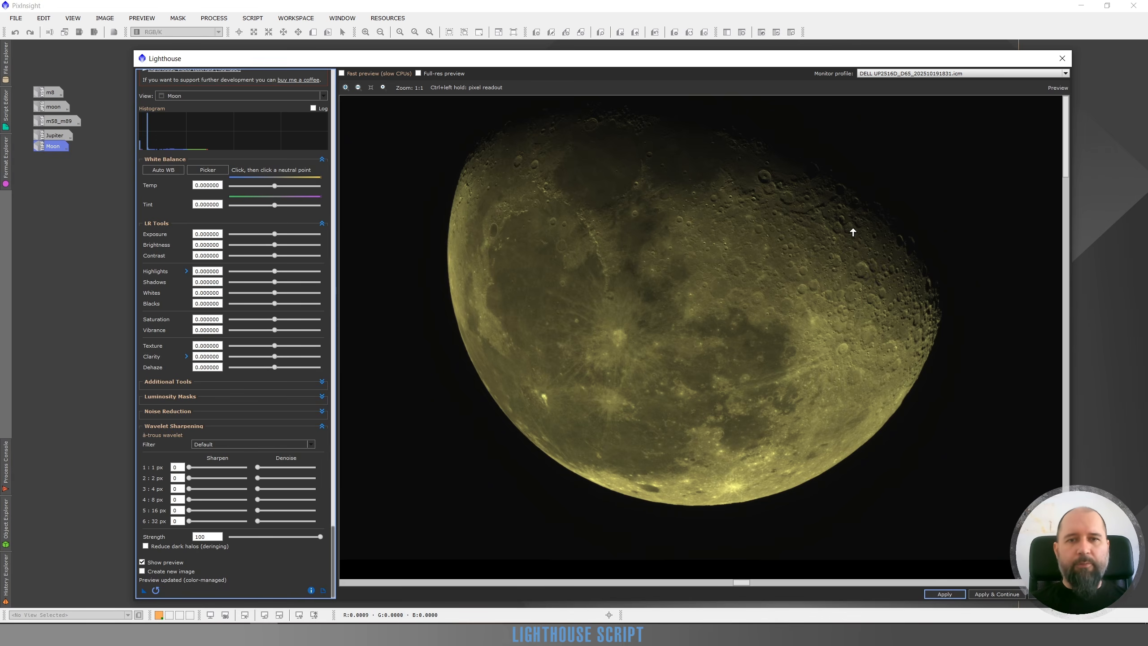
scroll(858, 246, "up", 1)
scroll(782, 298, "up", 1)
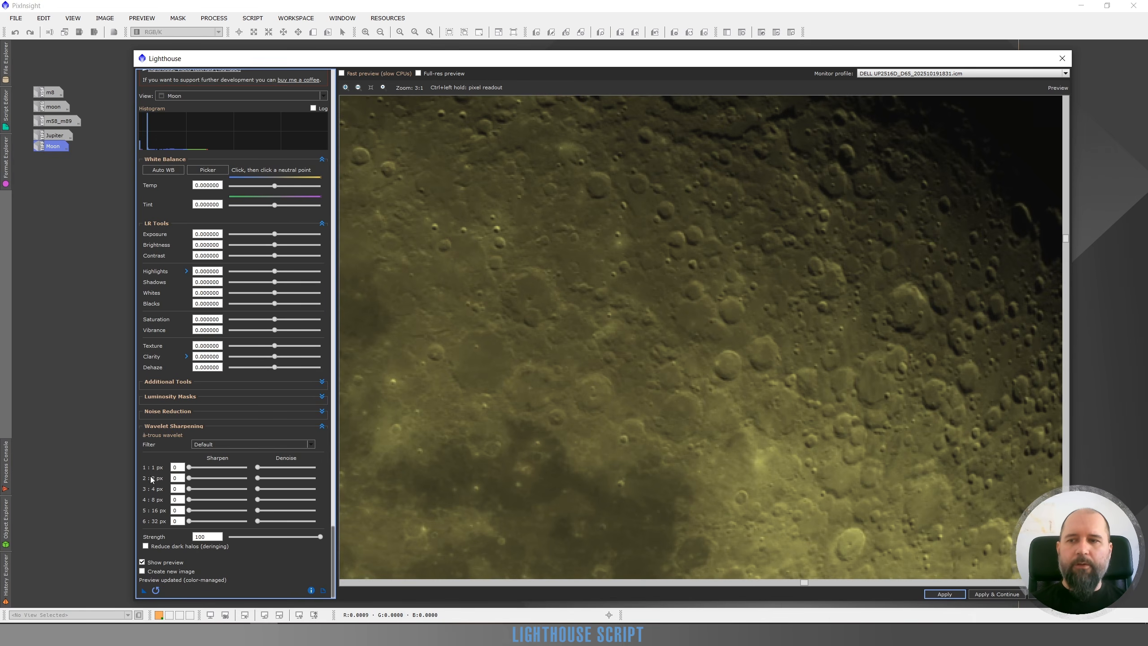
Try the 1 px wavelet layer's sharpening at 6 and 13, comparing each with the original, and reset it to 0.
left_click_drag(188, 469, 191, 470)
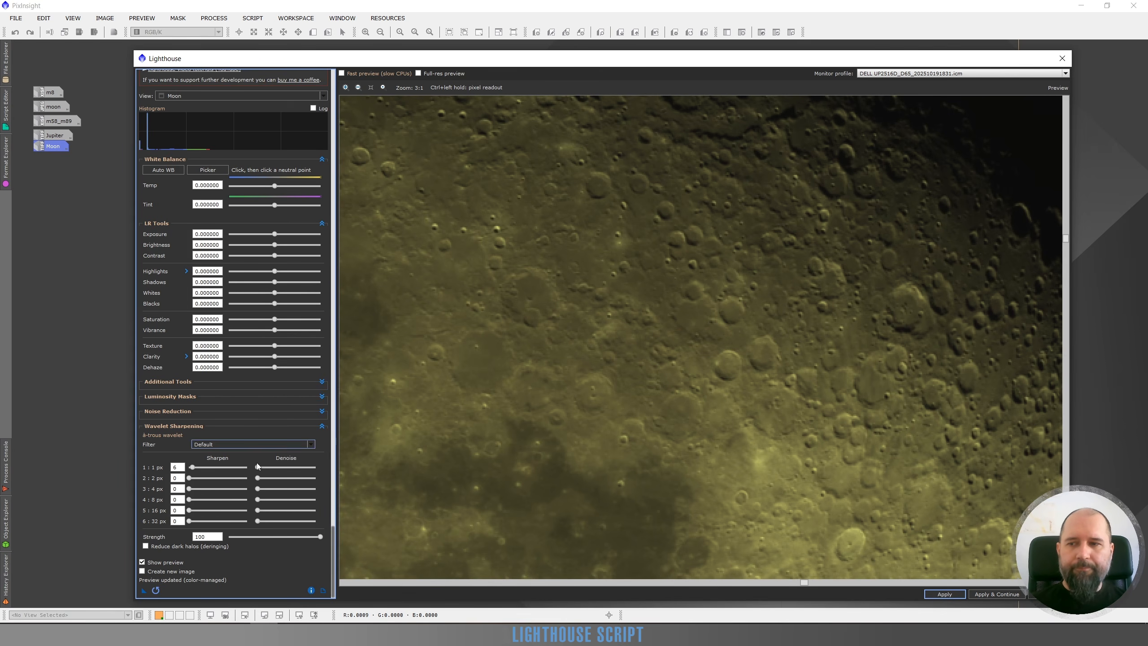
left_click(142, 562)
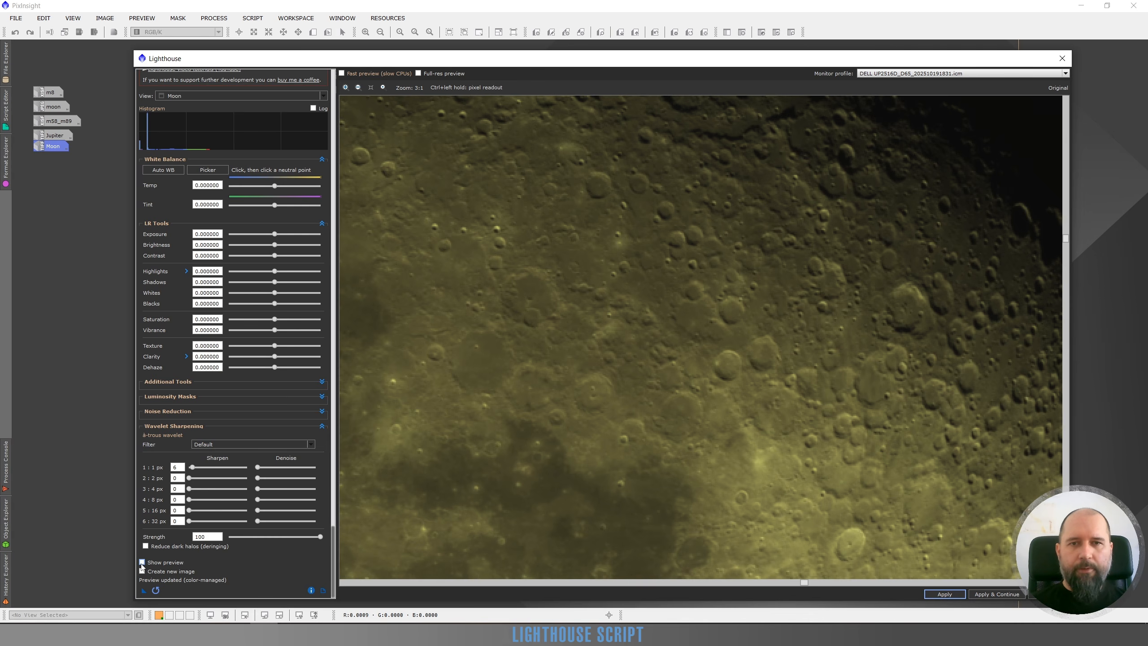
left_click(142, 561)
left_click_drag(193, 468, 197, 472)
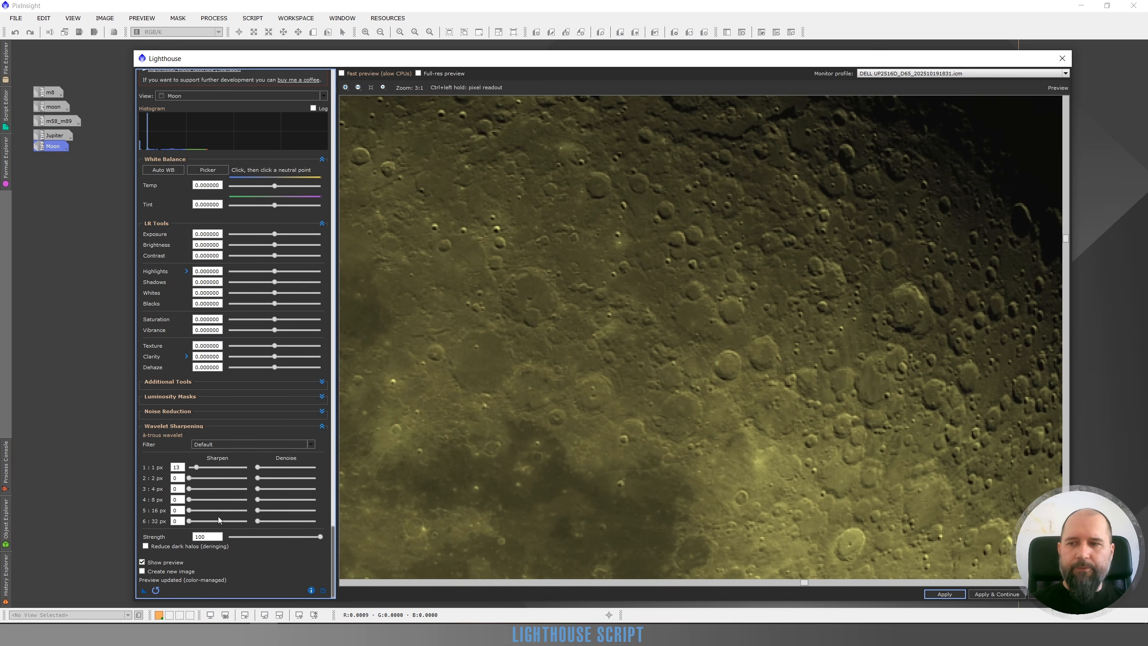
left_click(142, 561)
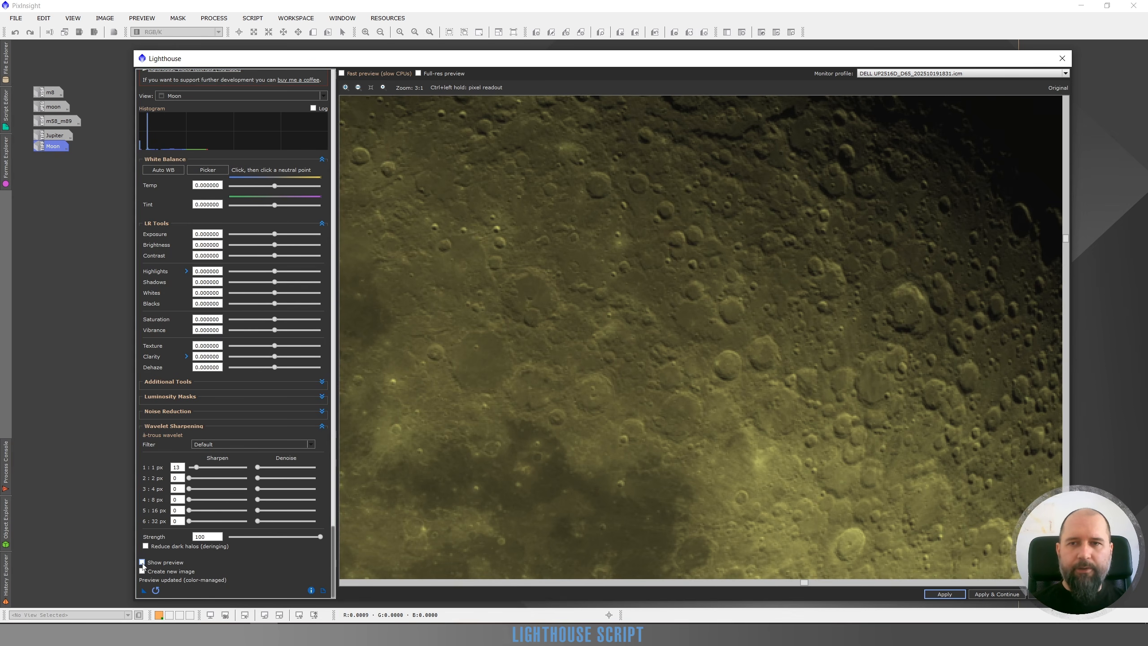
left_click(142, 562)
double_click(197, 469)
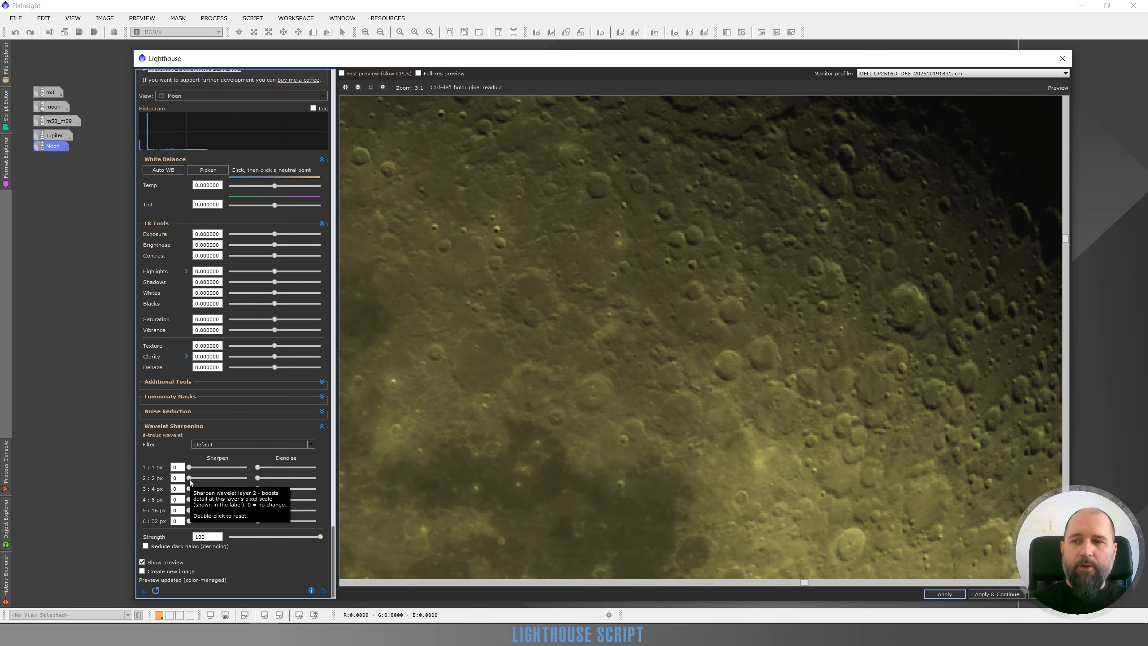
Try the 2 px layer's sharpening at 4, reset it to 0, and try the 4 px layer at 19 and 9.
left_click_drag(189, 479, 191, 478)
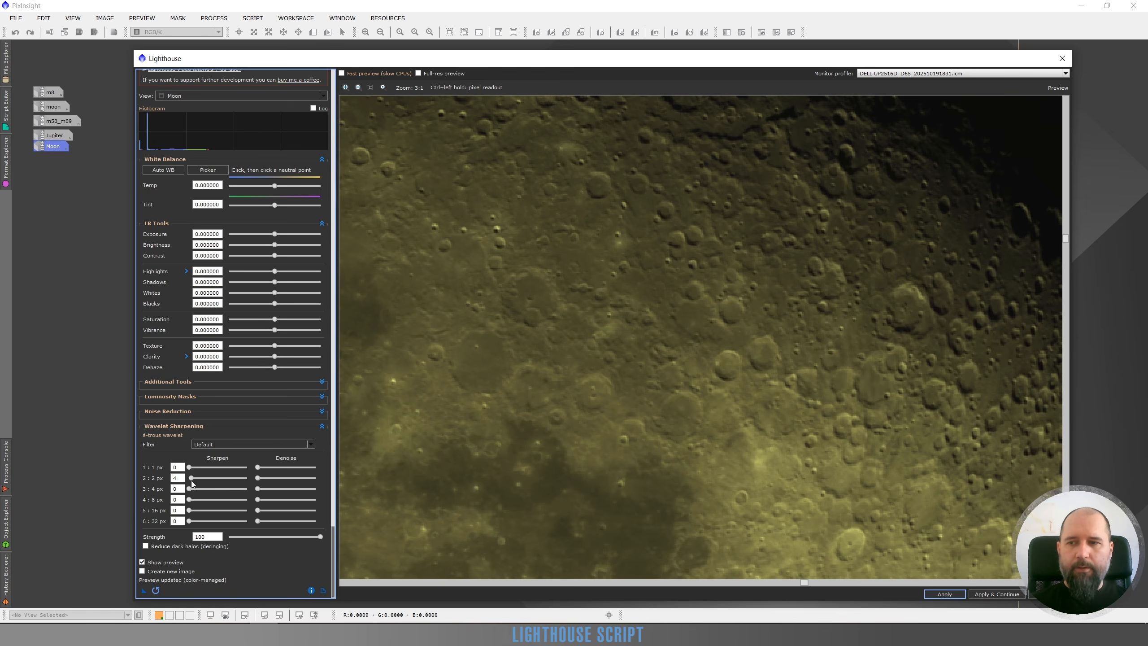
left_click_drag(191, 478, 187, 478)
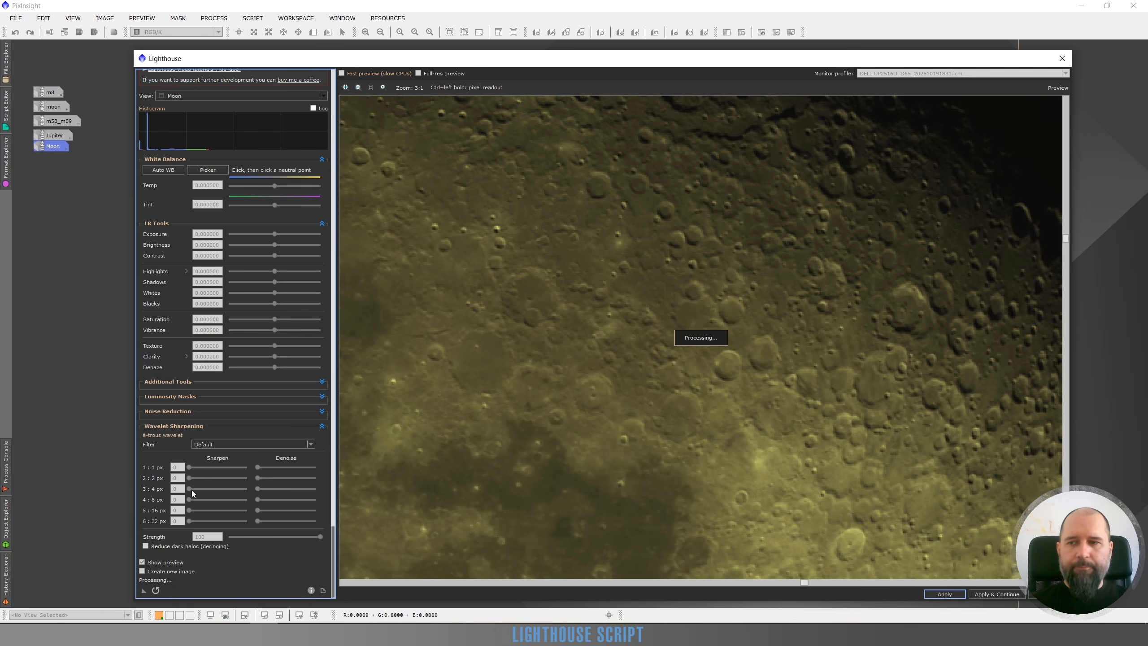
left_click(200, 489)
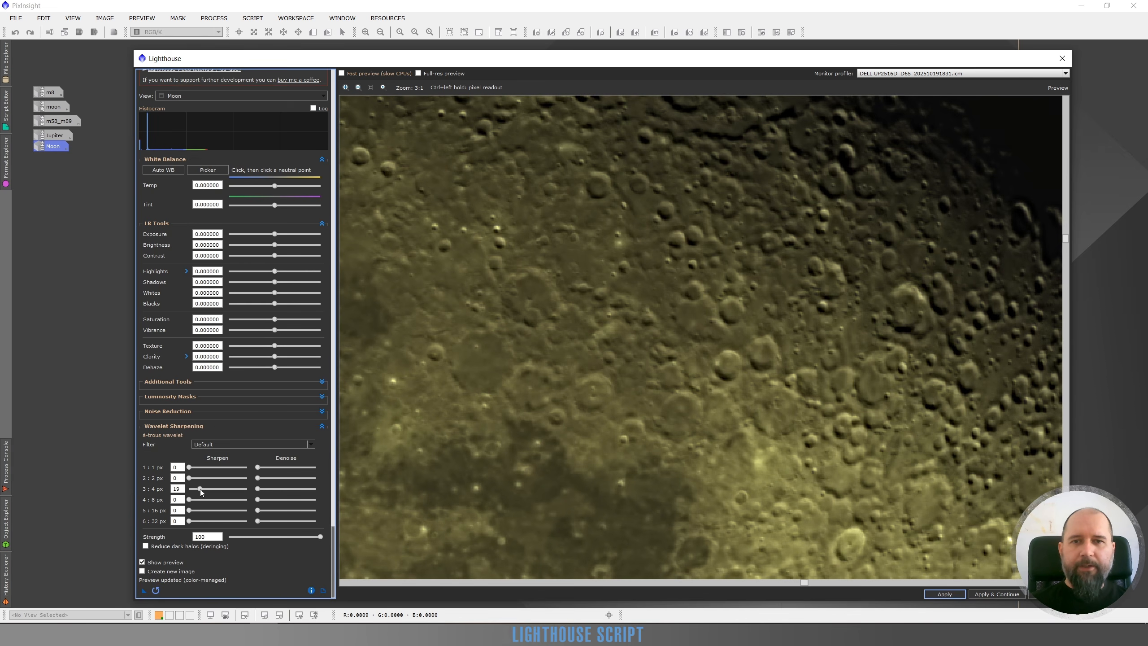
left_click_drag(200, 488, 193, 490)
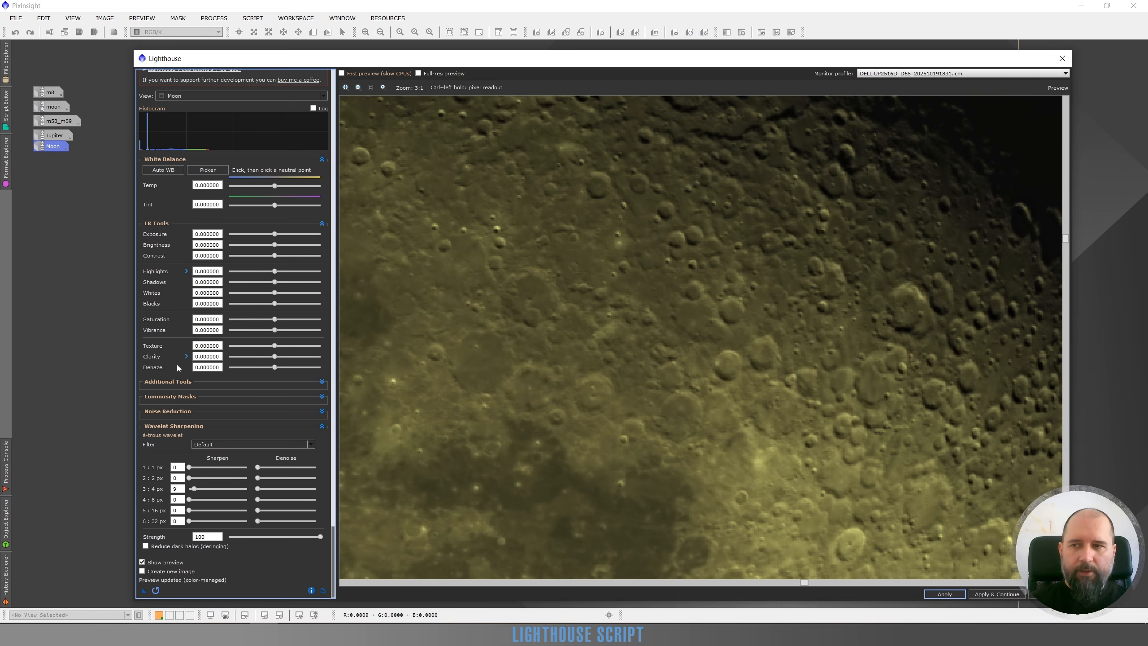
Examine the Clarity Radius setting and collapse it again.
left_click(186, 356)
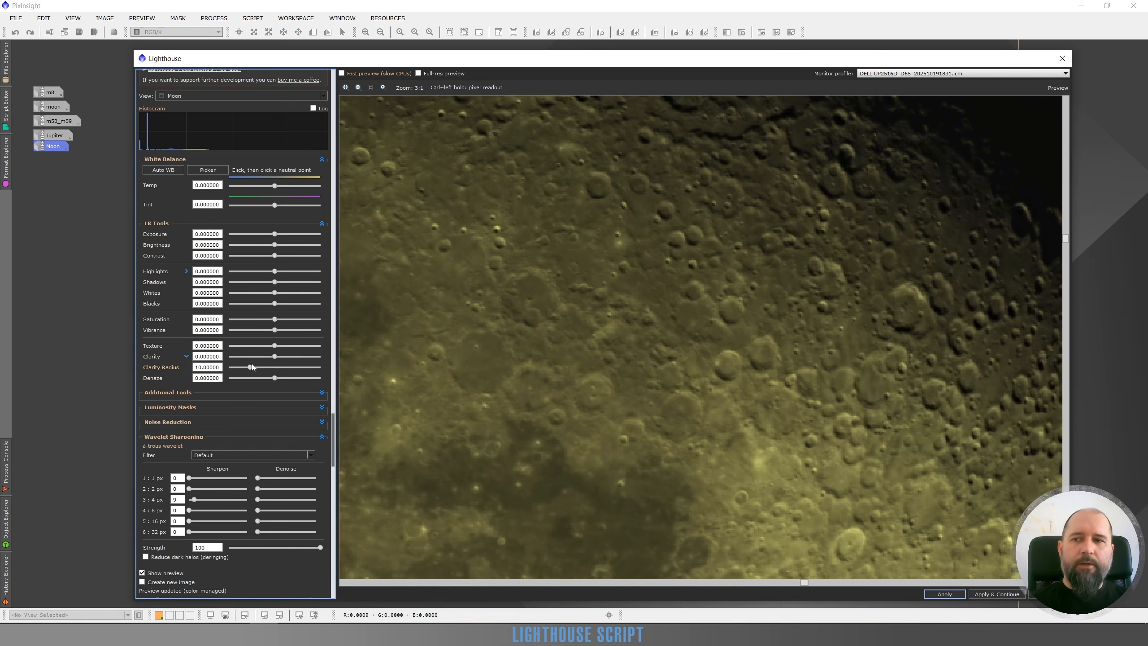
left_click(187, 356)
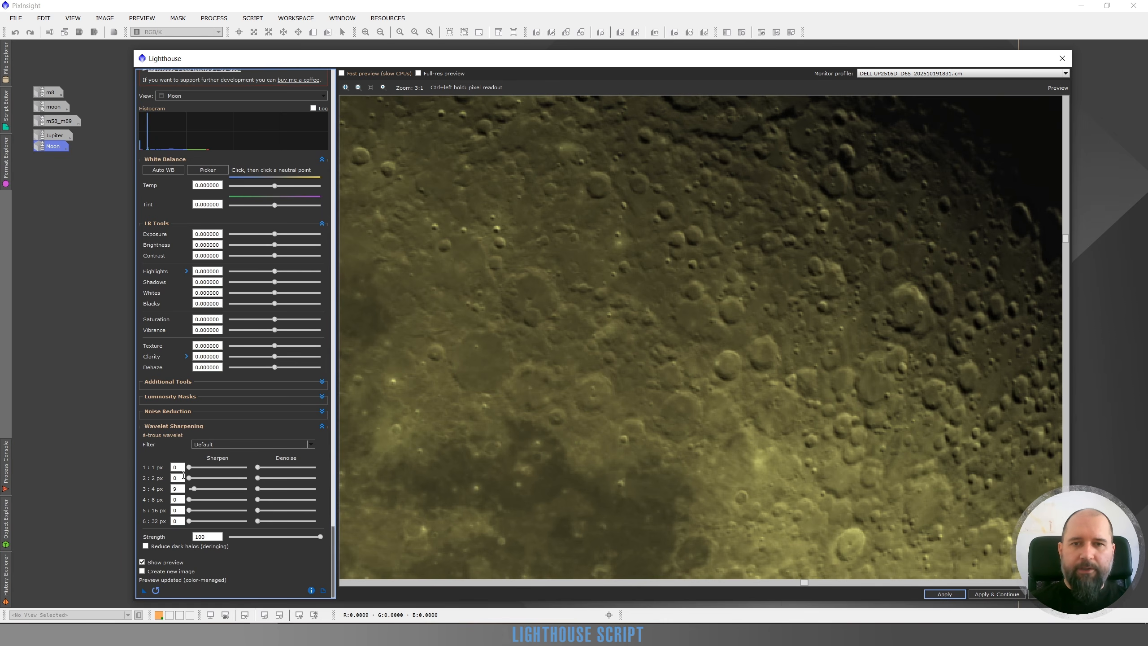
Reset the 4 px layer, then try the 8 px layer's sharpening at 22 on the whole Moon and reset it to 0.
left_click_drag(194, 491, 202, 499)
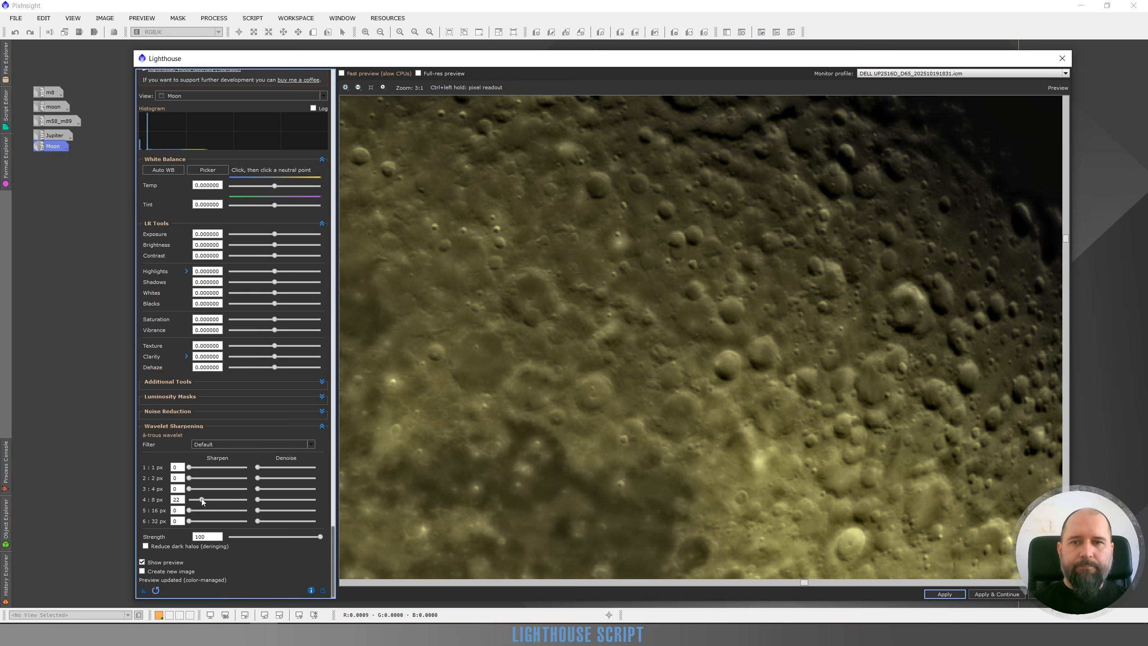
scroll(573, 438, "down", 2)
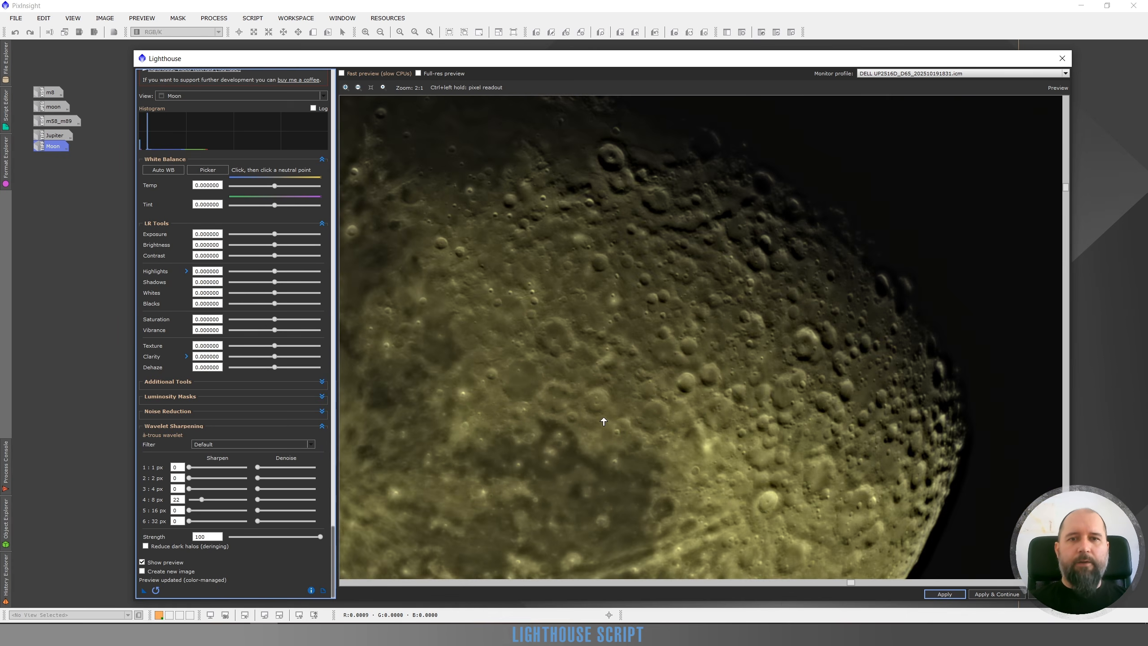
scroll(604, 422, "down", 1)
scroll(729, 382, "up", 1)
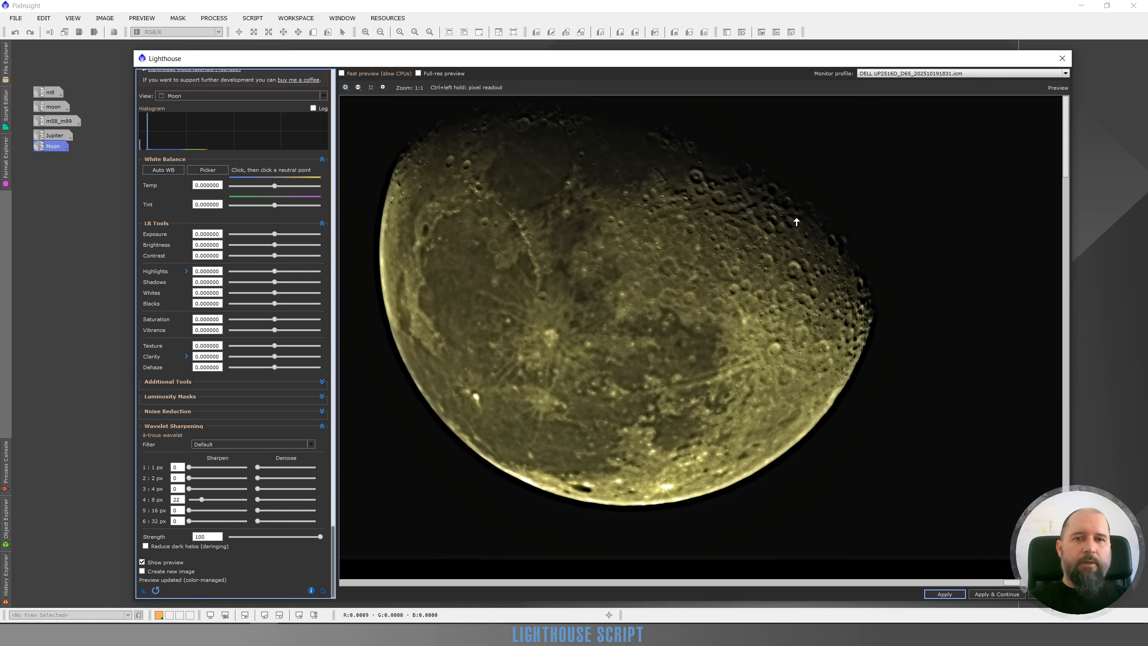
scroll(800, 222, "up", 2)
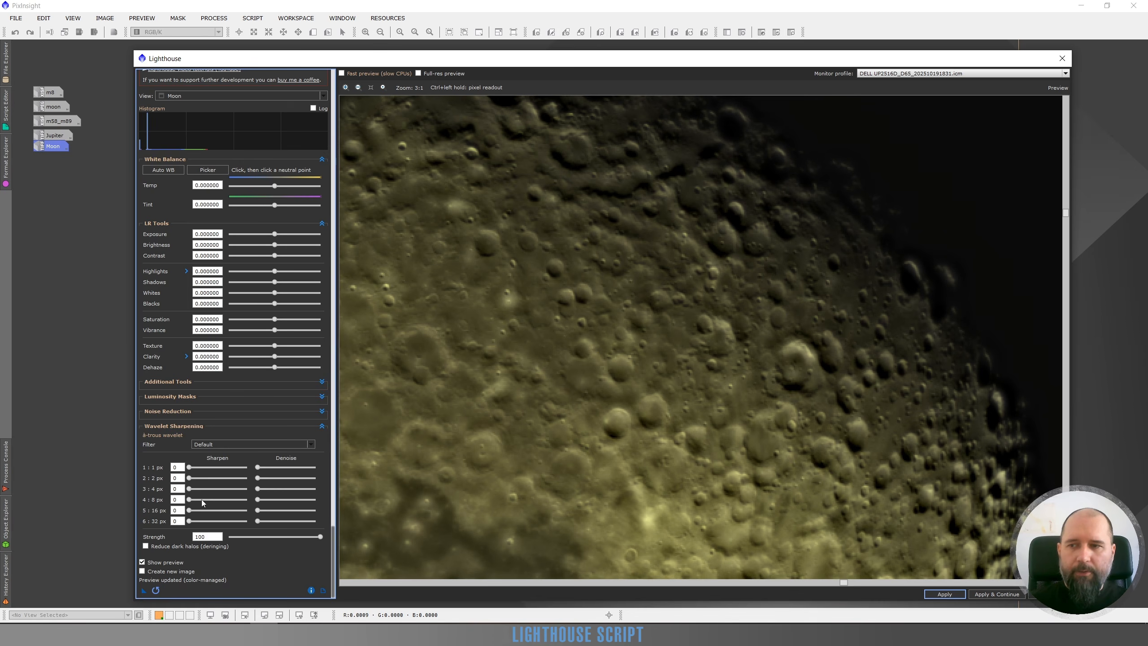
Set the 1 px layer's sharpening to 8 and the 2 px layer's to 4, checking craters and the whole Moon.
scroll(770, 379, "up", 1)
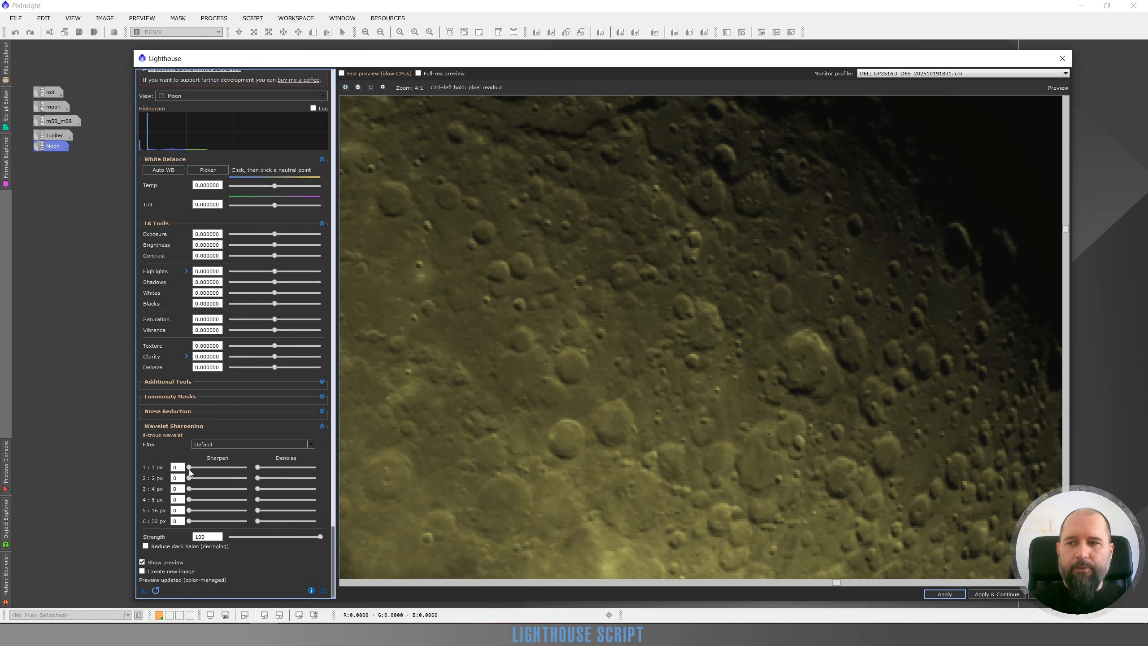
left_click_drag(189, 468, 195, 471)
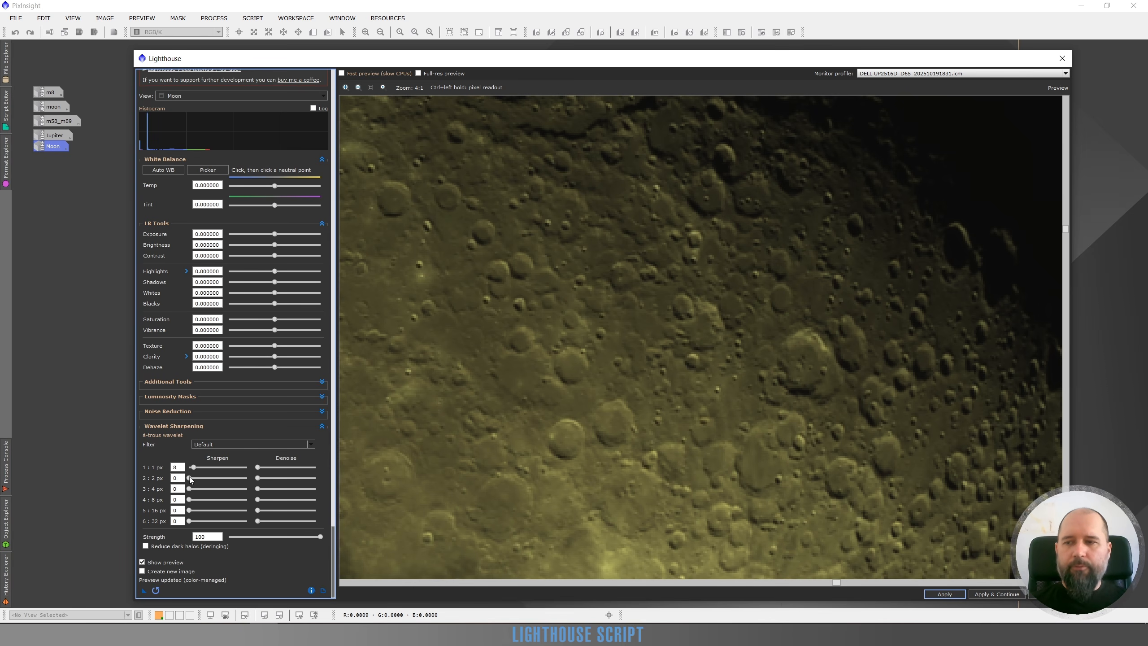
left_click_drag(189, 478, 192, 478)
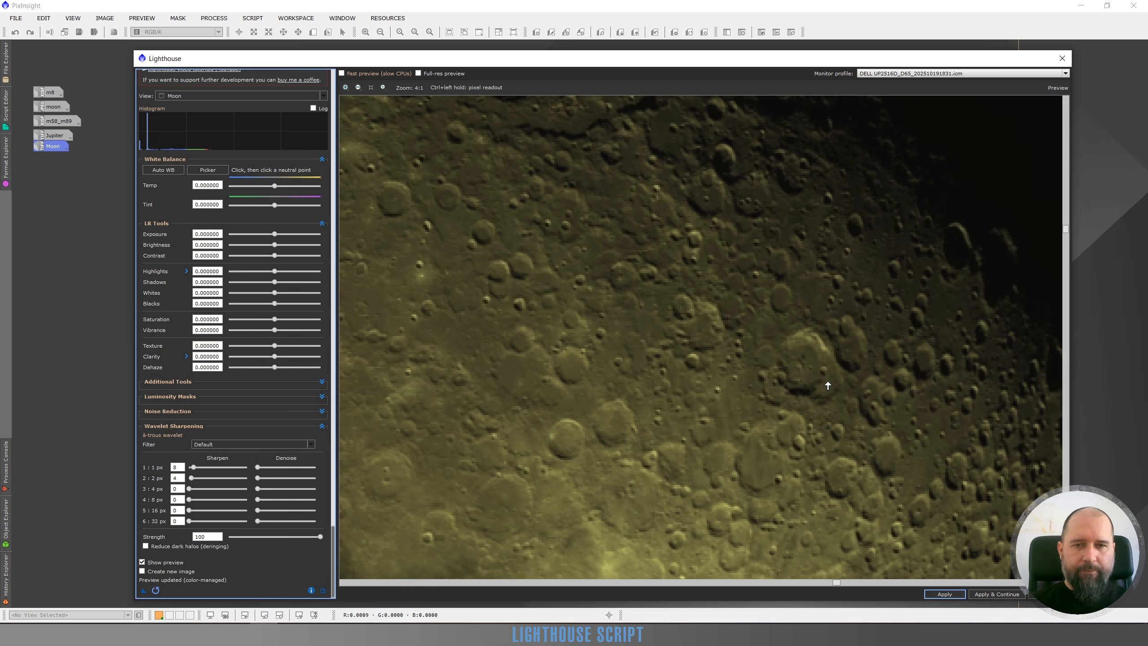
scroll(785, 405, "down", 1)
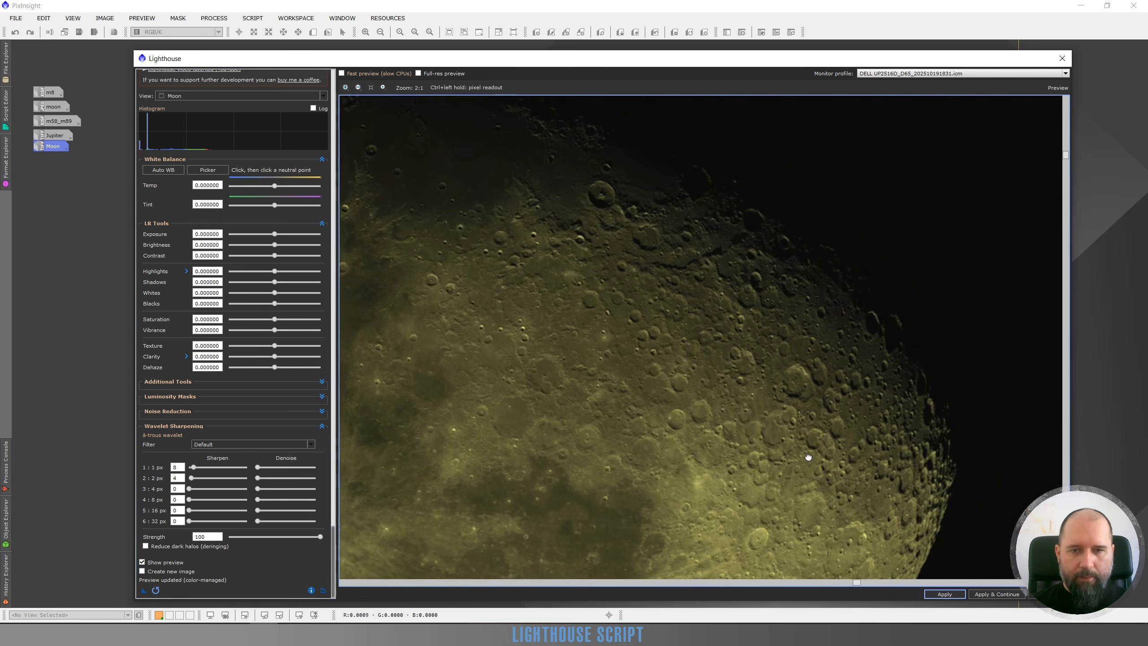
scroll(810, 456, "down", 1)
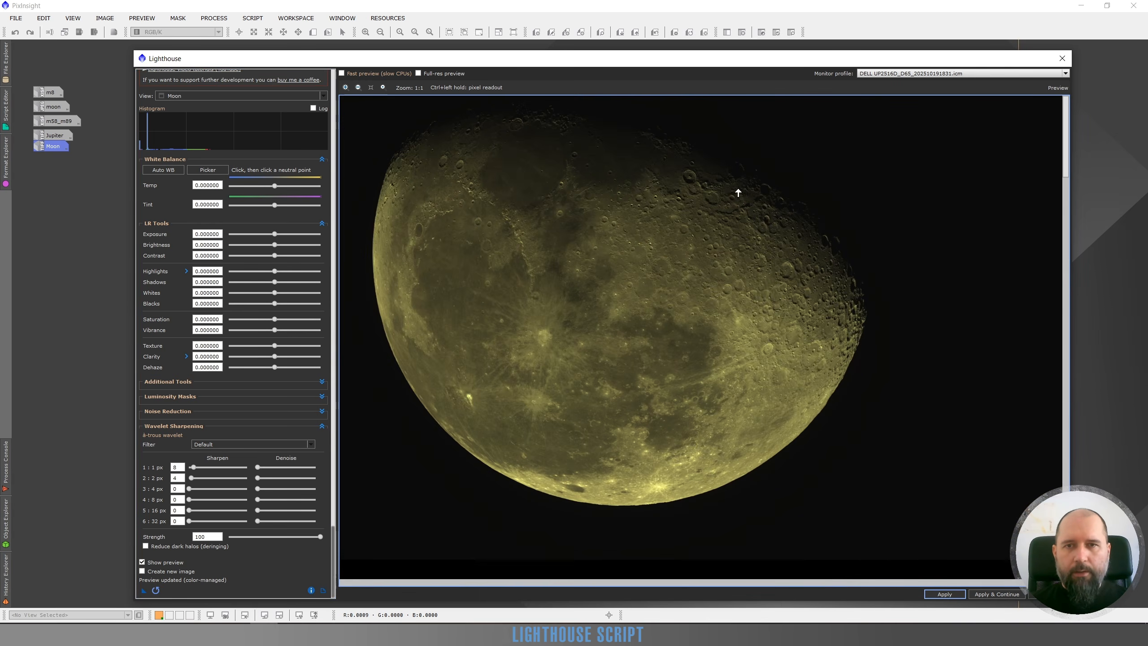
Apply automatic white balance to the Moon and check the neutralized color across the whole disc.
scroll(739, 190, "up", 1)
left_click_drag(646, 249, 628, 215)
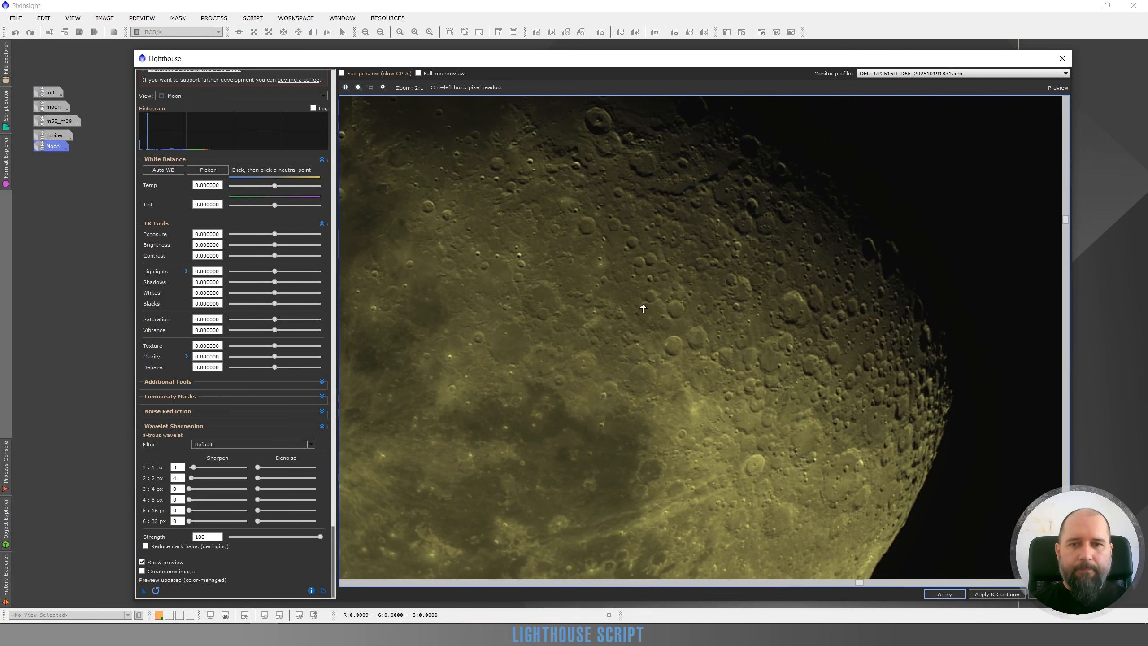
left_click(161, 170)
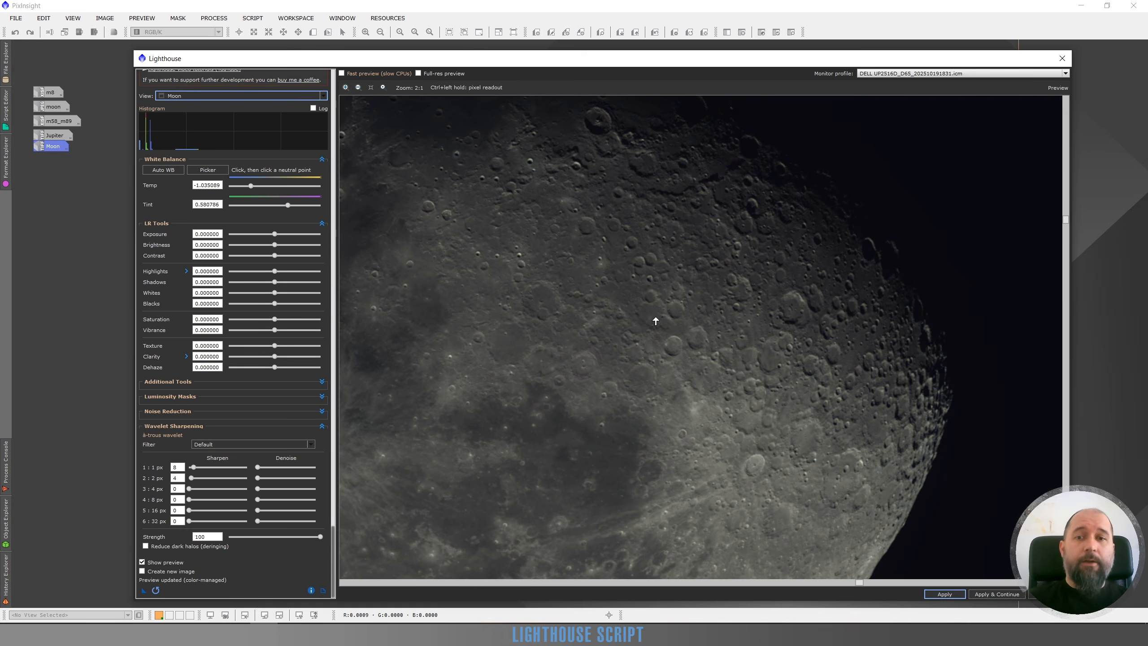
scroll(673, 341, "down", 2)
scroll(794, 290, "up", 1)
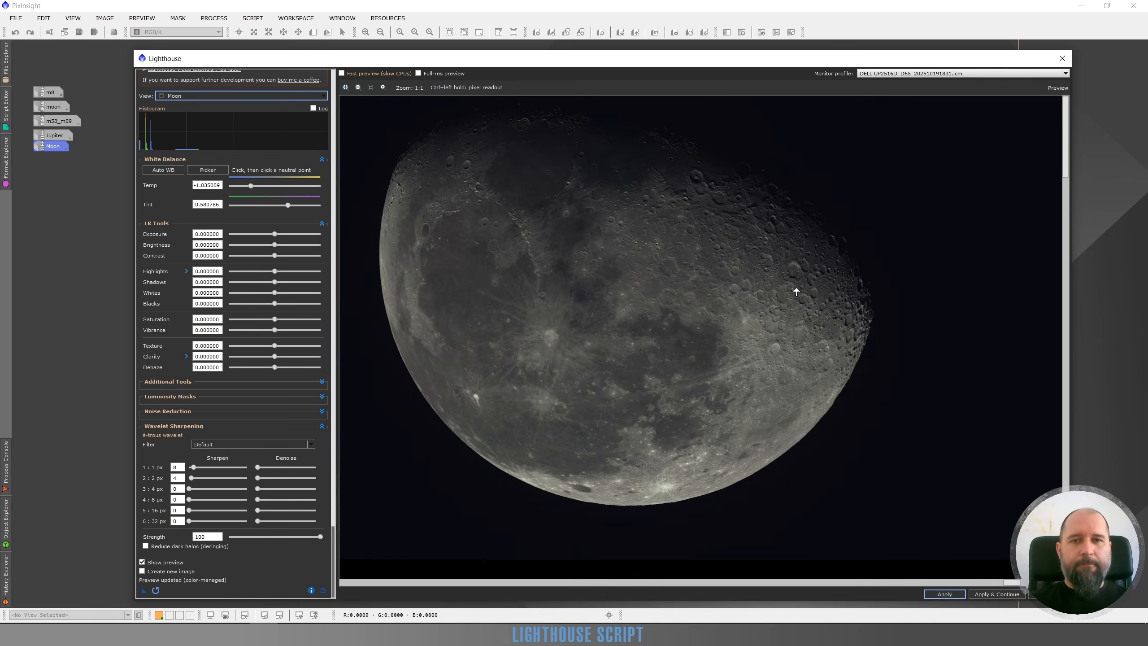
Set the Moon's Contrast to 0.20 and Exposure to 0.44.
left_click(284, 255)
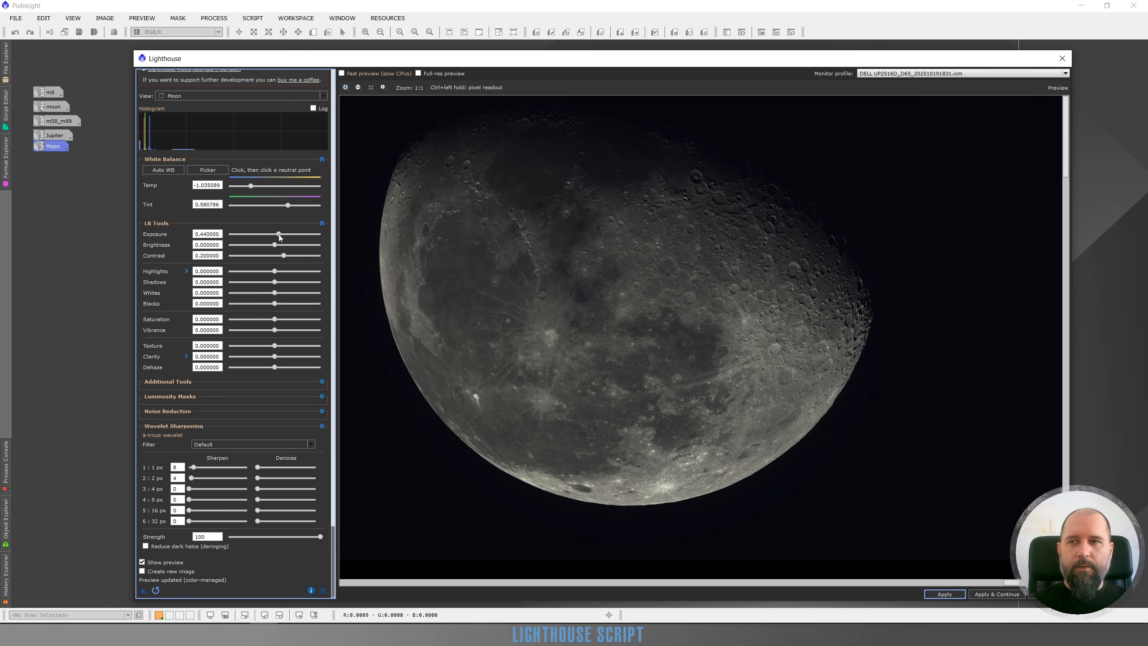
left_click_drag(276, 234, 279, 235)
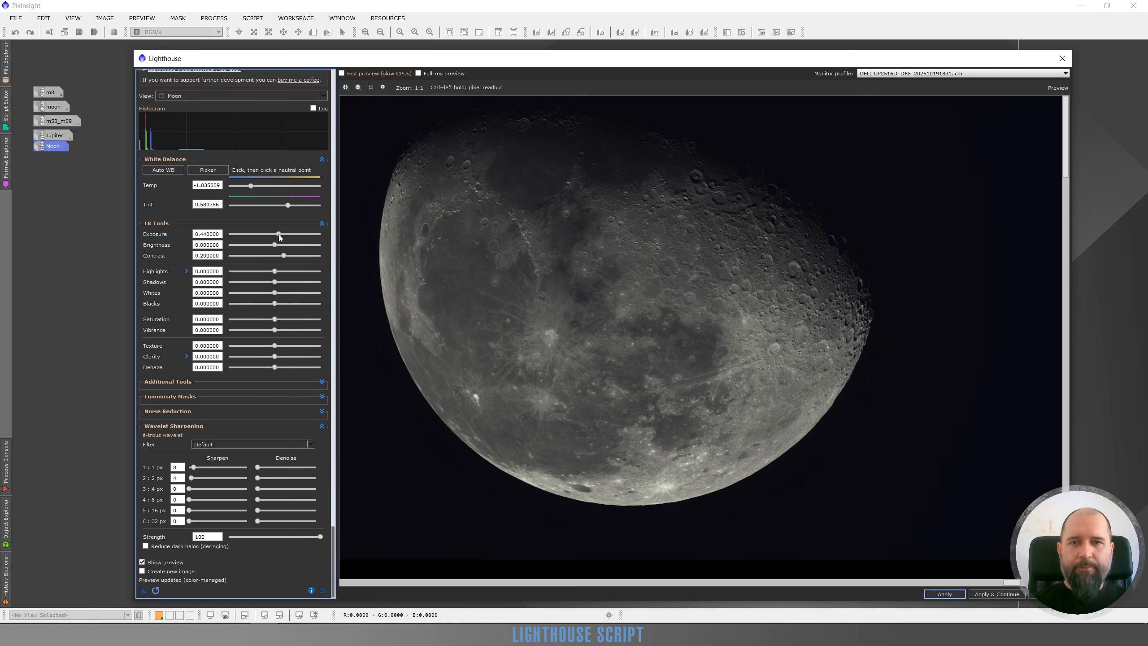
Set Whites to 0.50 and Blacks to -0.30, using the clipping preview to judge the crushed shadows.
left_click(297, 292)
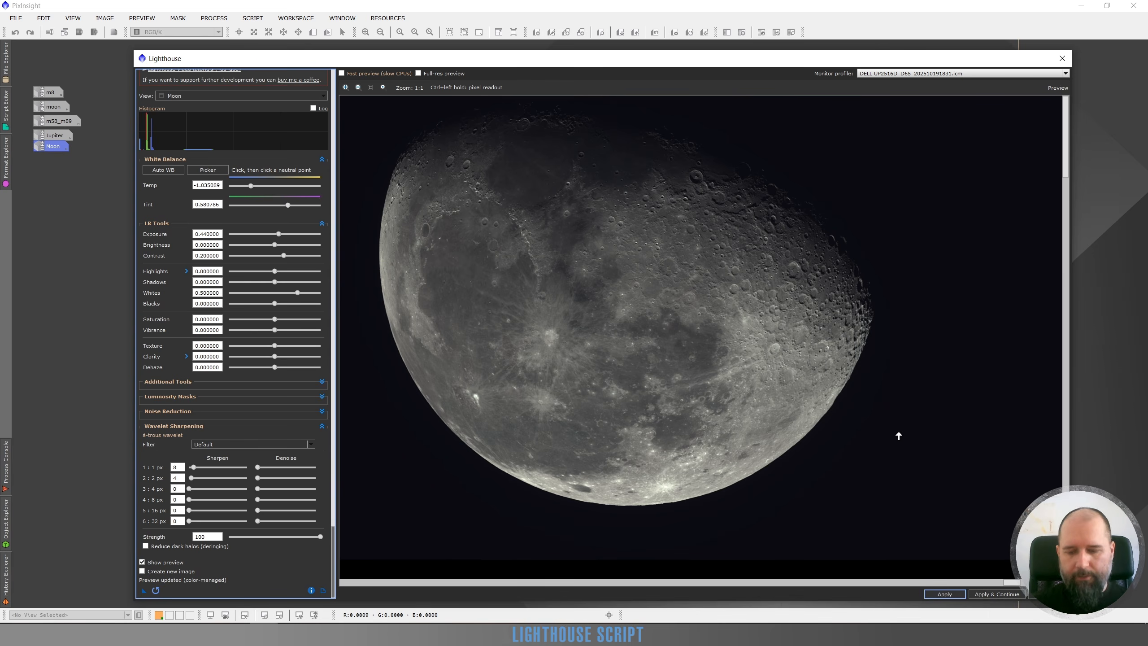
left_click(275, 304)
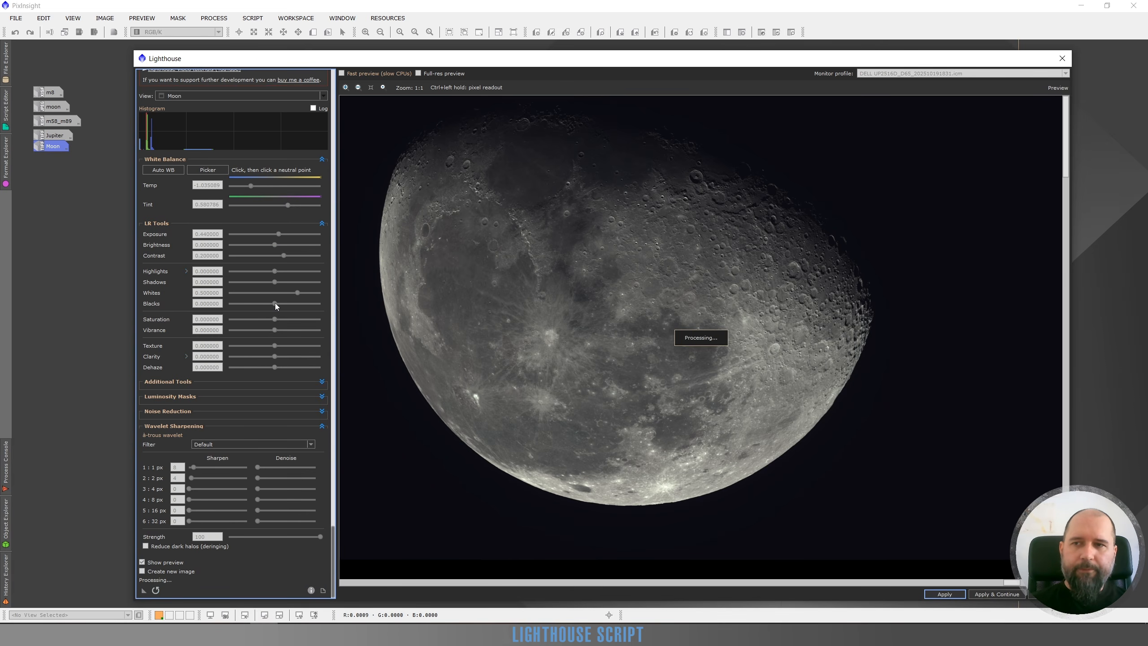
left_click_drag(275, 304, 260, 310)
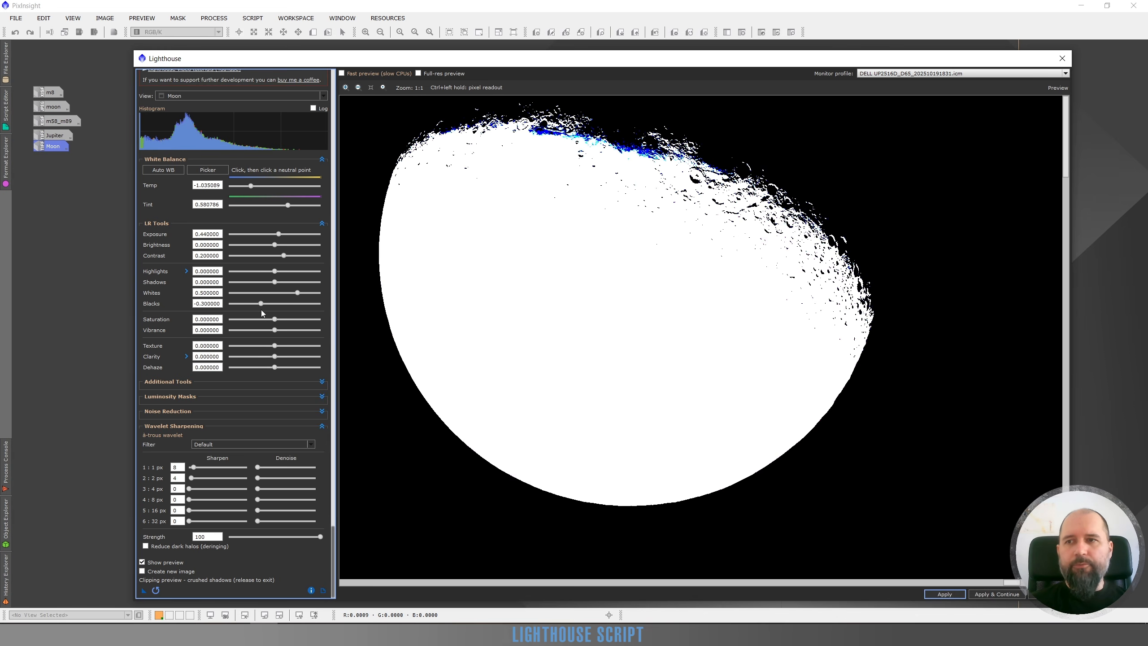
left_click_drag(262, 313, 261, 310)
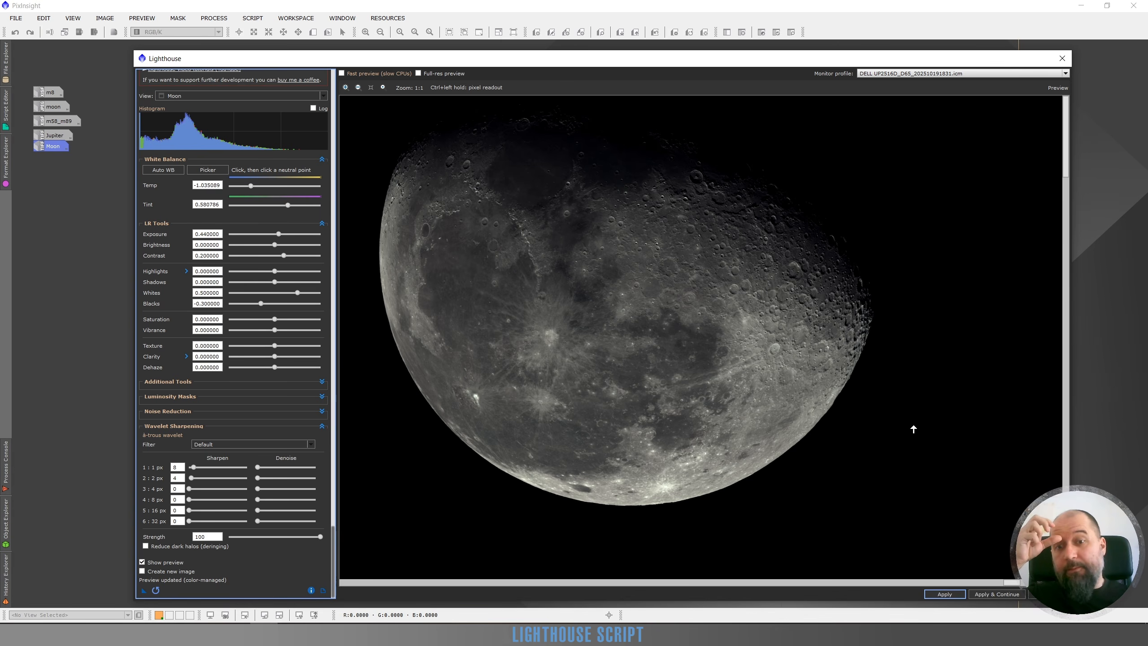
Set Saturation to 0.38 and Vibrance to 0.28, and sample a neutral white balance point beside the dark mare right of the Moon's center.
left_click(287, 330)
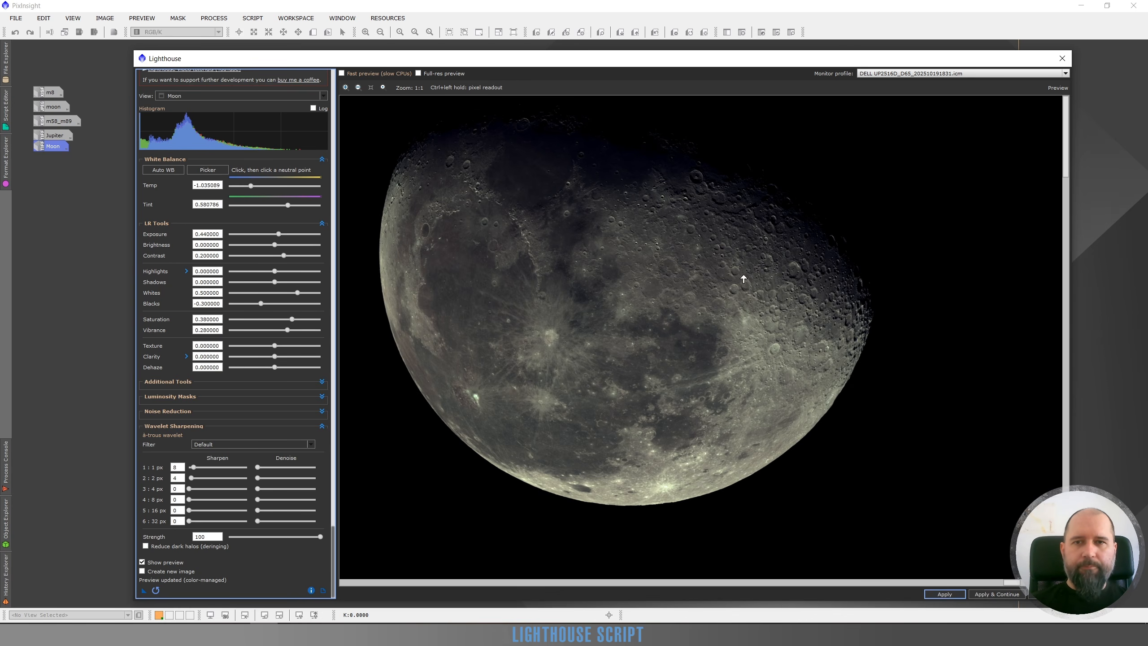
left_click(215, 168)
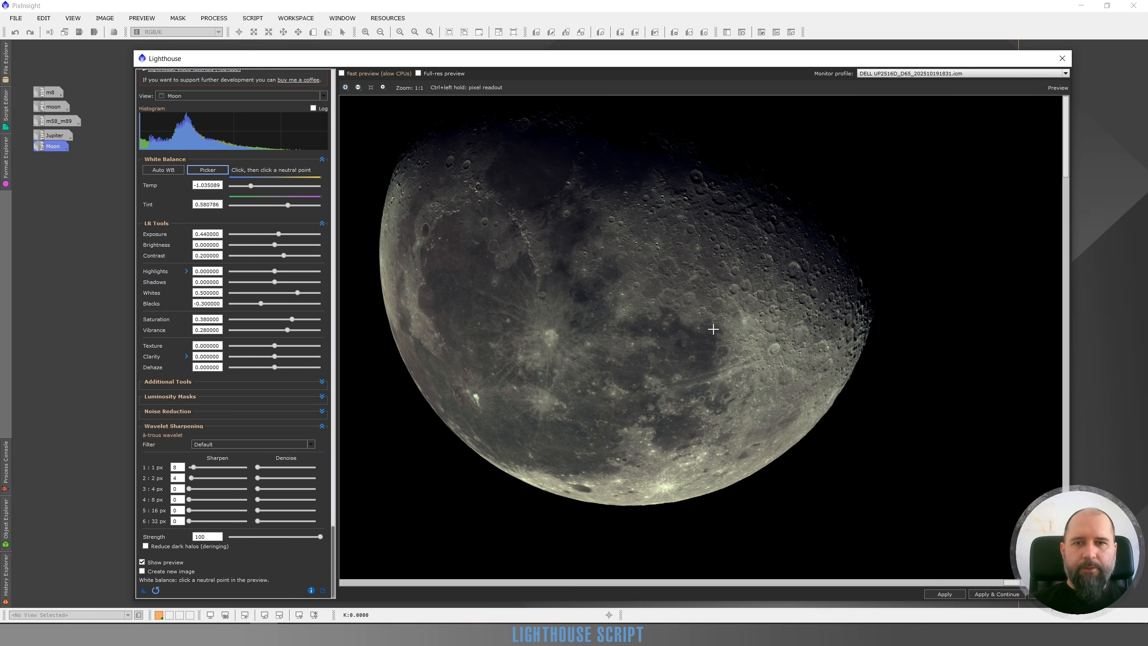
left_click(715, 312)
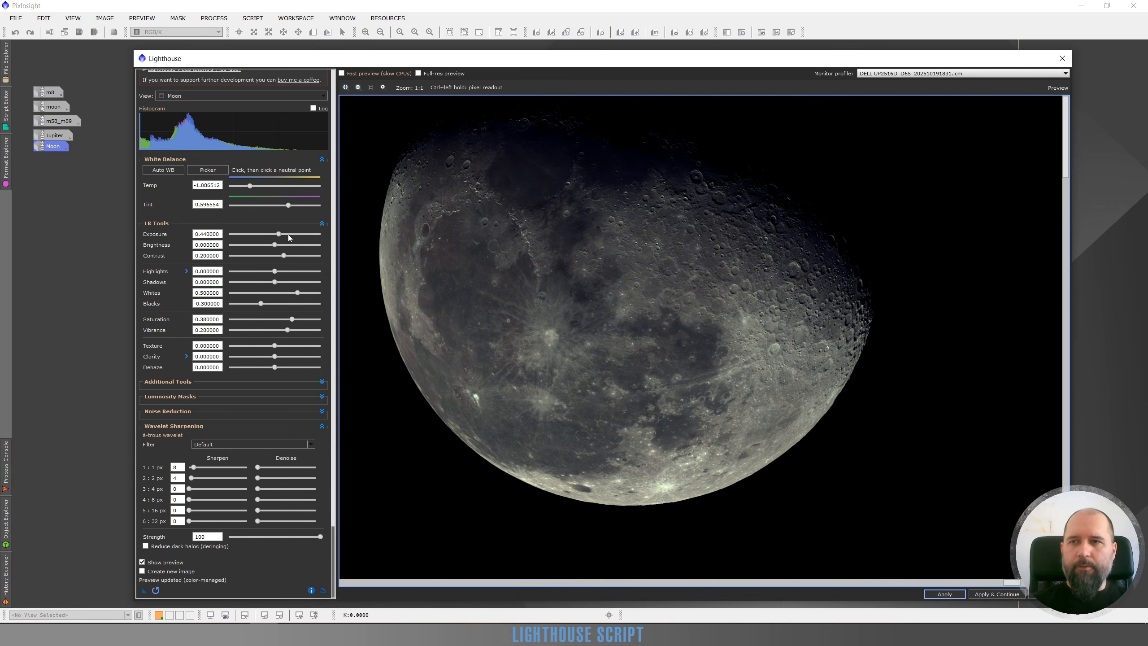
Set the Moon's Exposure to 0.64 and inspect the craters along the terminator up close.
left_click_drag(278, 234, 280, 234)
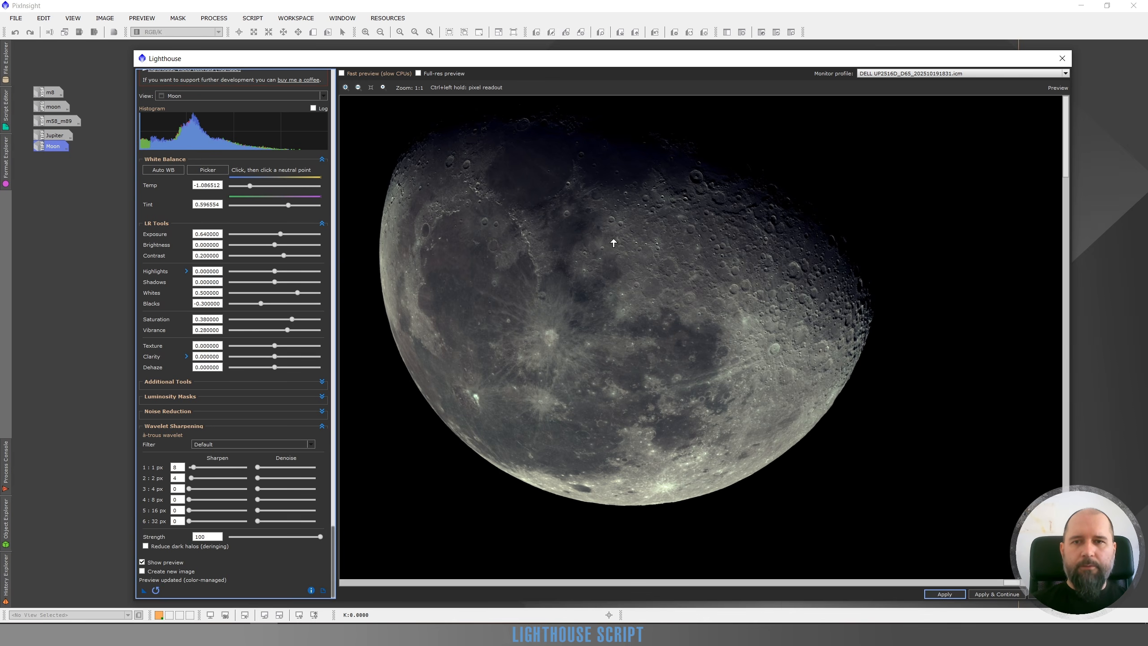
scroll(702, 322, "down", 1)
scroll(819, 290, "up", 1)
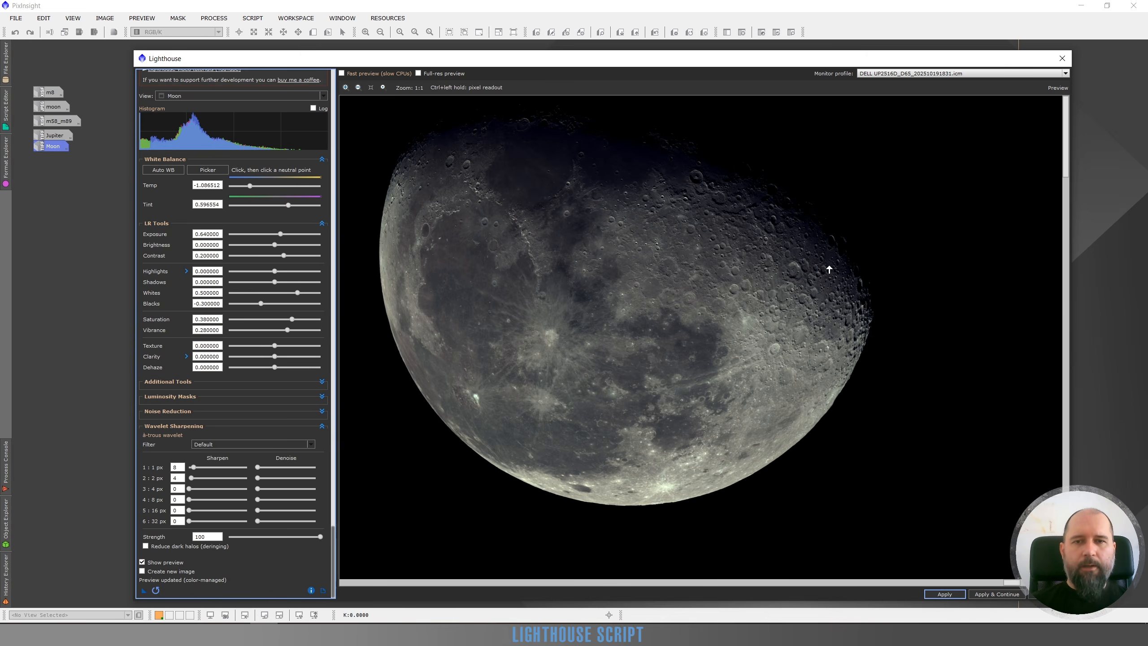
scroll(829, 269, "up", 2)
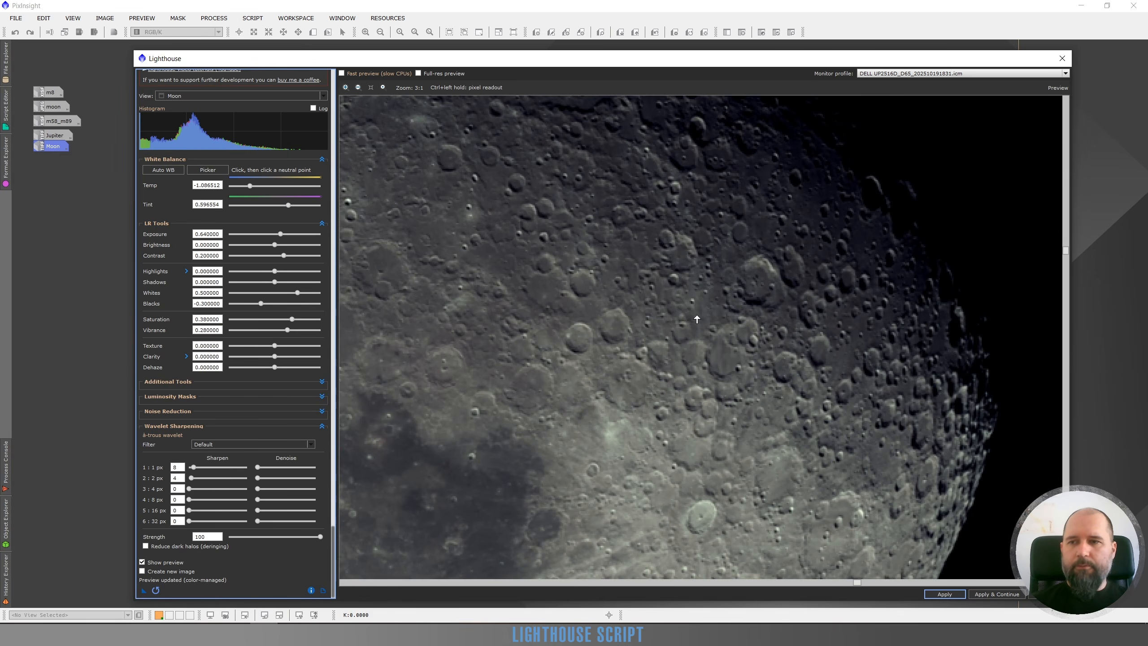
scroll(692, 340, "down", 2)
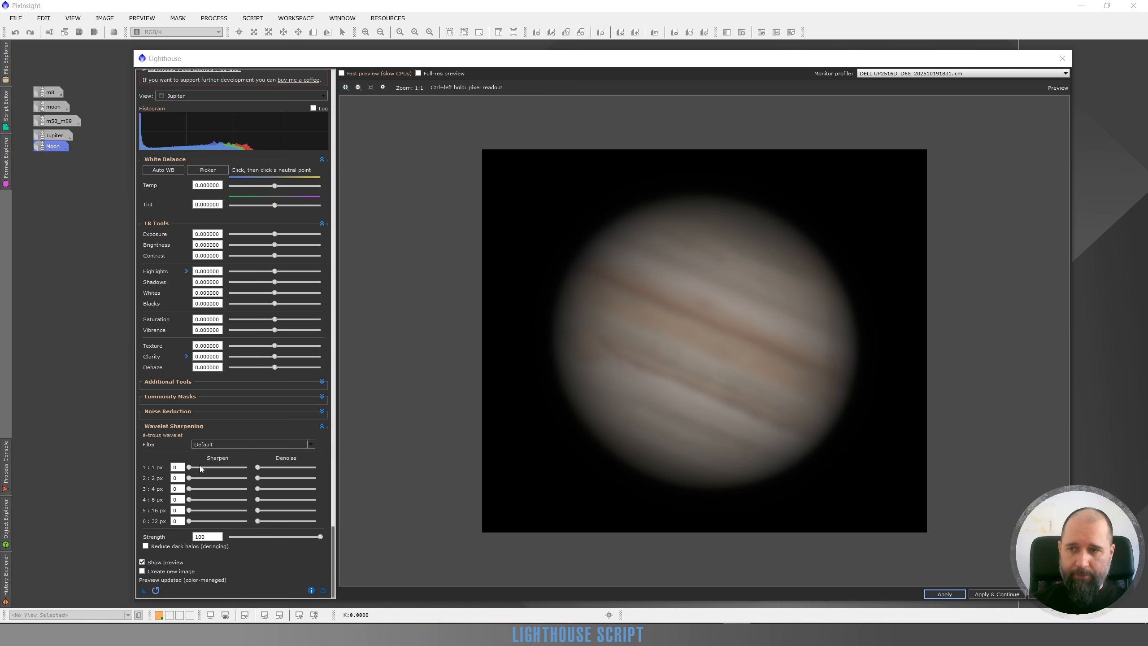
Compare the Default and Gaussian filters for Jupiter's wavelet sharpening, check their description, and choose Gaussian.
left_click(216, 446)
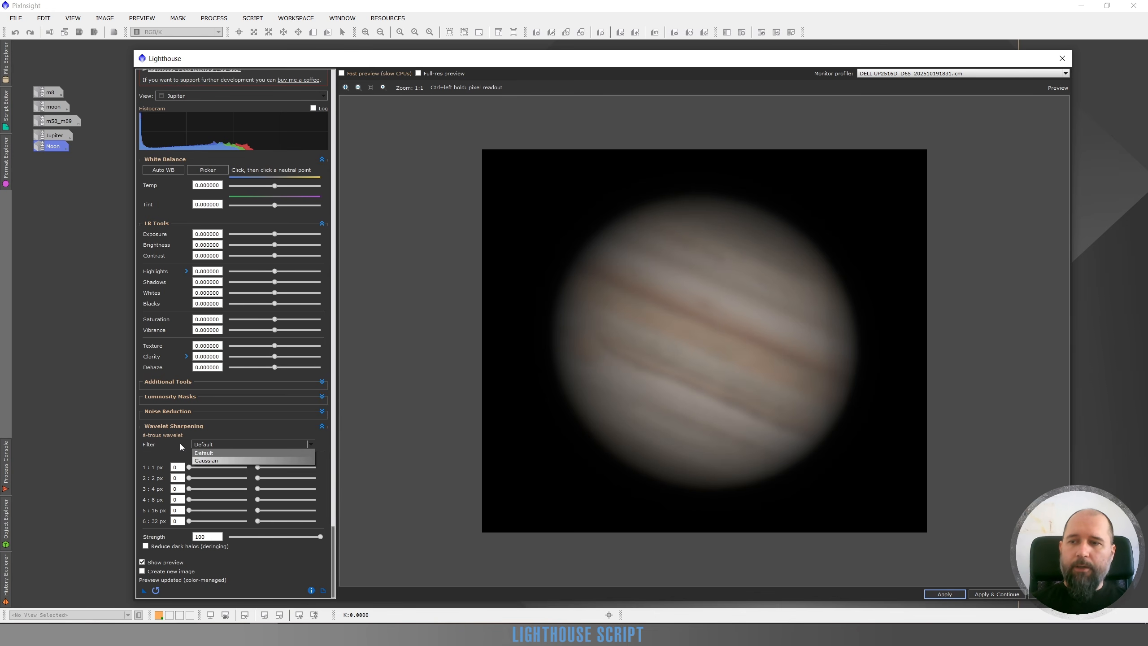
left_click(222, 444)
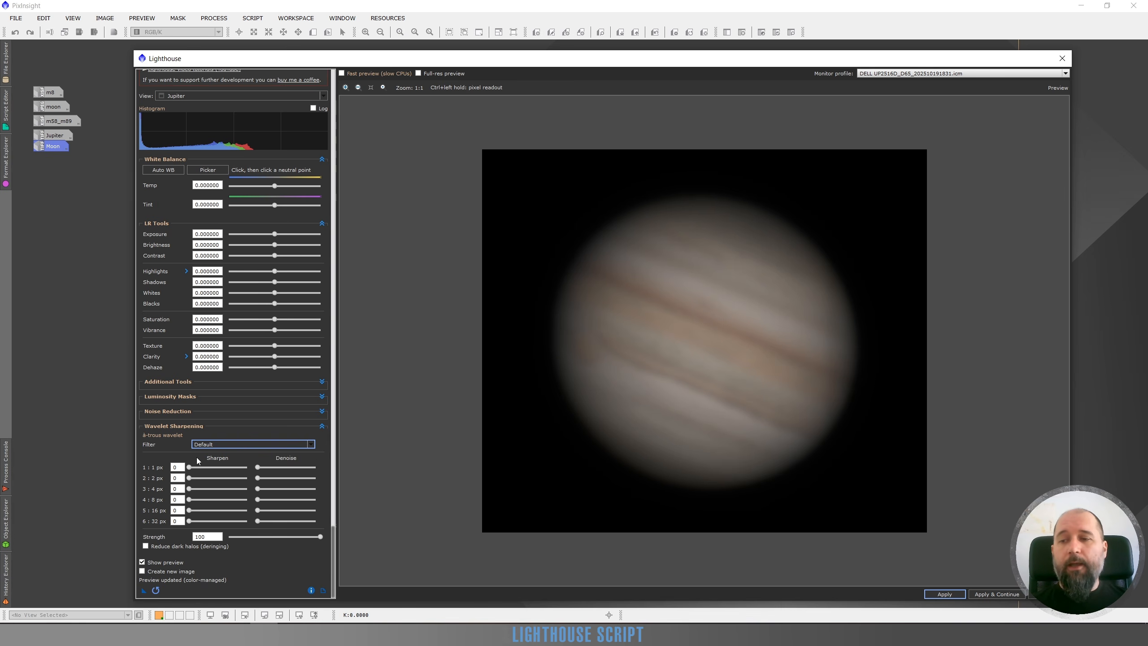
left_click(206, 445)
left_click(205, 460)
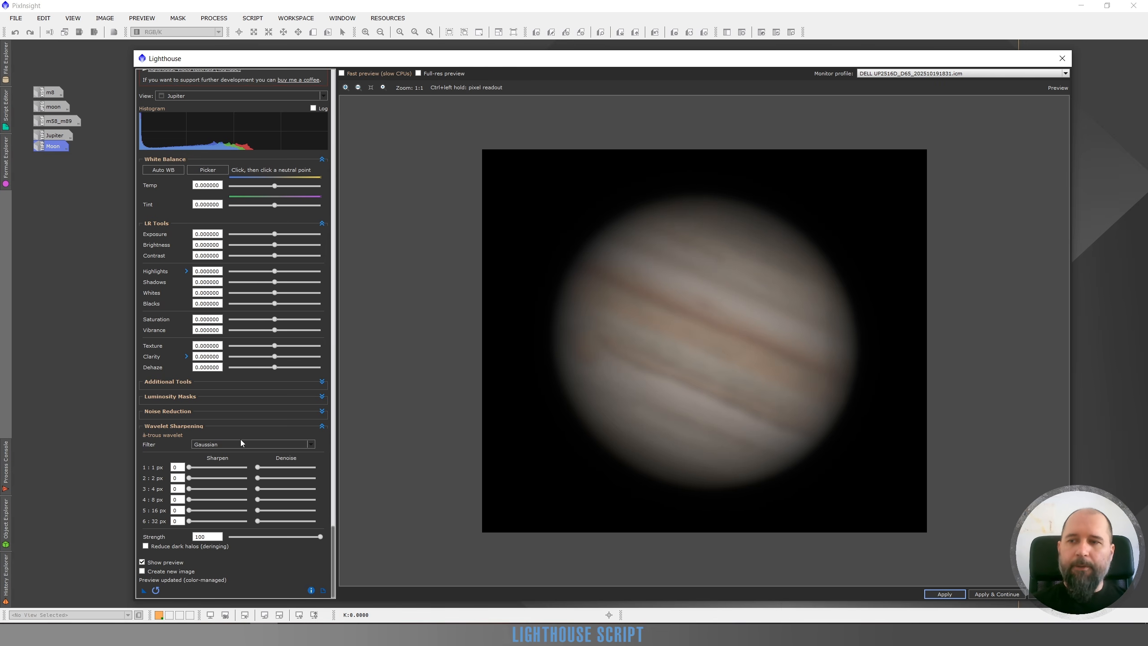
left_click(220, 445)
left_click(219, 453)
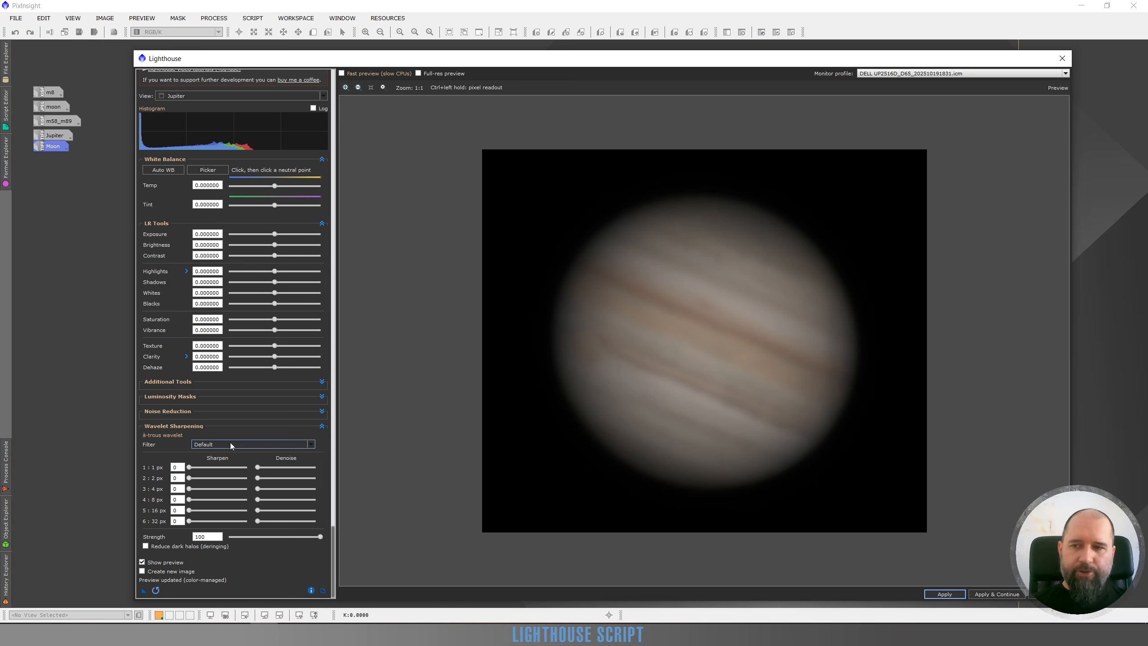
mouse_move(230, 442)
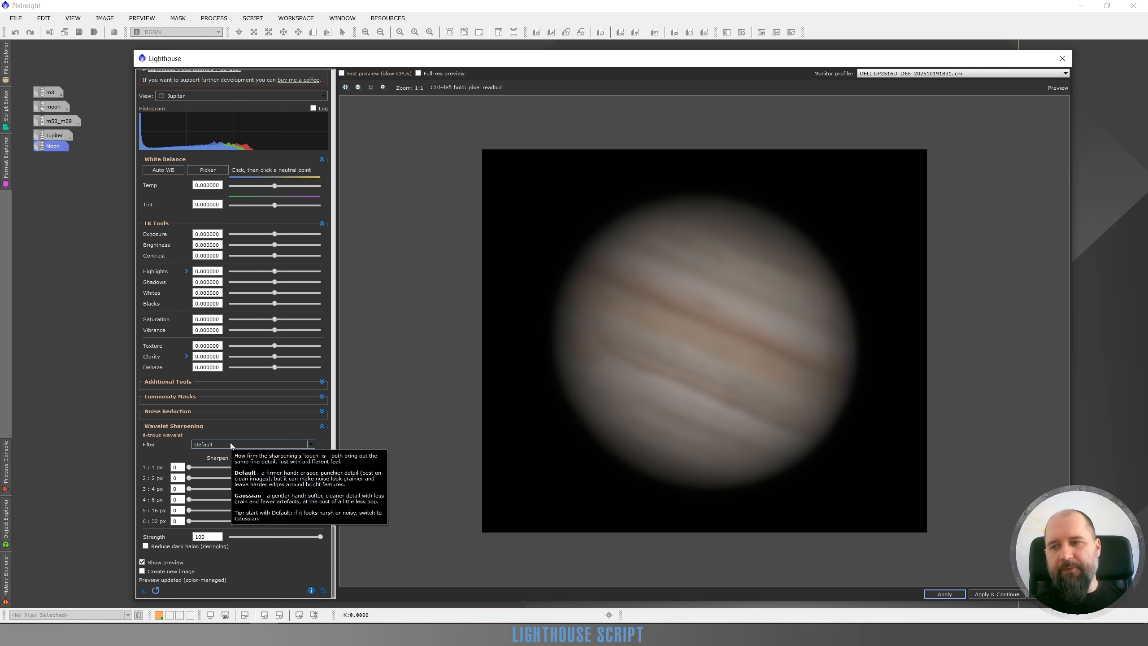
left_click(229, 443)
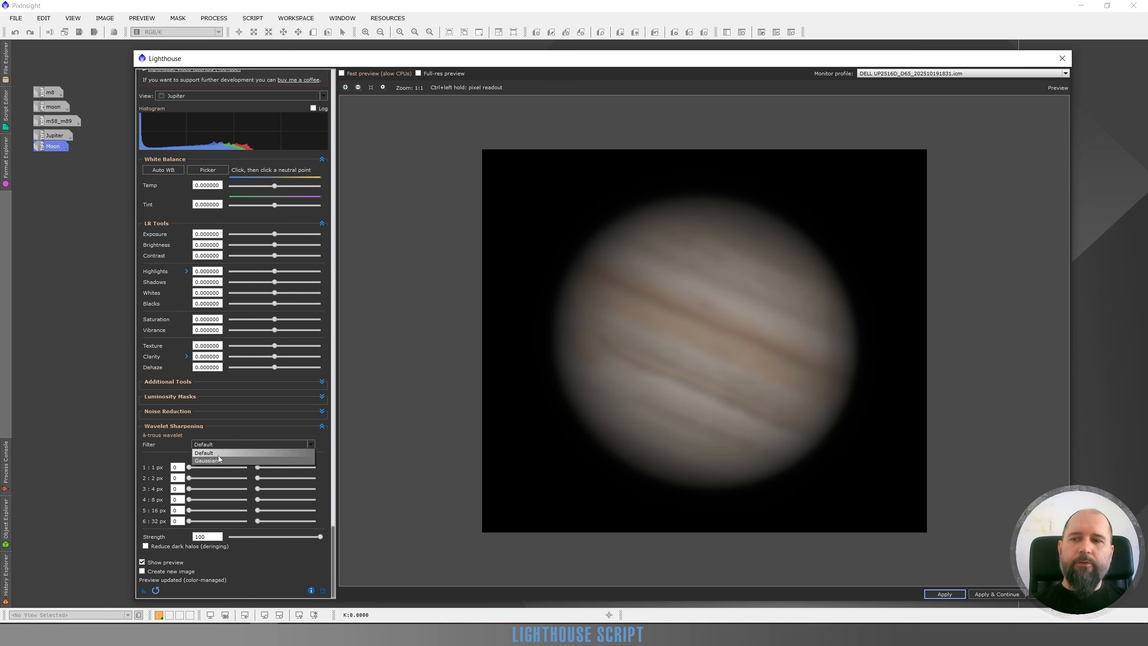
left_click(219, 460)
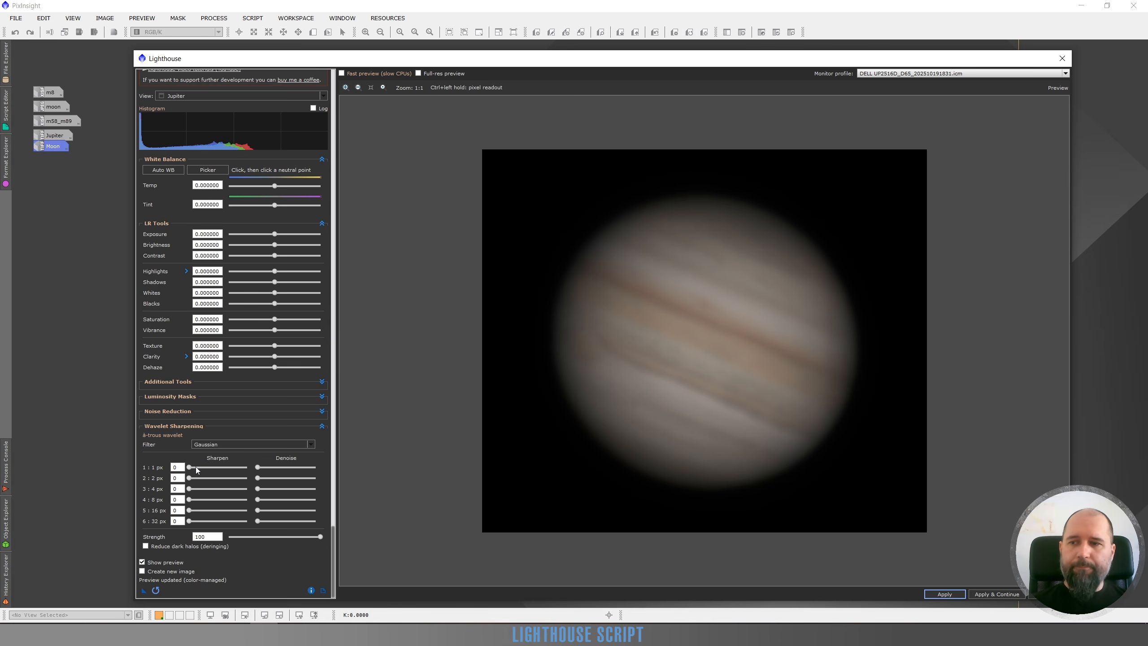
Try Sharpen values of 31 and 32 on Jupiter's 1 px wavelet layer, judging the grain up close, and reset the layer.
left_click_drag(196, 468, 198, 468)
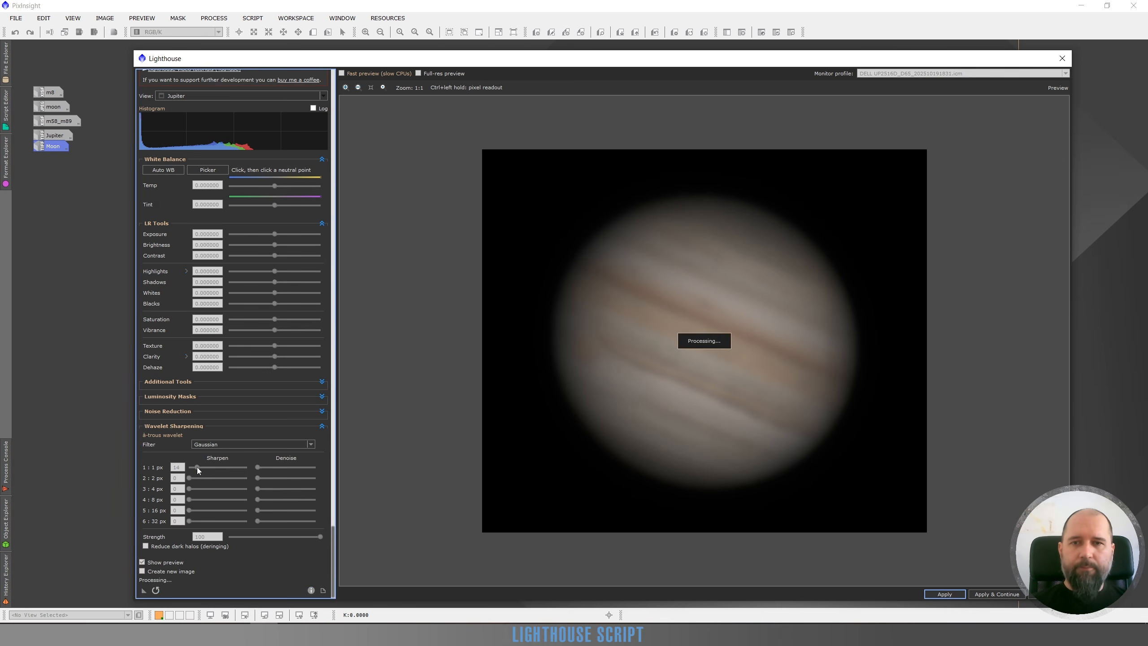
left_click(206, 469)
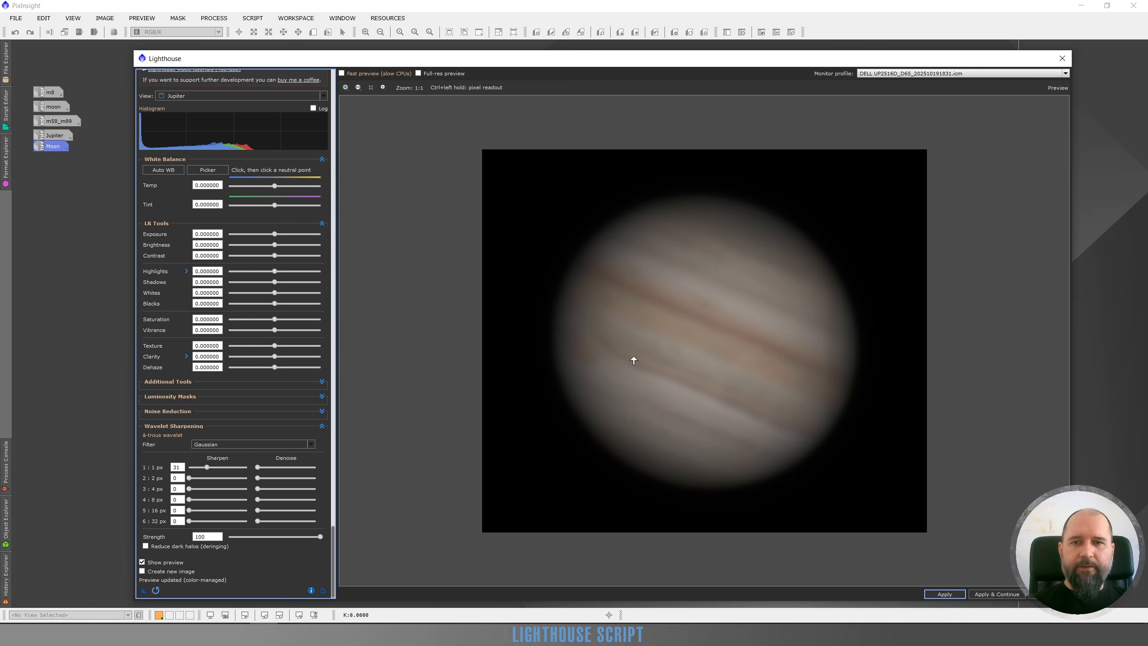
scroll(682, 339, "up", 1)
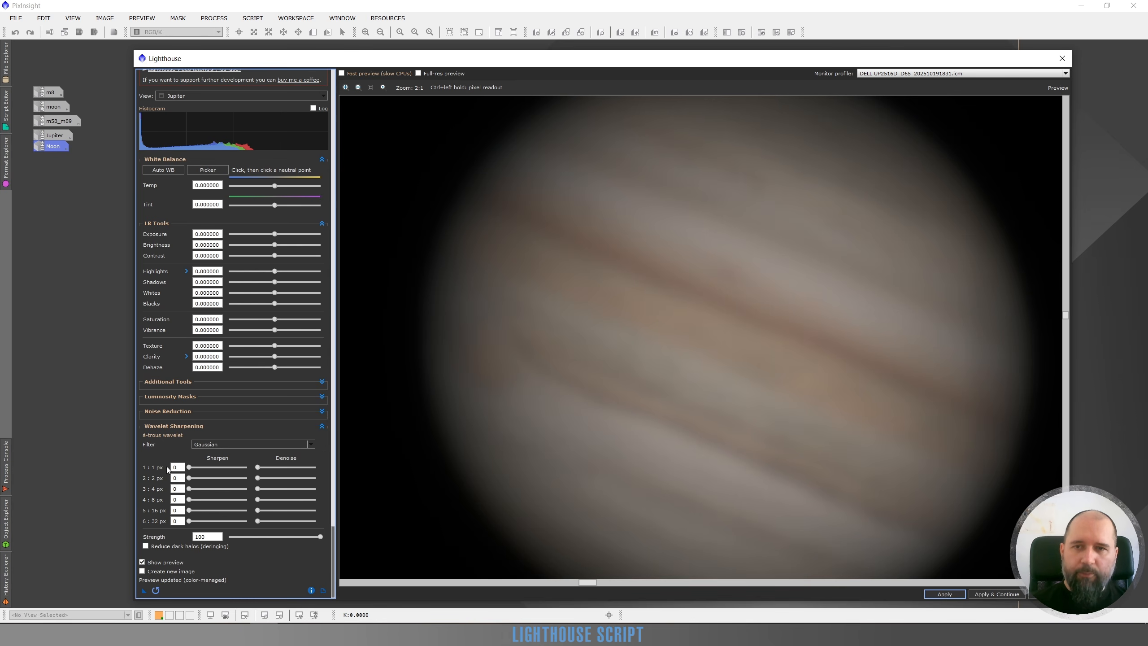
left_click(207, 467)
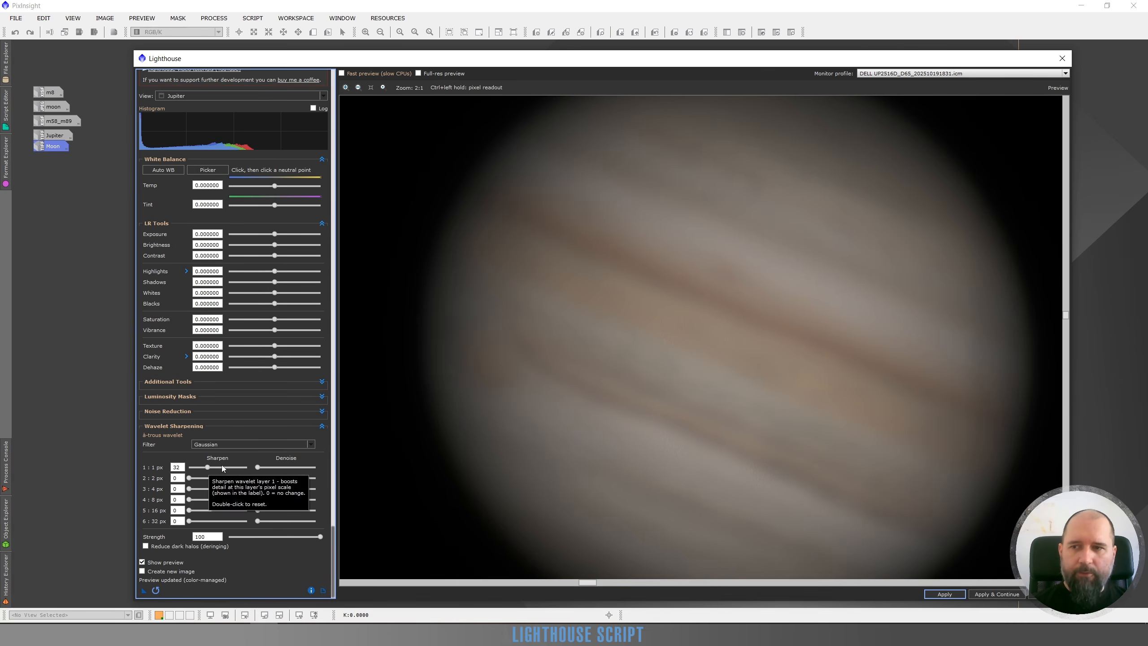
double_click(222, 469)
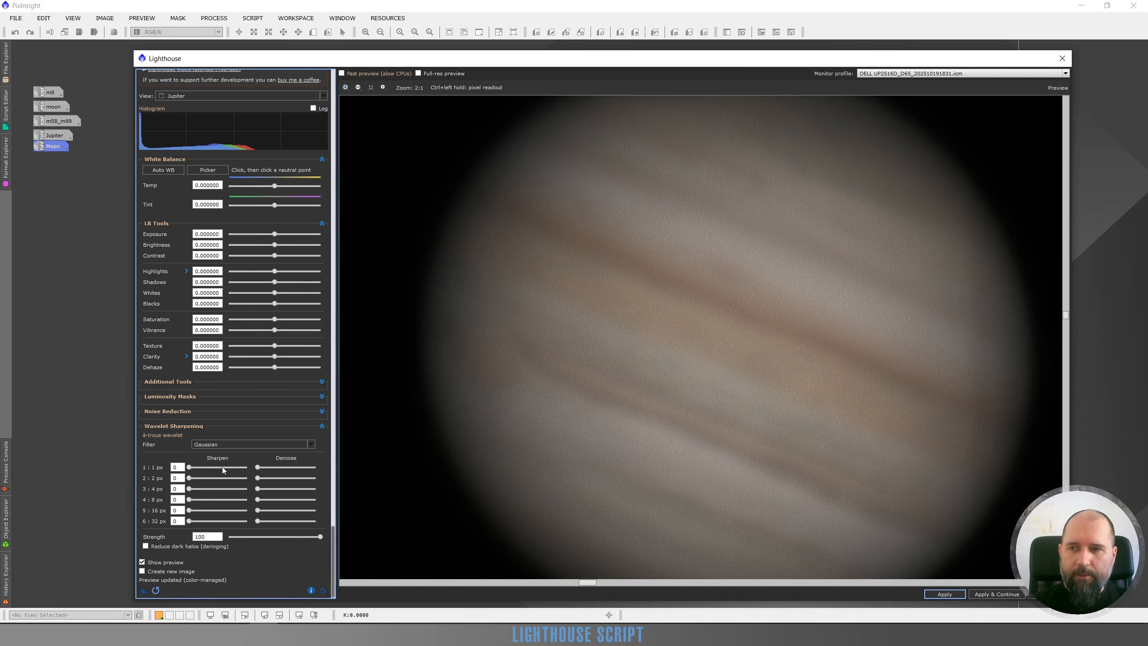
Try Sharpen values of 14 and 28 on the 2 px wavelet layer, and reset the layer.
left_click(197, 479)
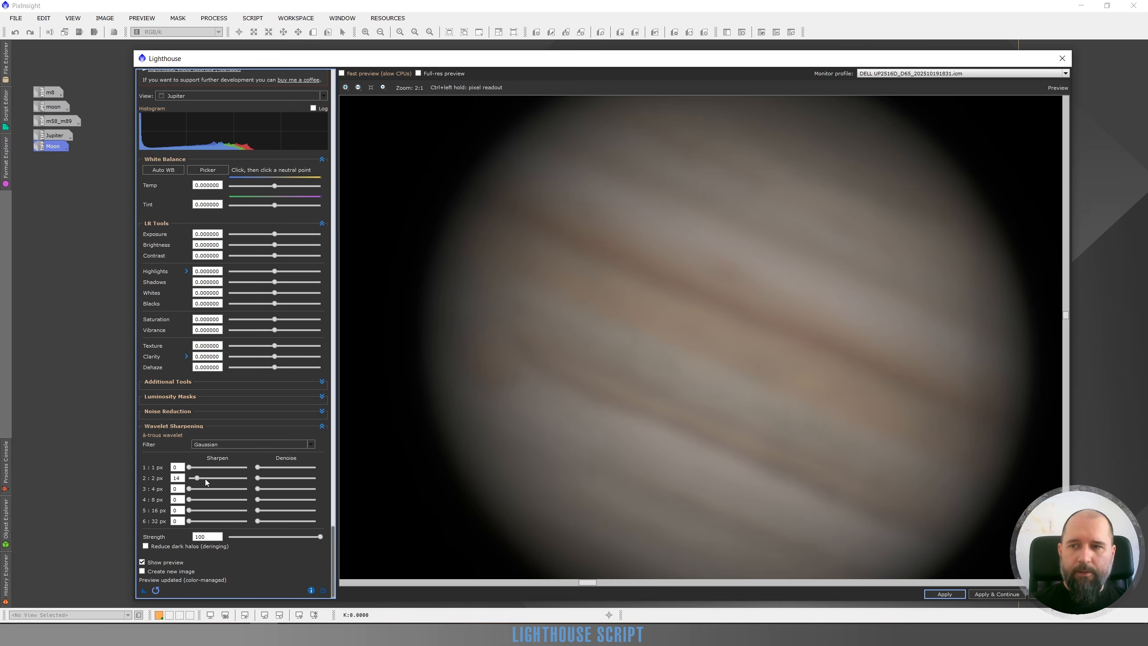
left_click(205, 479)
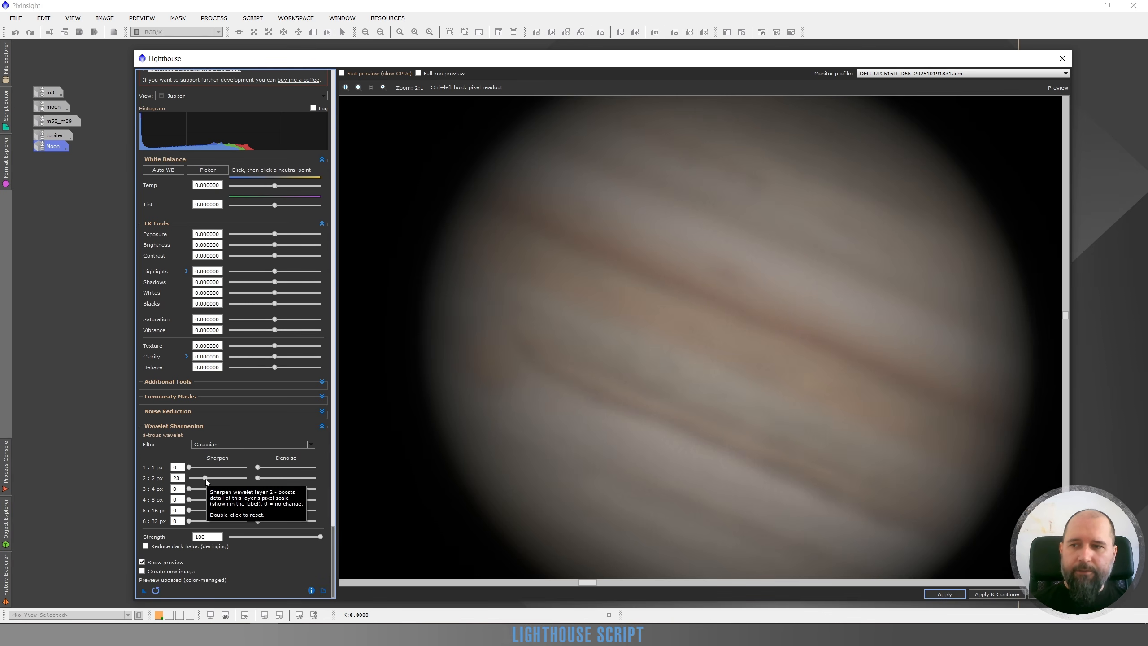
double_click(205, 478)
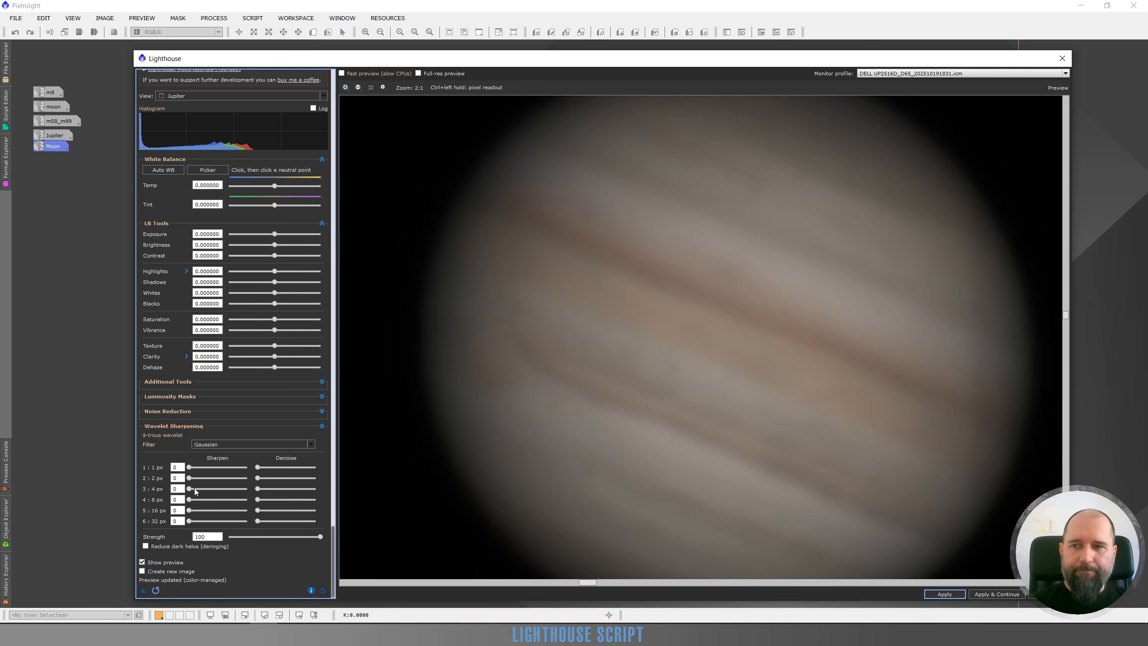
Set Sharpen to 50 on the 4 px wavelet layer and 15 on the 8 px layer, checking Jupiter's cloud bands.
left_click_drag(189, 489, 195, 489)
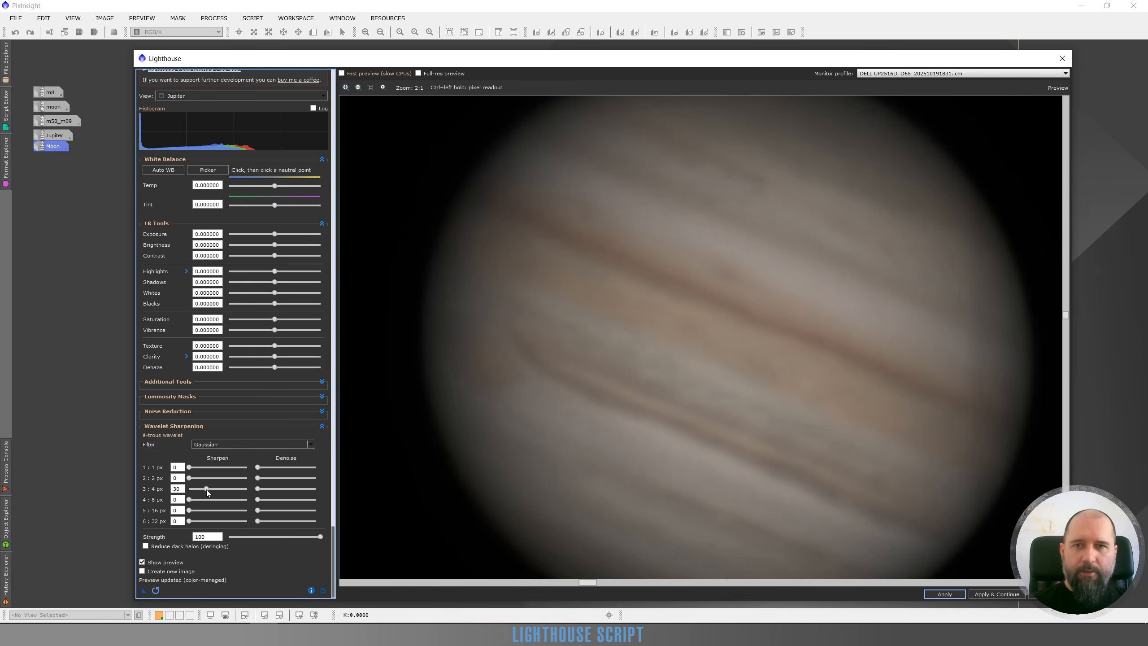
scroll(683, 439, "down", 1)
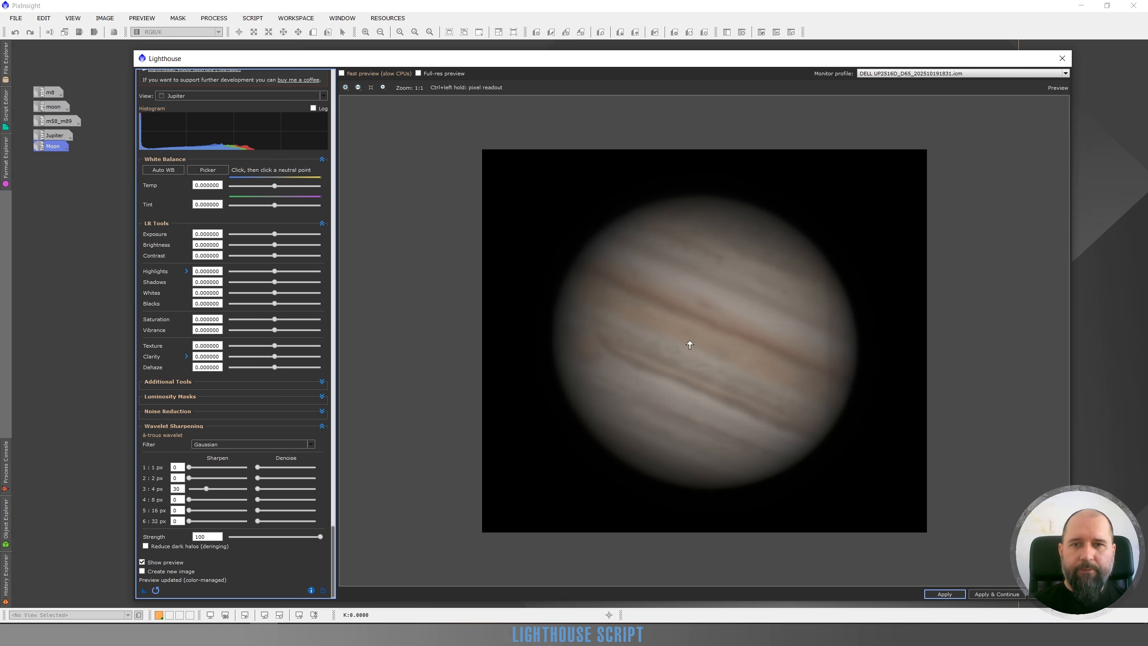
scroll(646, 332, "up", 1)
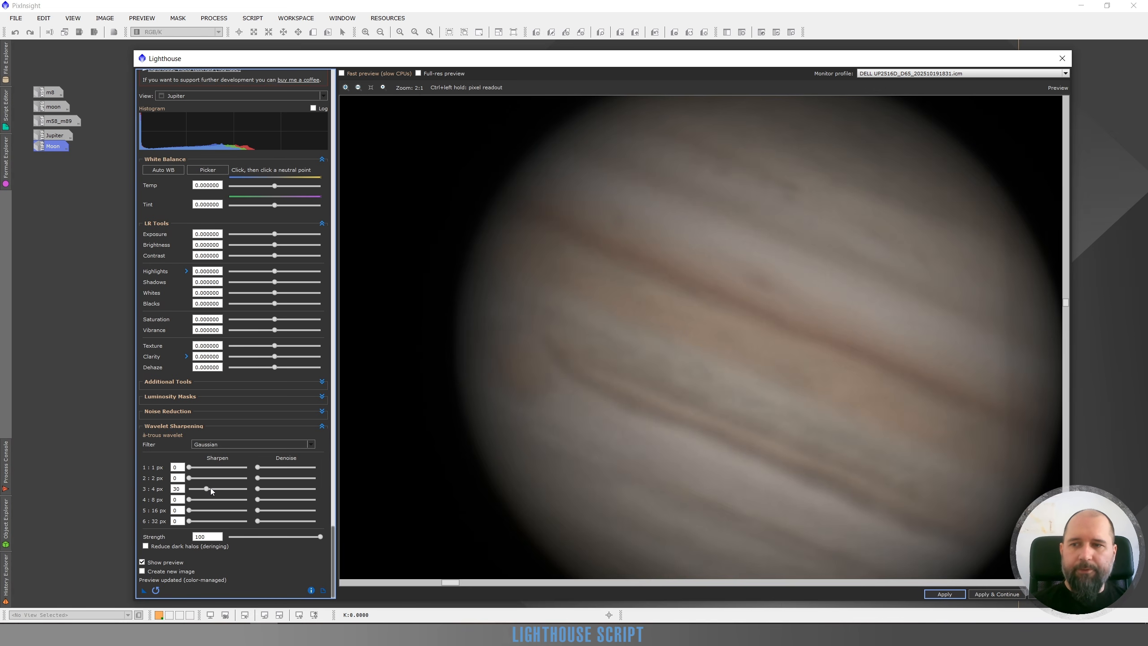
left_click(211, 488)
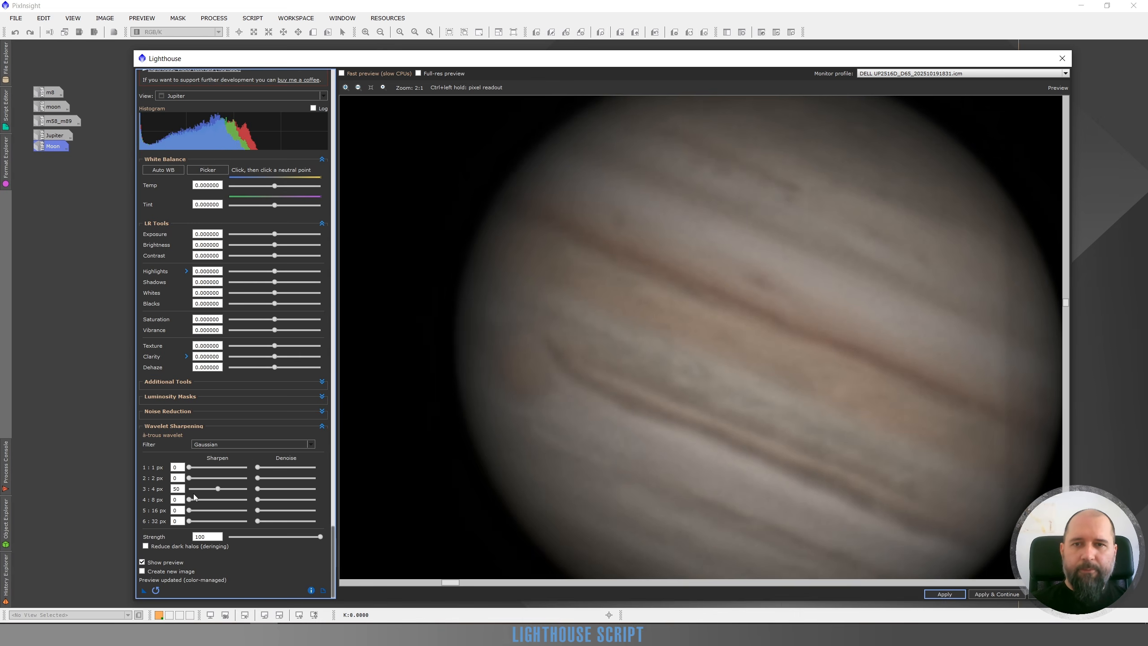
scroll(713, 384, "down", 1)
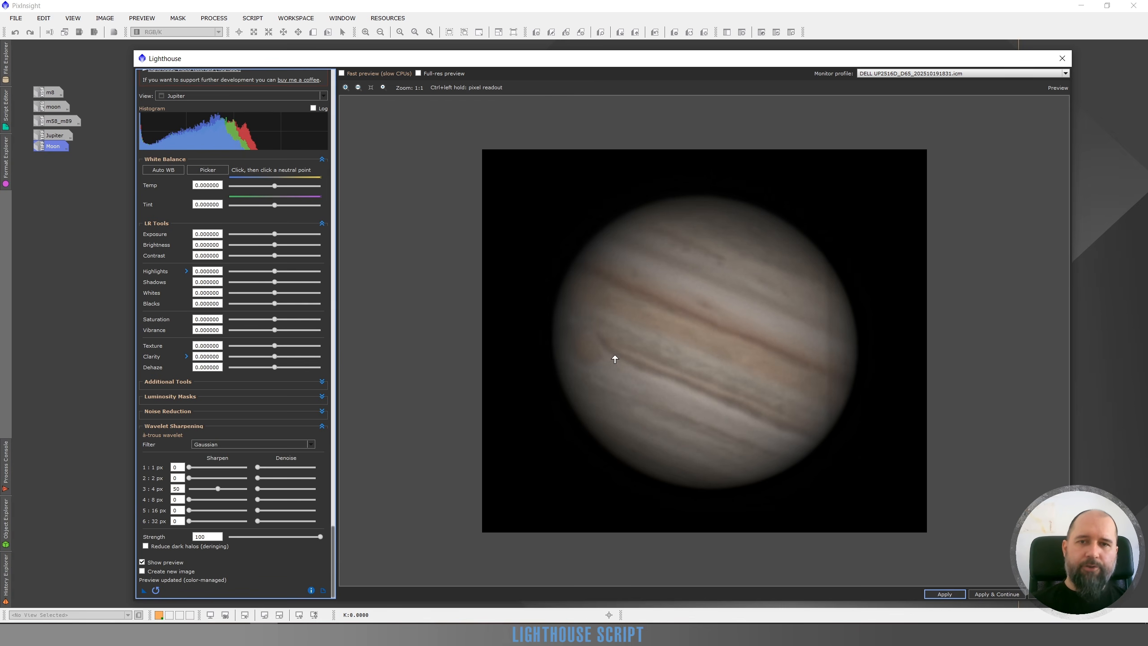
left_click(196, 498)
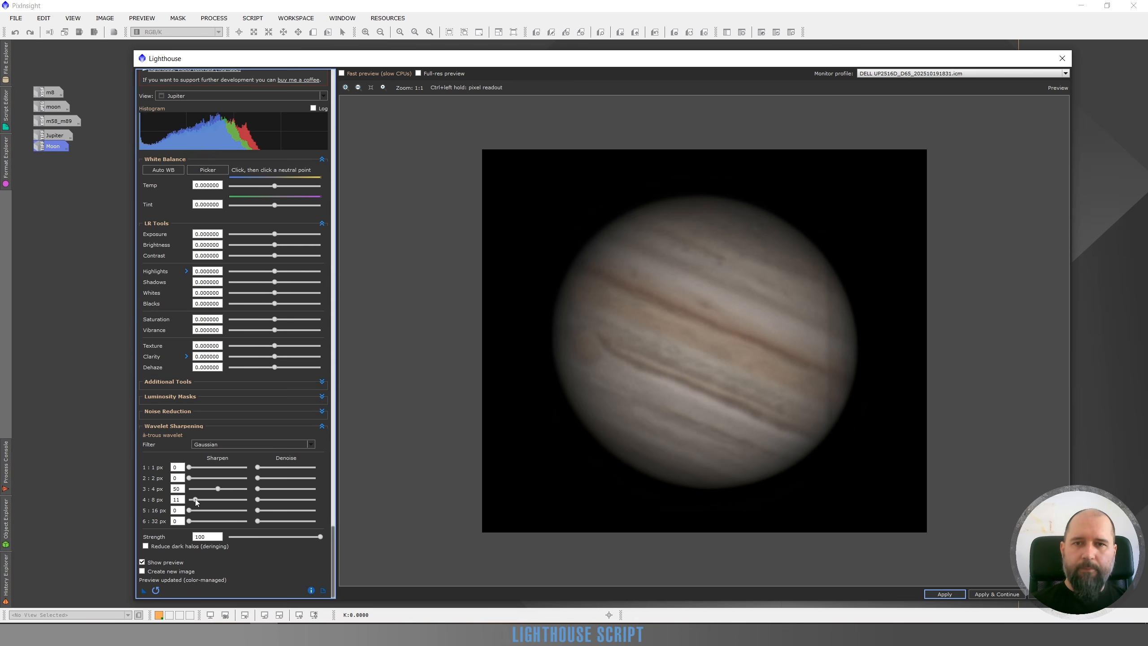
left_click(201, 498)
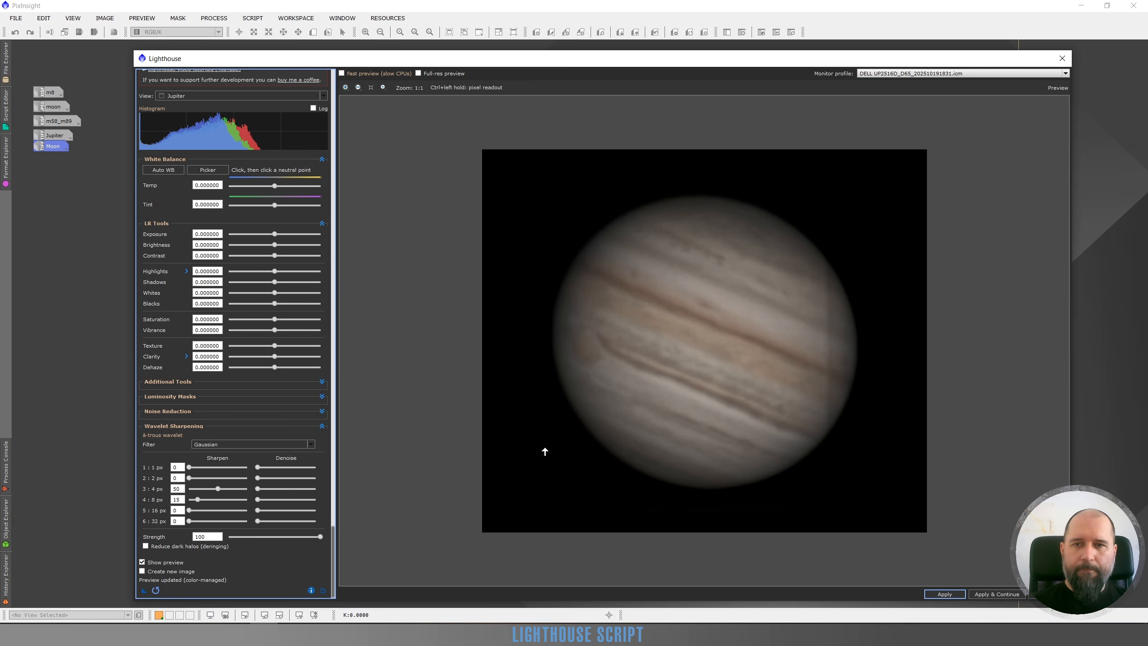
Apply automatic white balance to Jupiter and set Saturation to 0.42, Vibrance to 0.40 and Whites to 1.00.
left_click(161, 169)
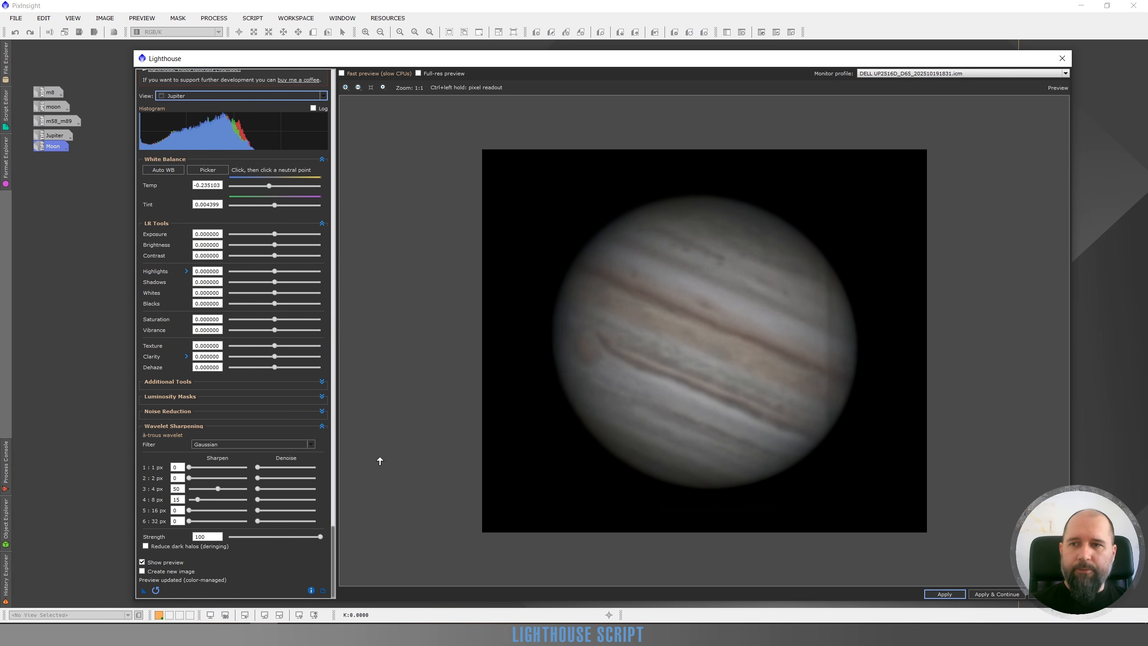
left_click(293, 319)
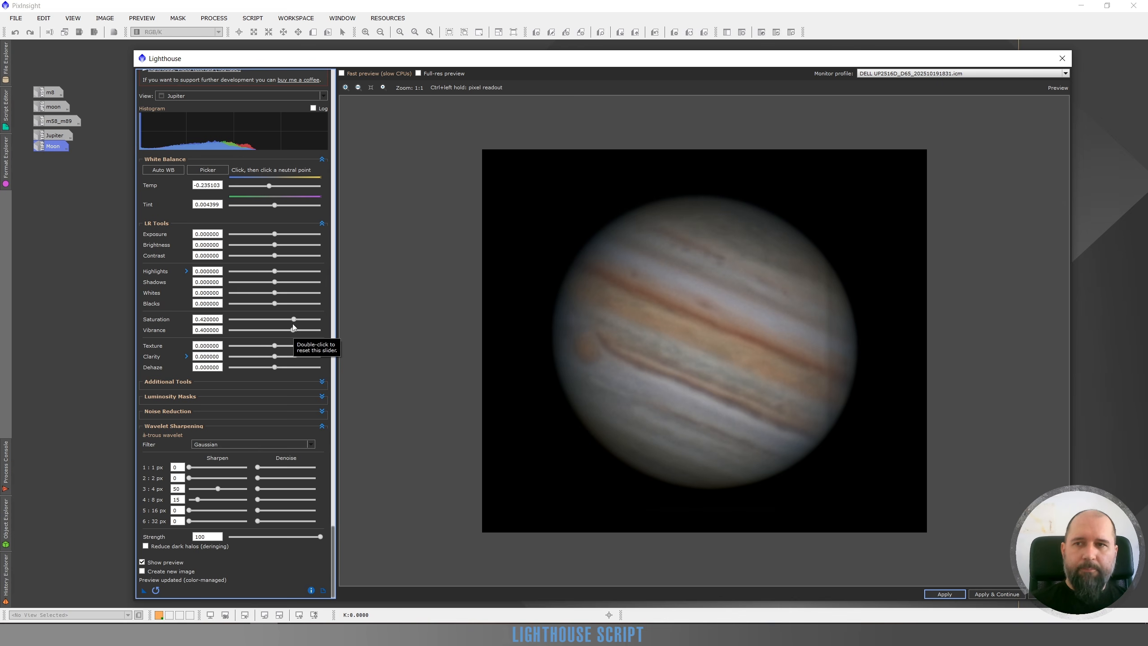
left_click(312, 292)
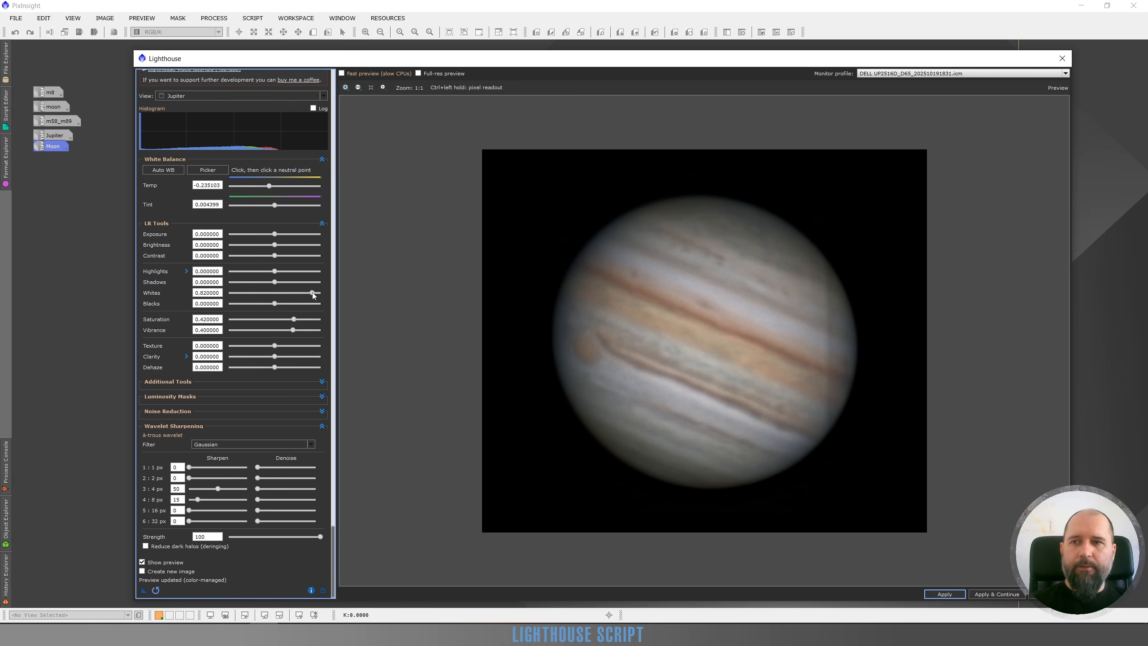
left_click_drag(320, 293, 321, 293)
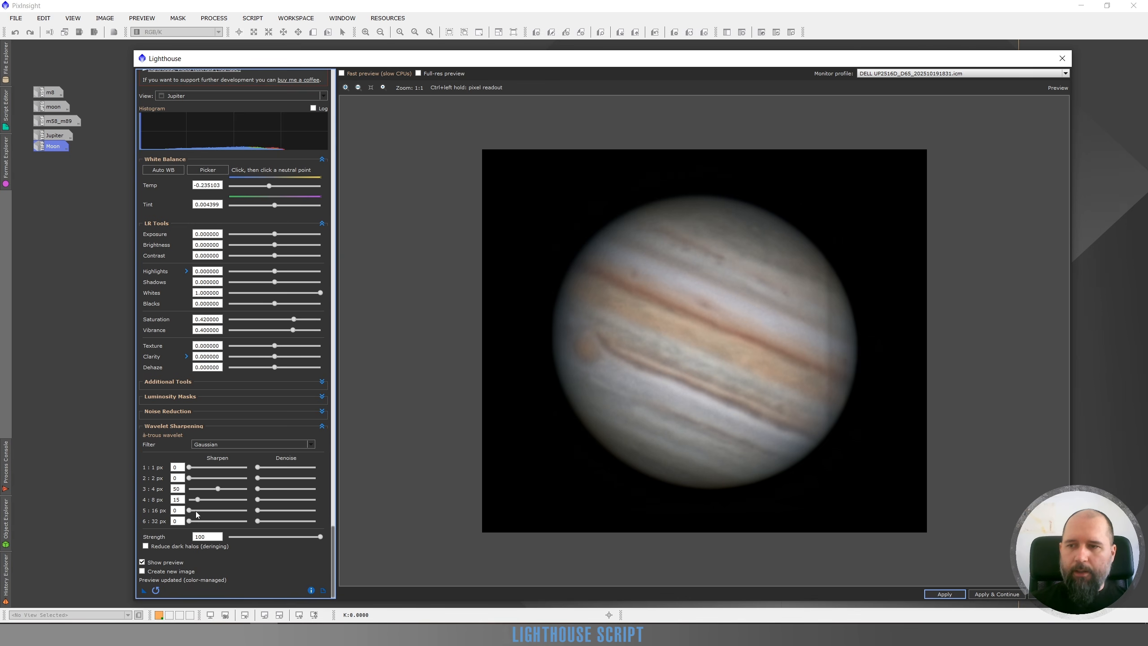
Try a Sharpen value of 16 on the 16 px wavelet layer, and reset the layer.
left_click_drag(196, 512, 197, 510)
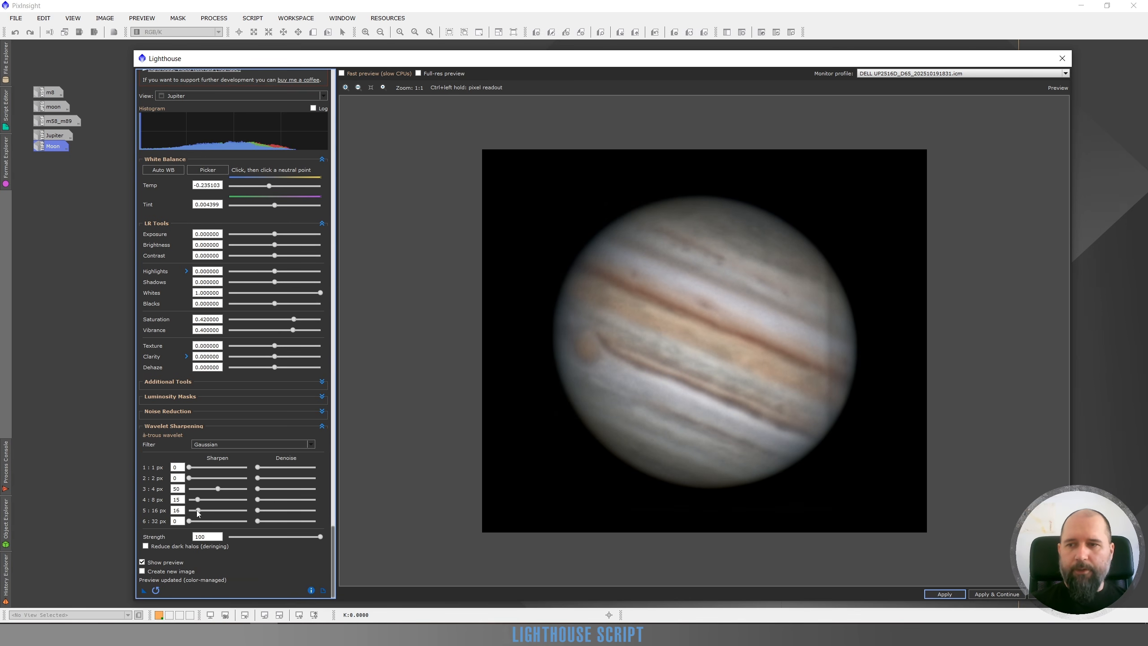
double_click(199, 514)
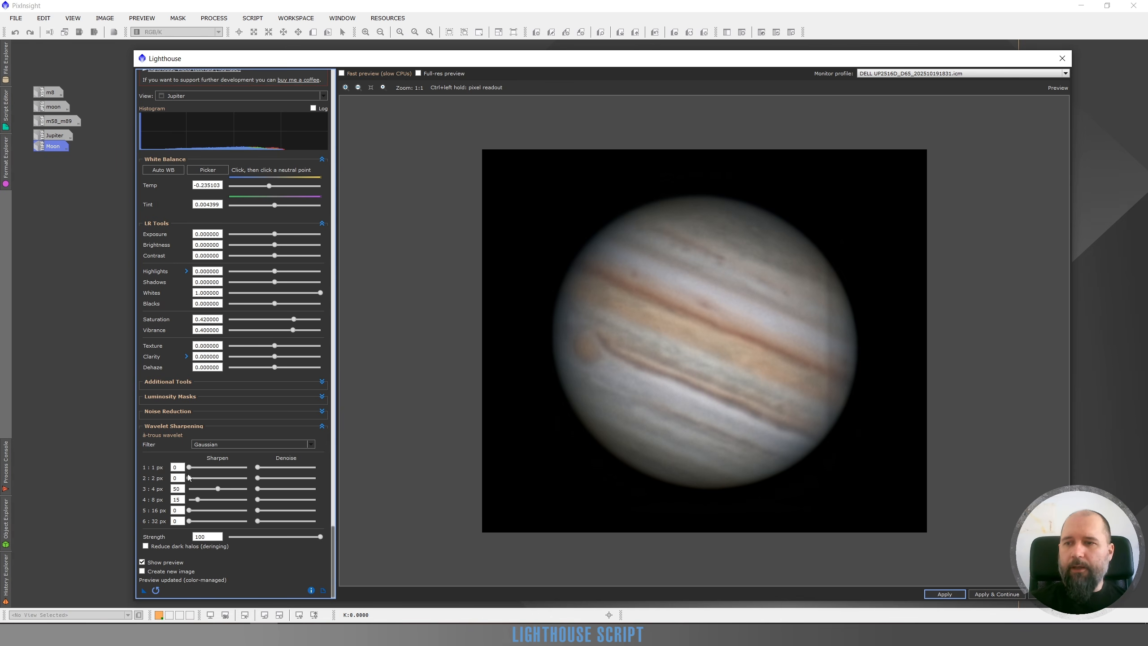
Switch the wavelet sharpening filter to Default to compare its effect on Jupiter's detail.
mouse_move(194, 447)
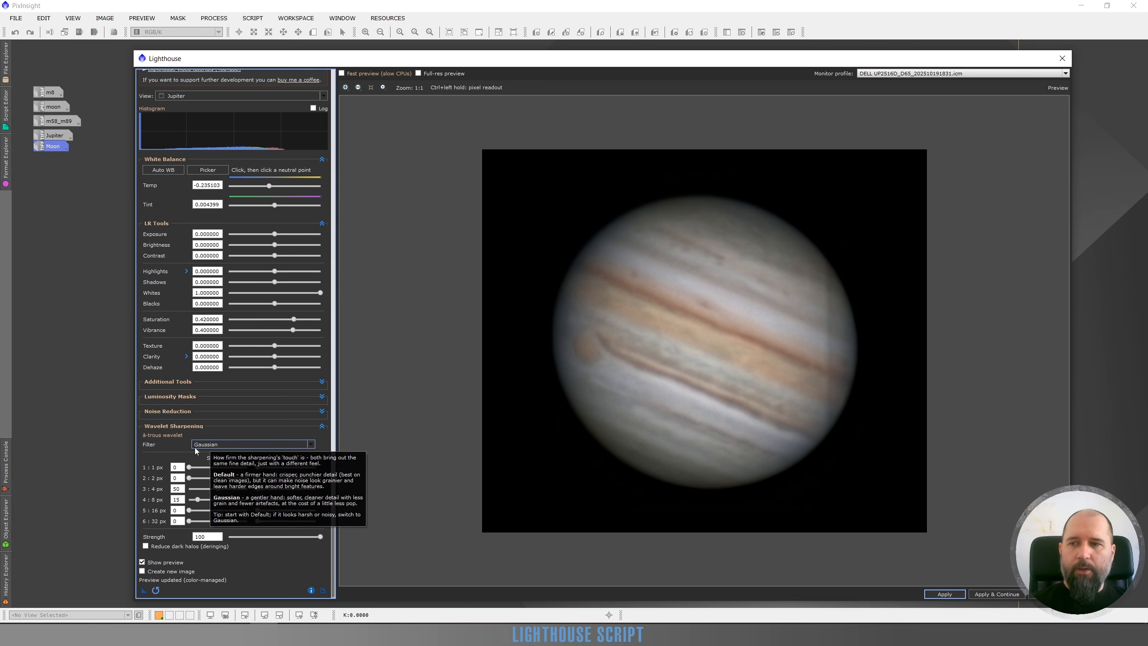
left_click(229, 445)
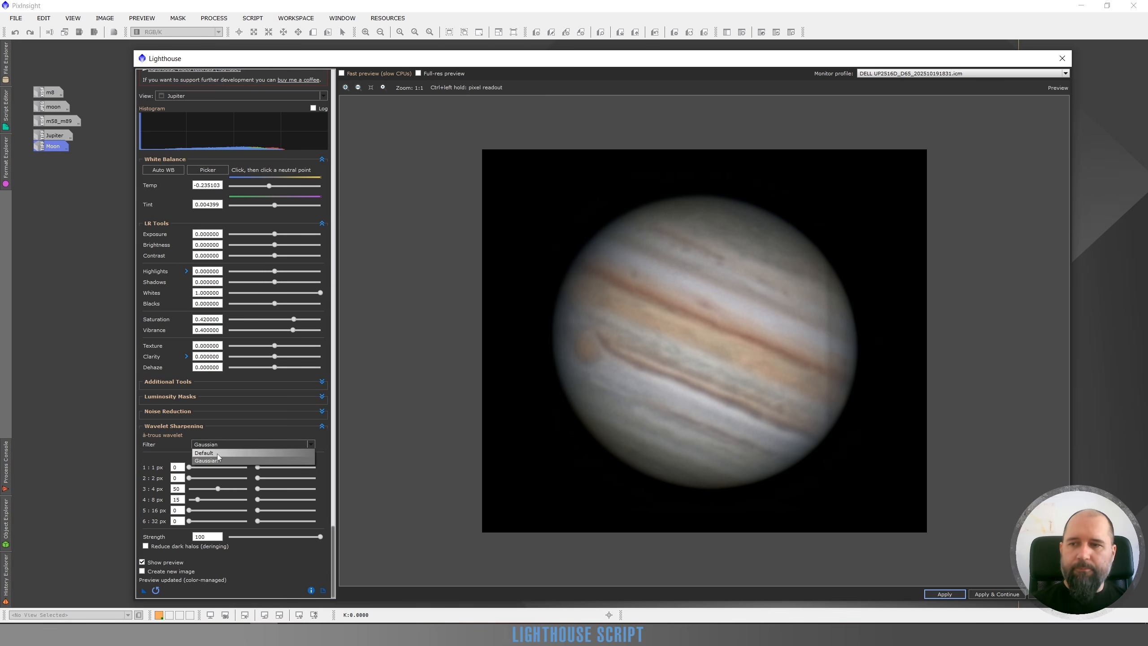
left_click(238, 452)
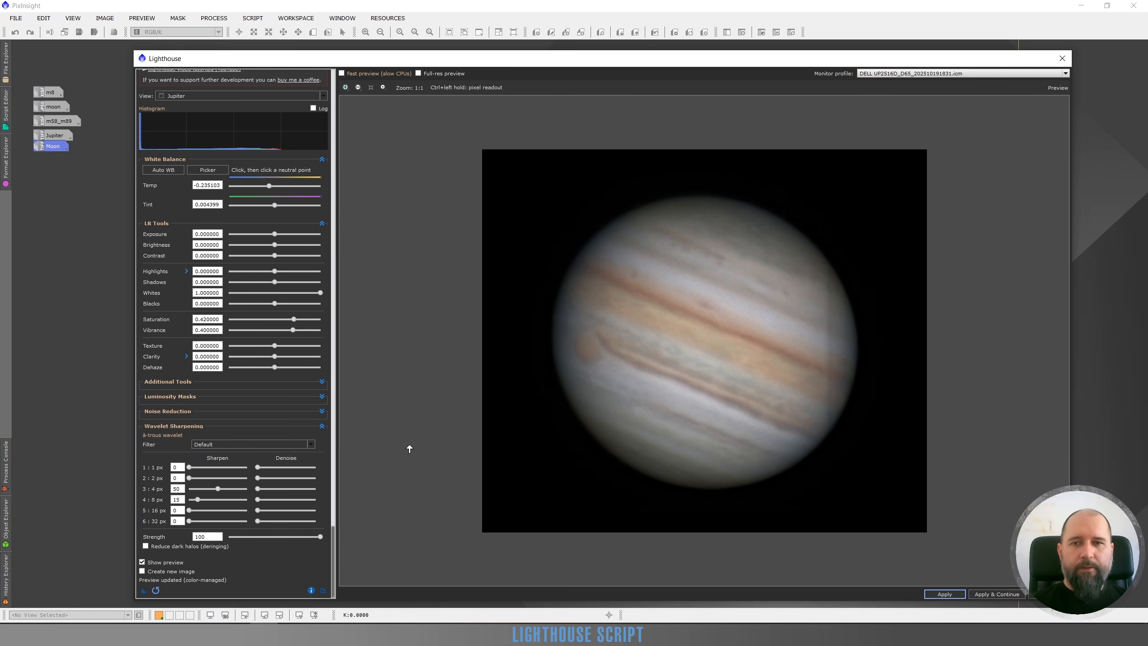
Compare the Gaussian and Default wavelet sharpening filters on Jupiter, and keep the filter on Gaussian.
left_click(217, 444)
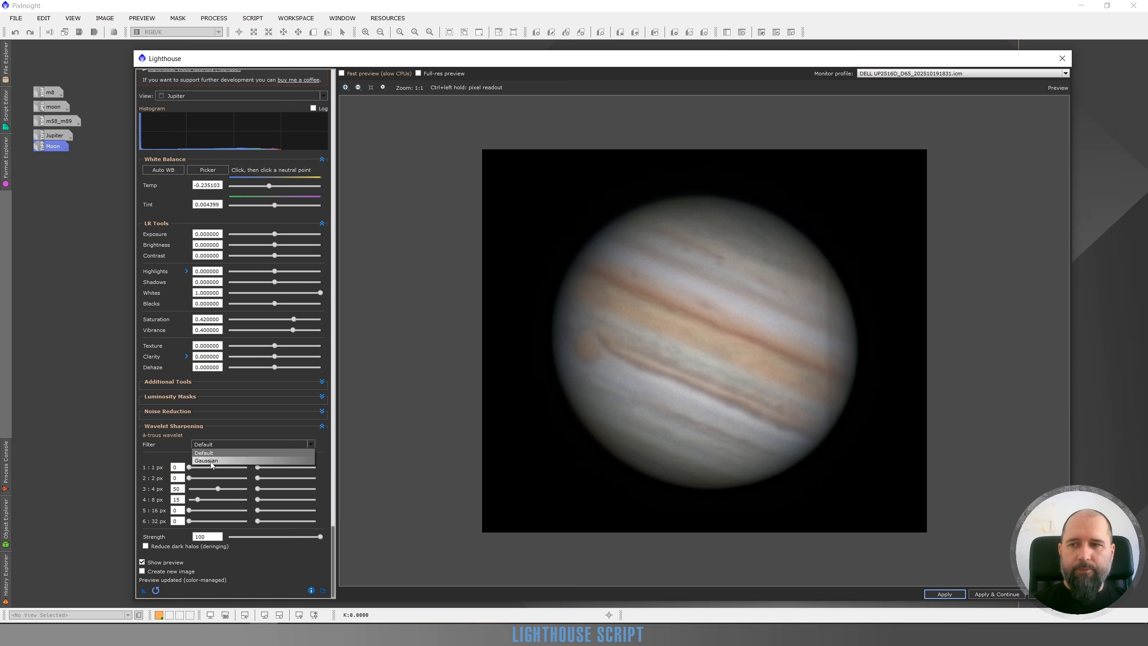
left_click(211, 461)
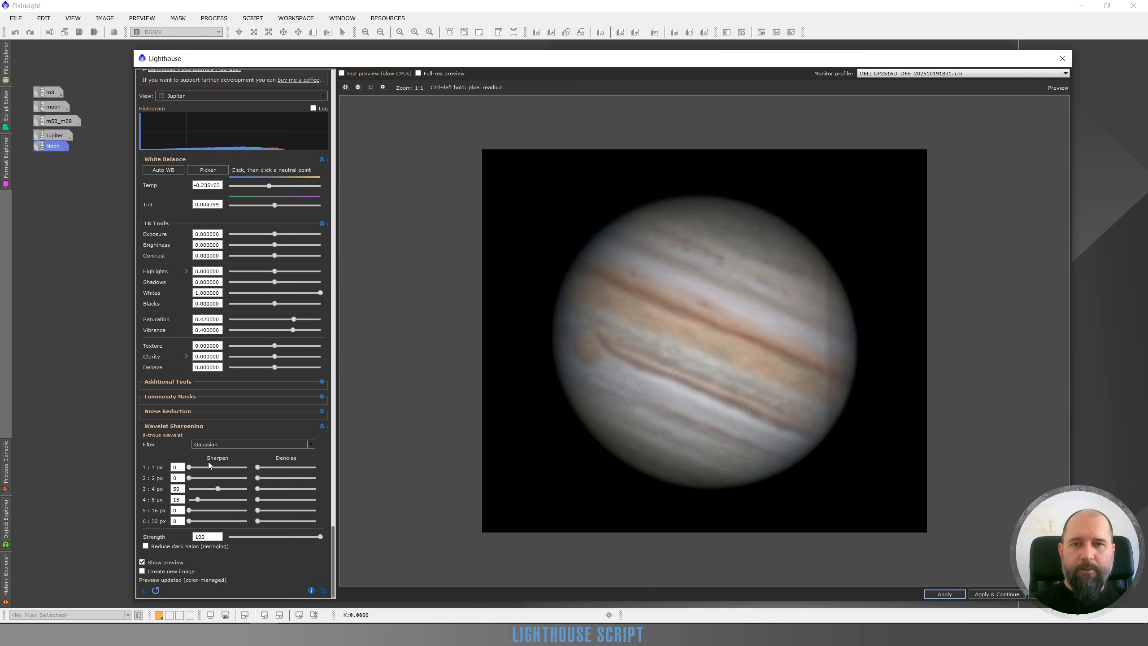
left_click(211, 445)
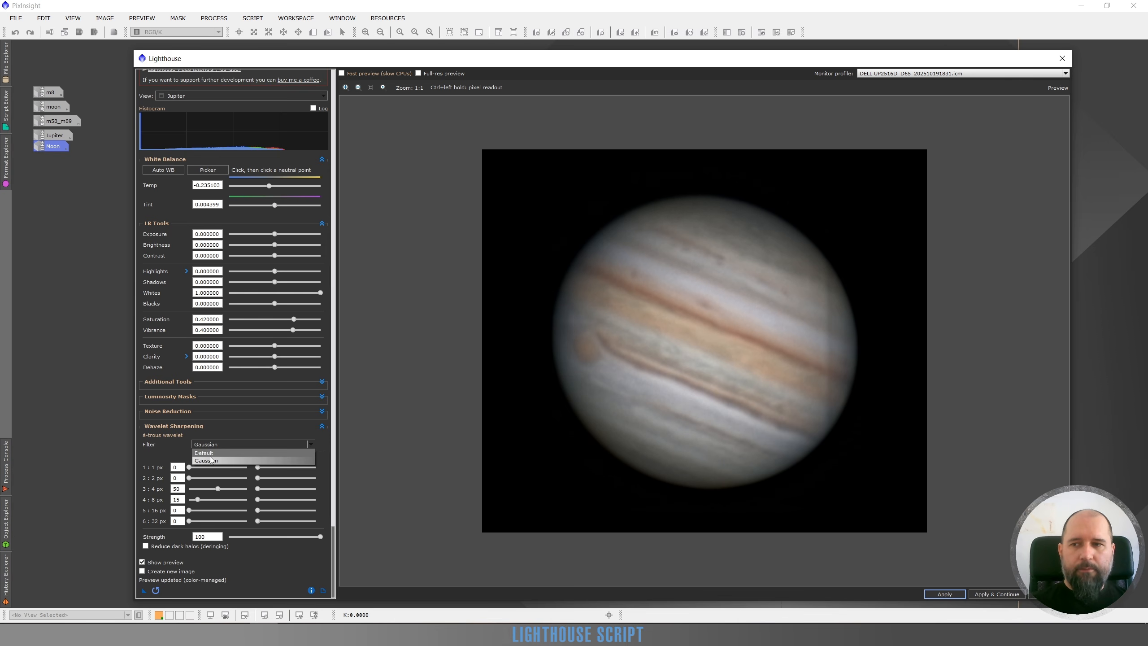
left_click(212, 453)
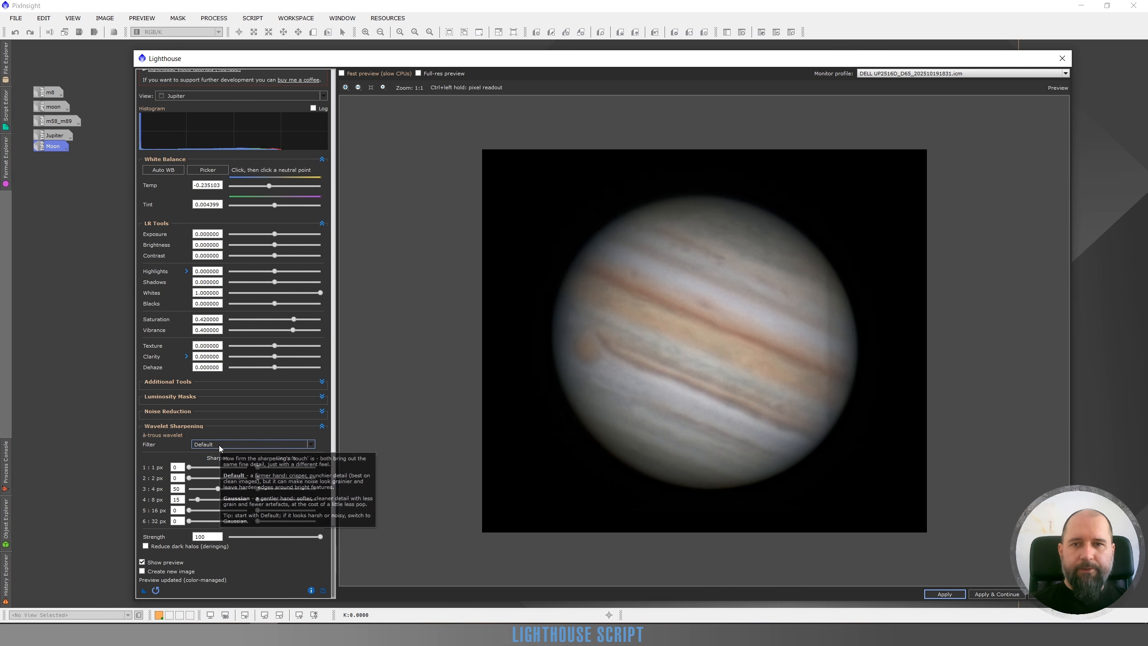
left_click(219, 445)
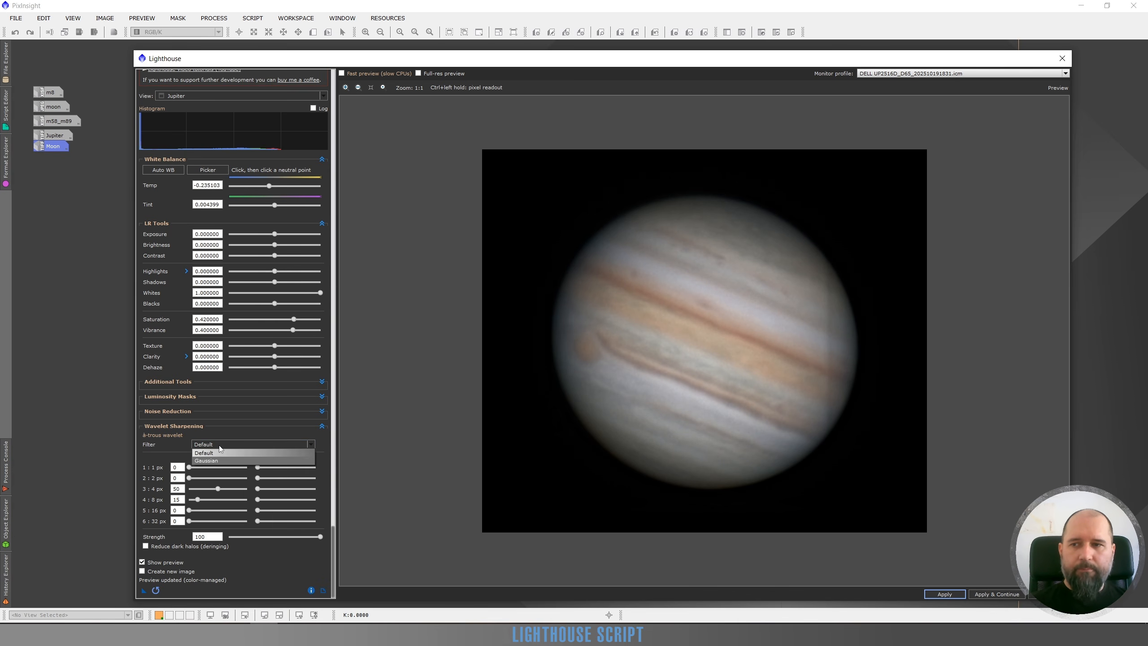
left_click(215, 460)
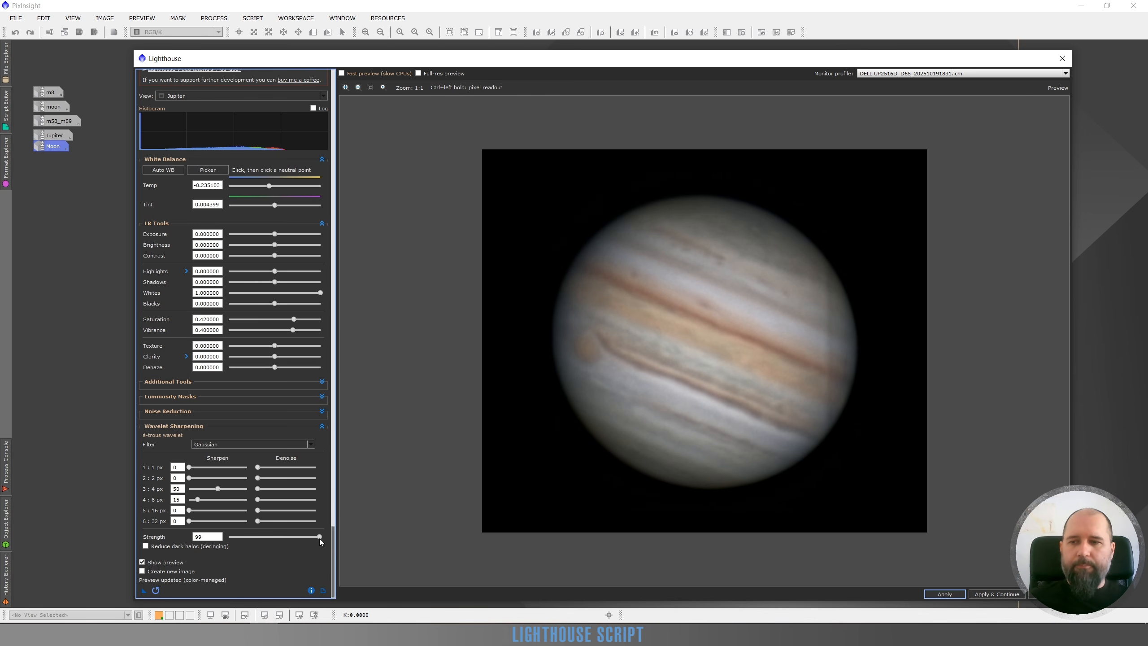
Reduce the wavelet sharpening Strength to 66 and raise Sharpen on the 4 px layer to 78.
left_click_drag(319, 539, 285, 539)
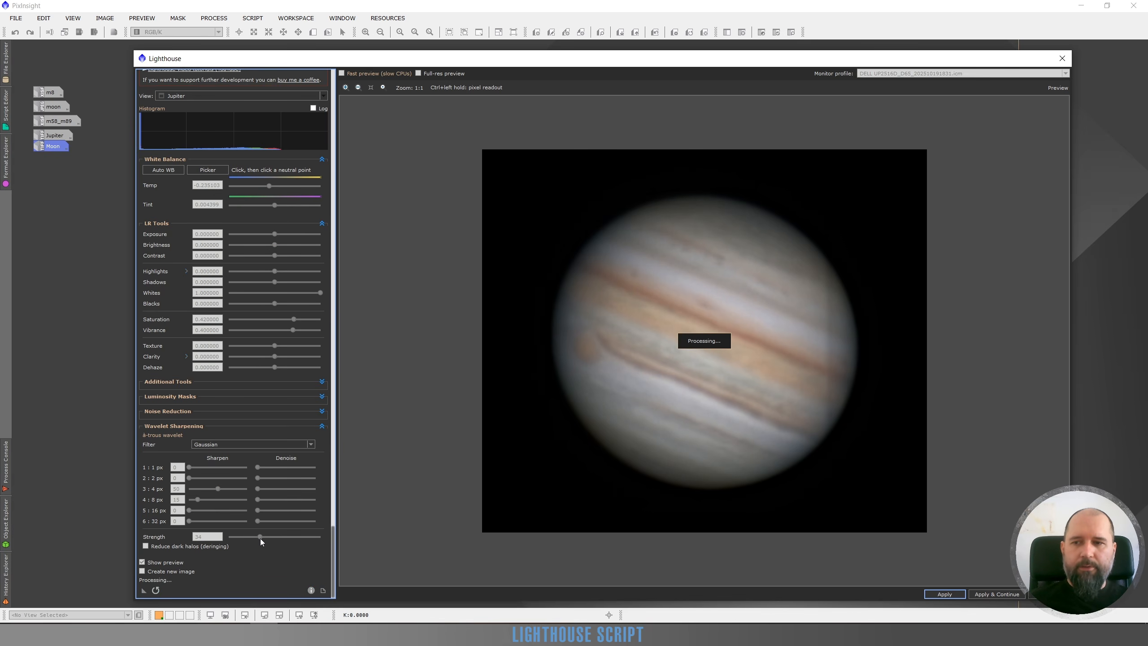
left_click_drag(294, 540, 312, 539)
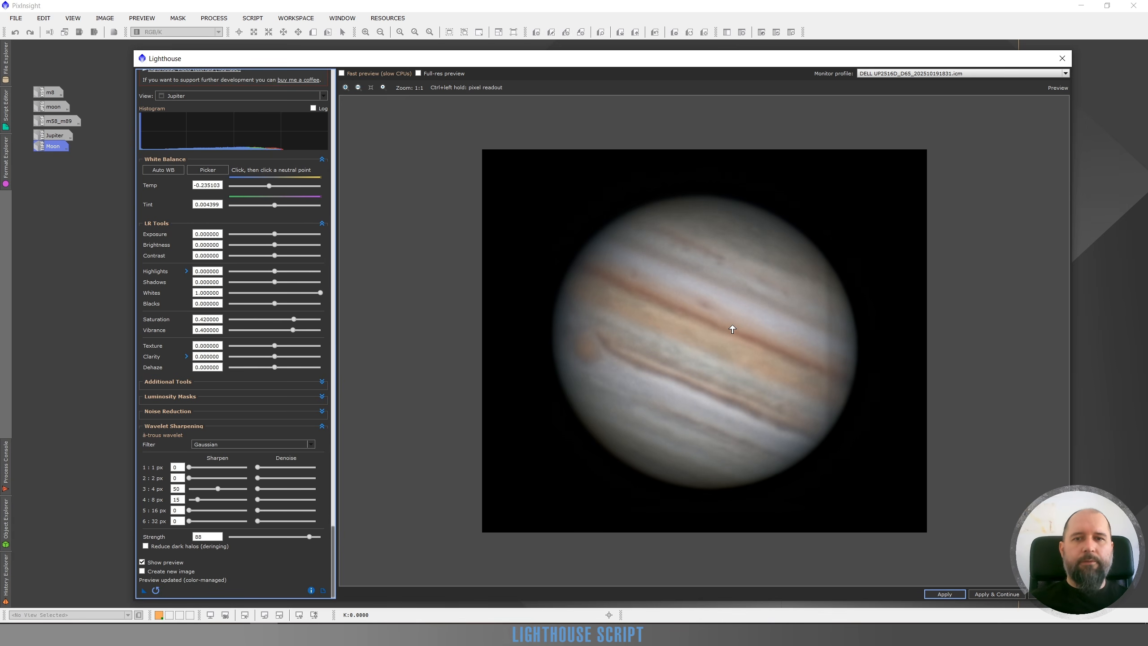
scroll(733, 330, "up", 1)
scroll(732, 329, "down", 1)
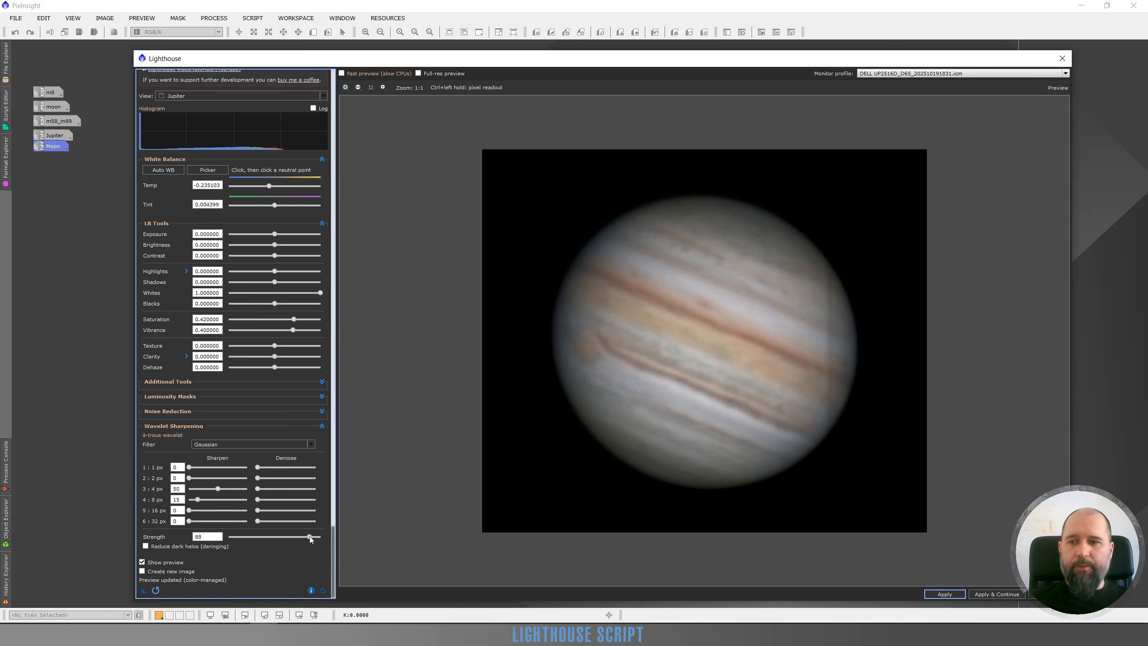
left_click_drag(309, 537, 288, 534)
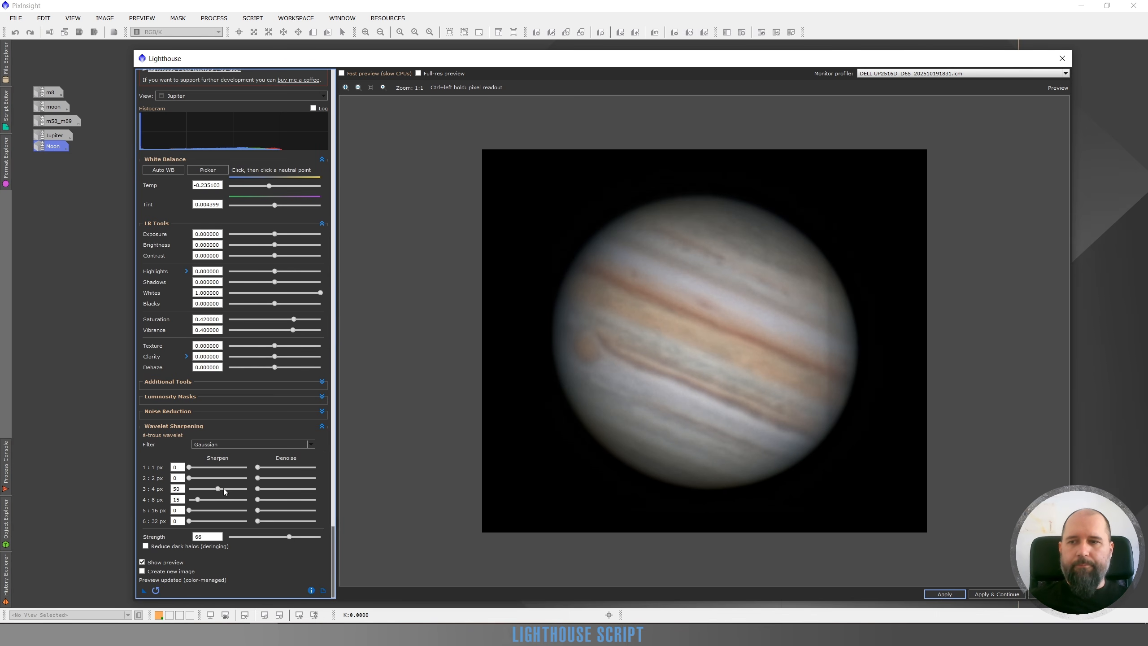
left_click(224, 488)
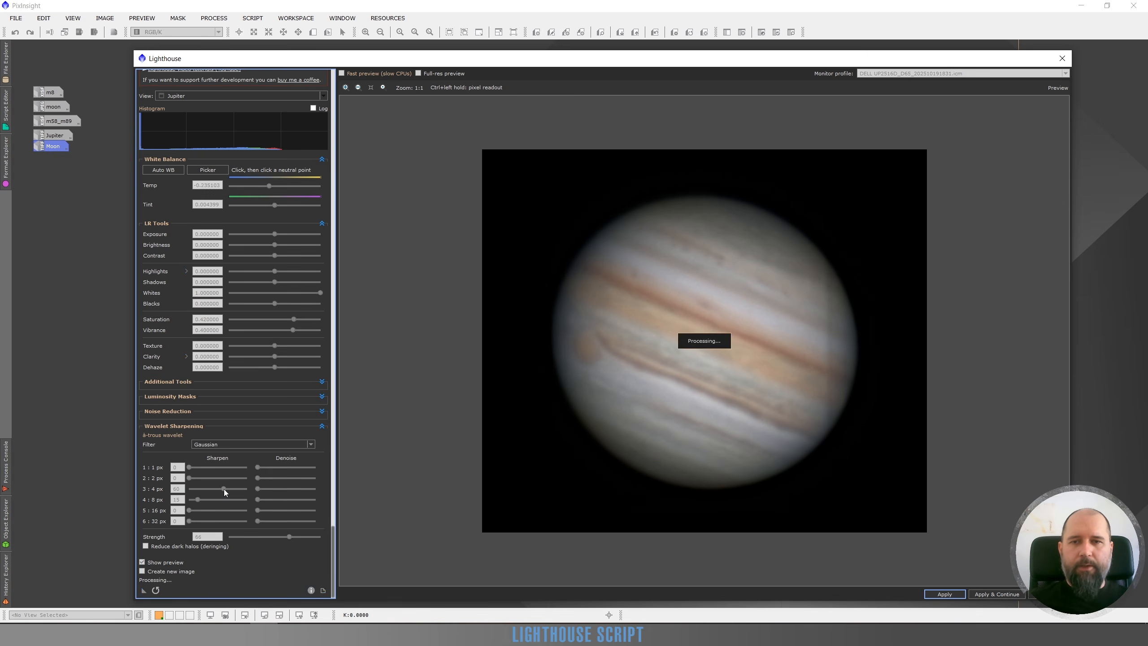
left_click_drag(225, 492, 235, 492)
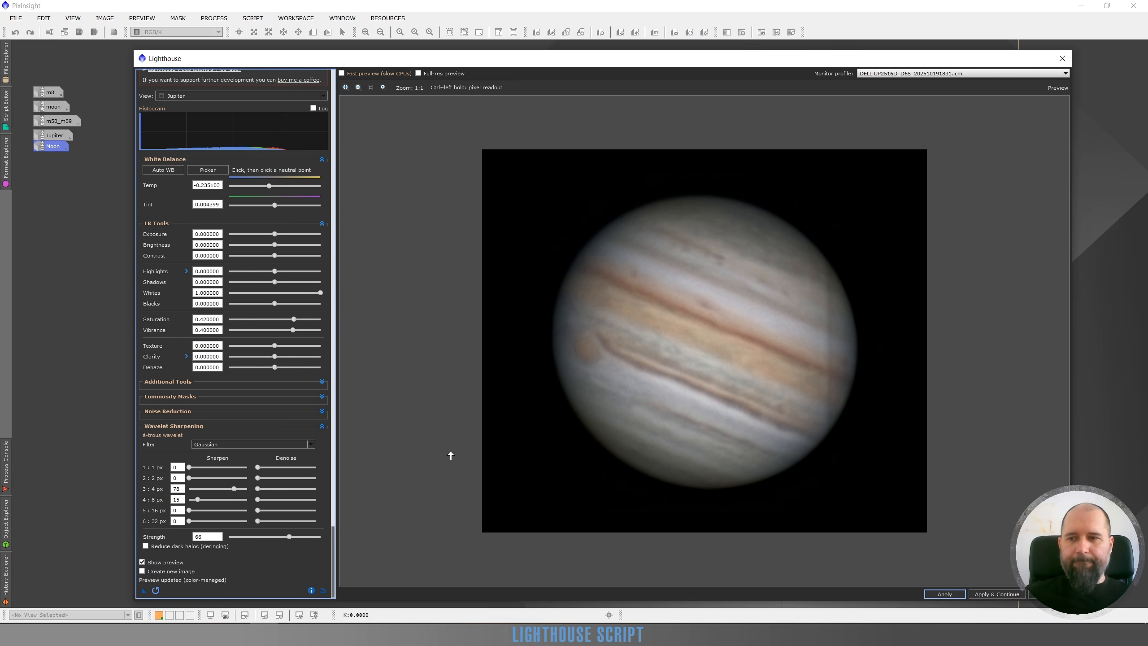
Compare the processed Jupiter with the original by switching the preview off and on several times.
left_click(141, 563)
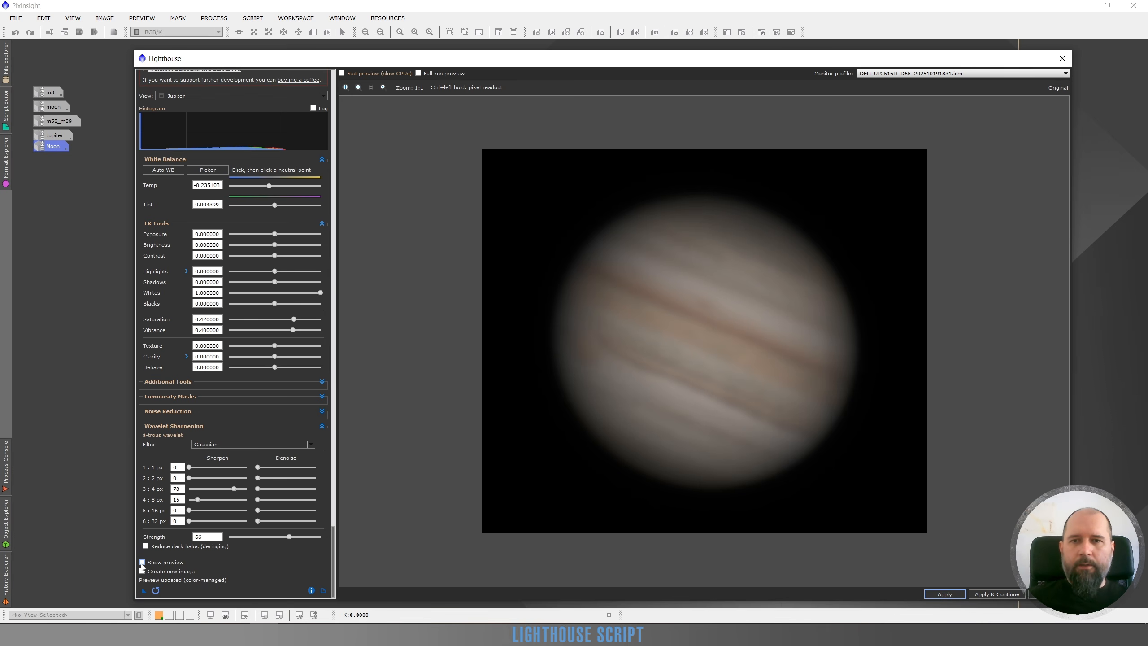
left_click(142, 563)
left_click(141, 563)
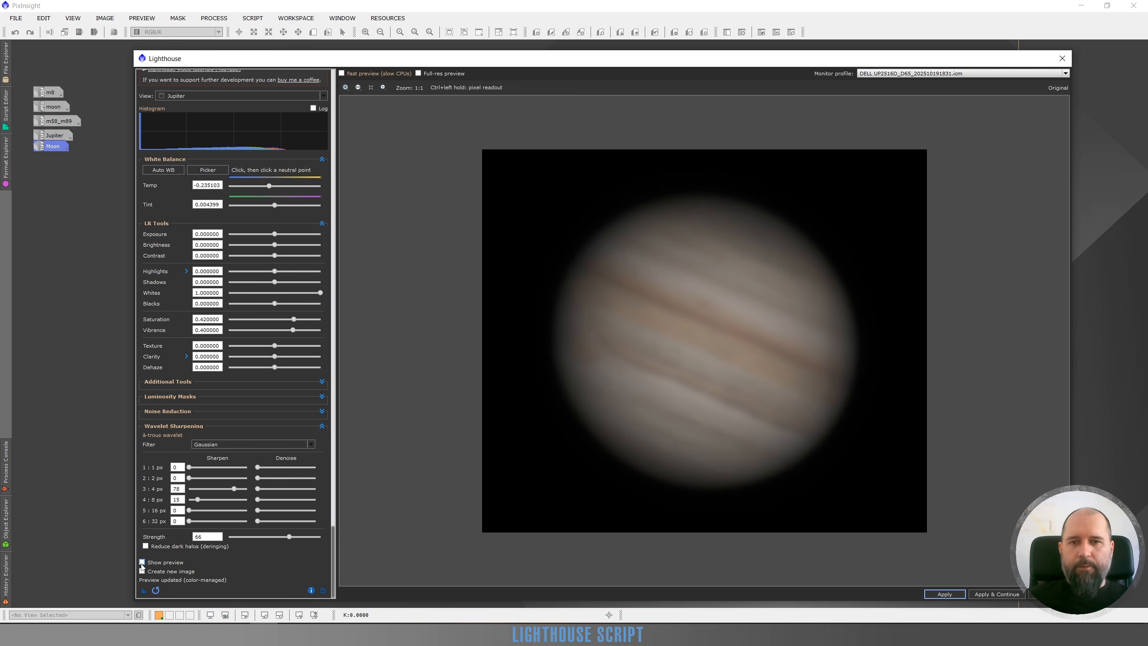
left_click(141, 563)
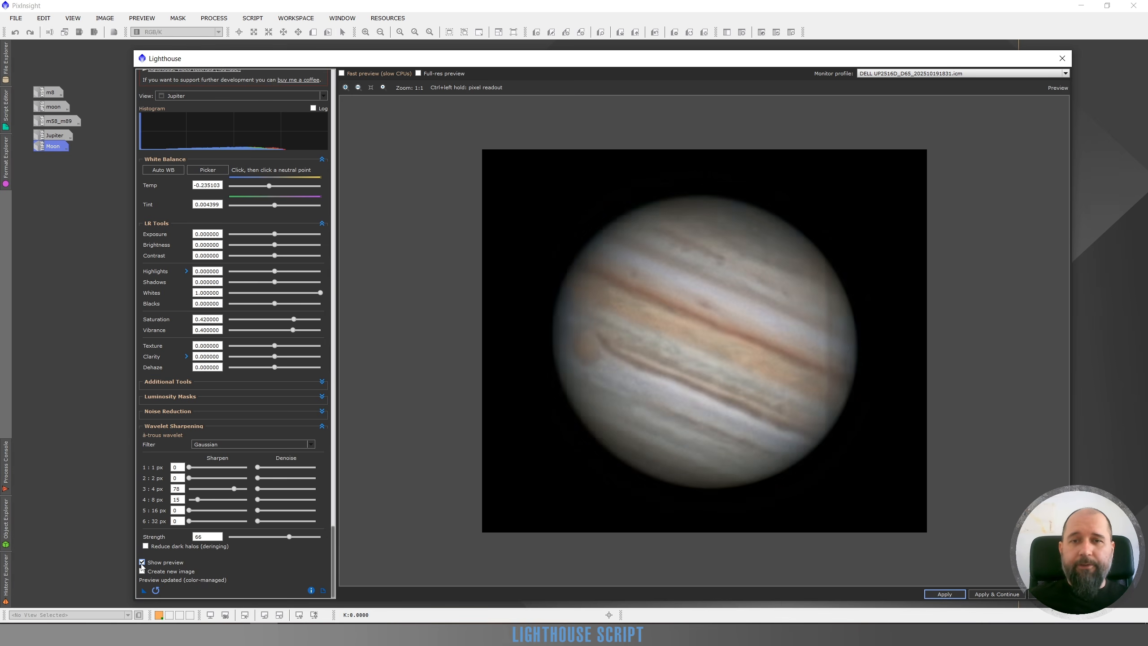
left_click(142, 563)
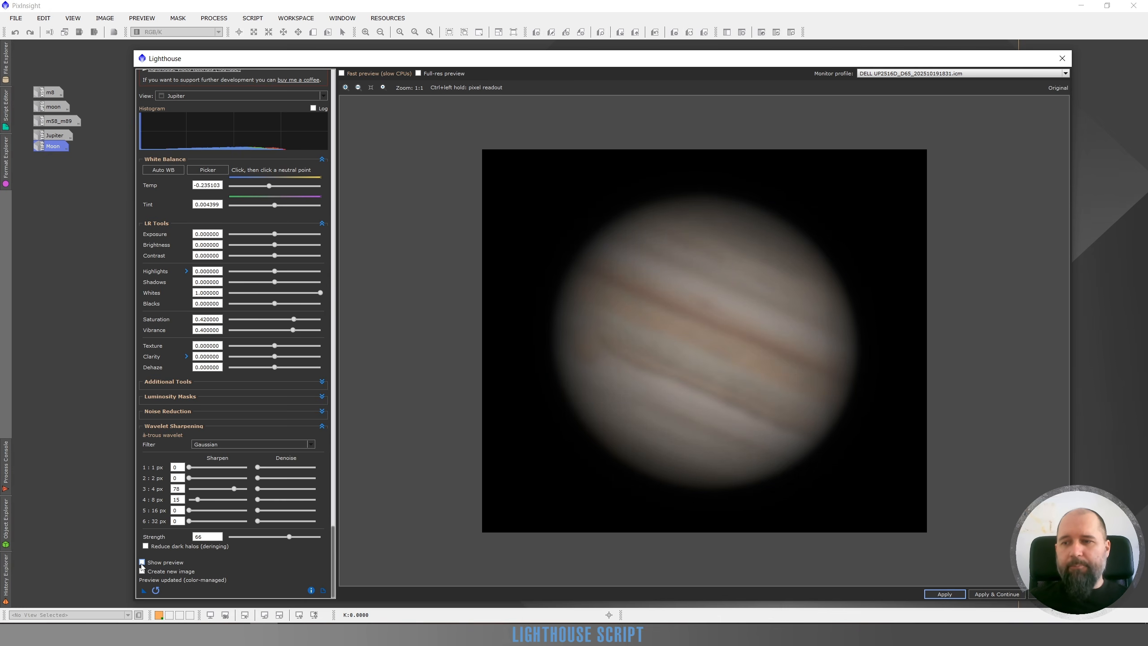
left_click(142, 563)
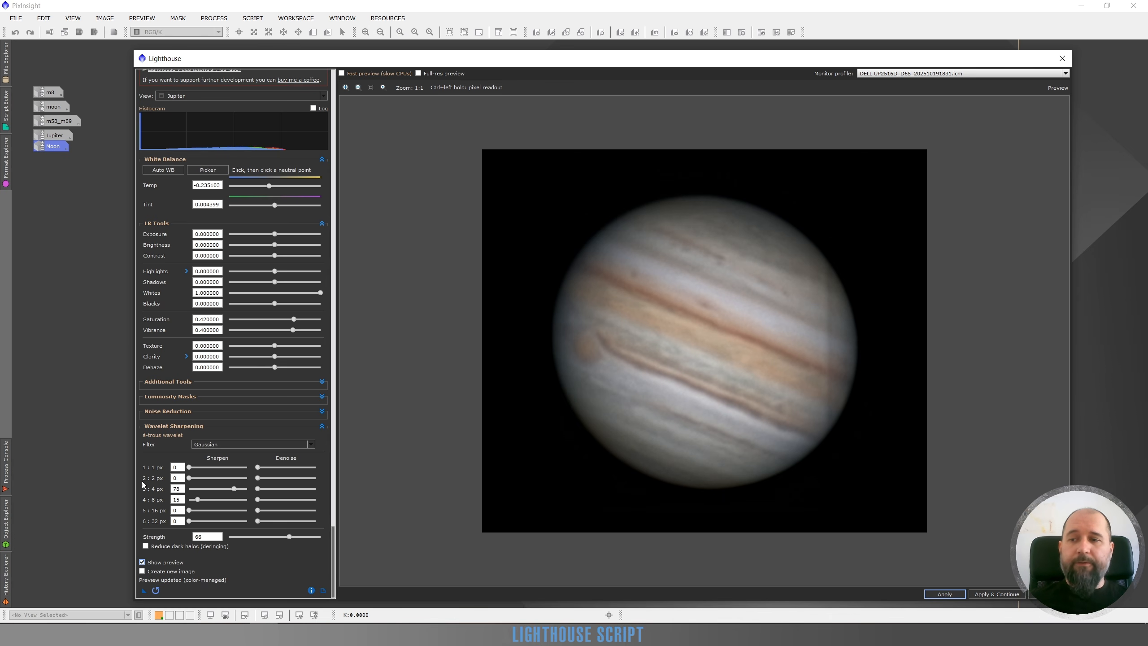
left_click(142, 561)
left_click(142, 562)
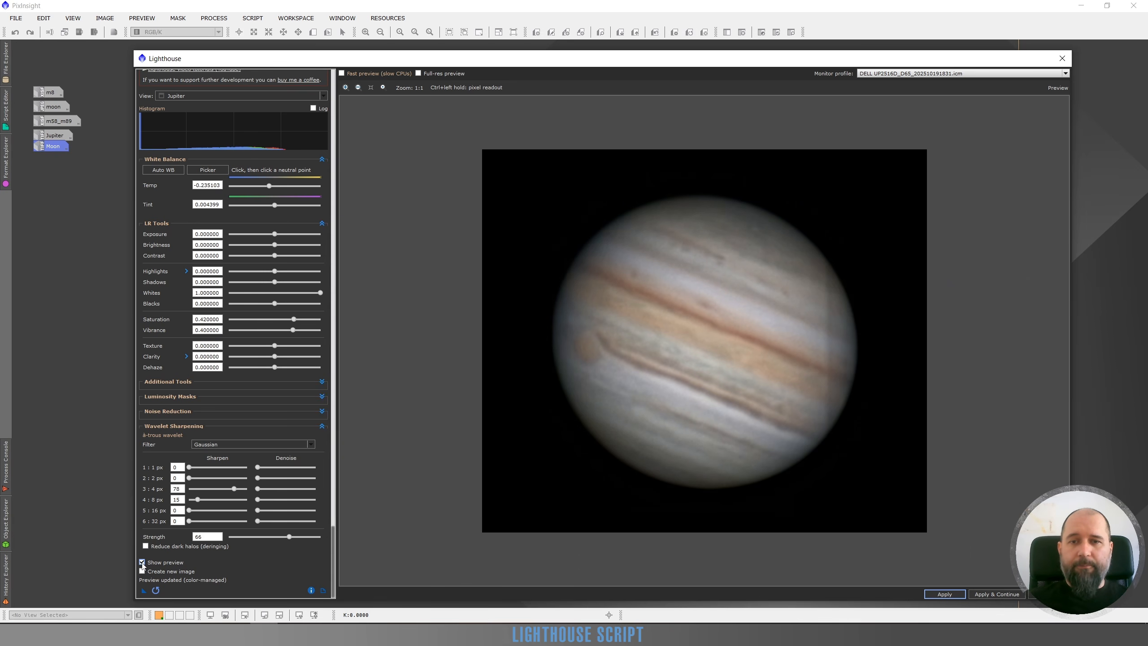
Apply Denoise to the 4 px wavelet layer at slightly over a quarter of its range, checking Jupiter's cloud bands at 3:1 zoom.
scroll(653, 321, "up", 1)
scroll(653, 321, "up", 1)
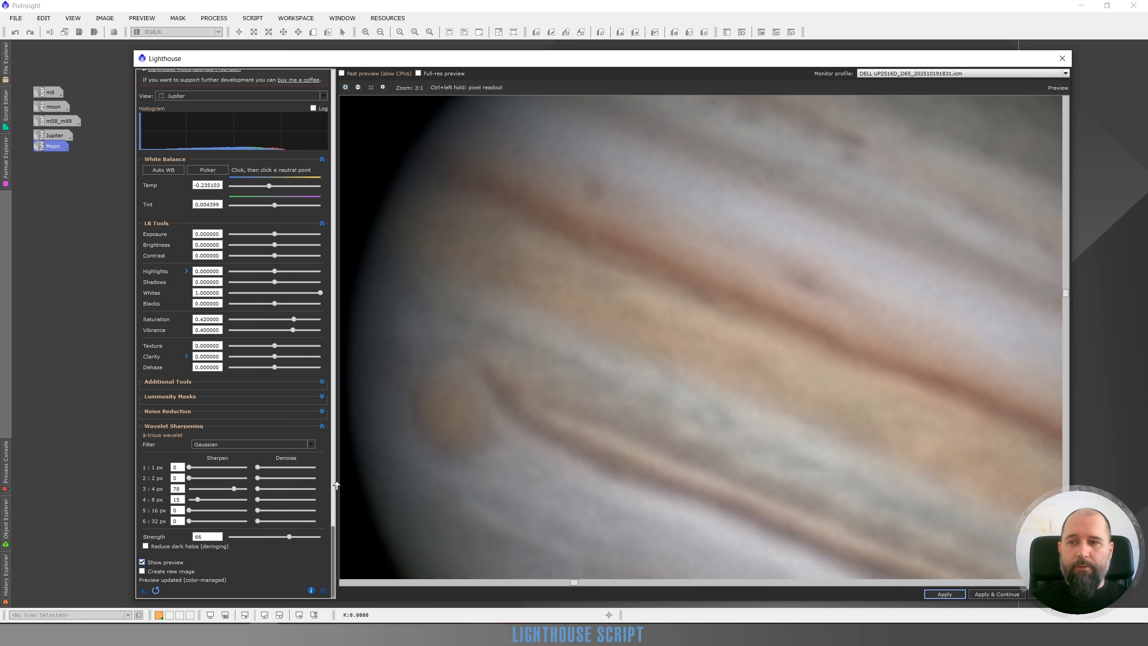
left_click(284, 488)
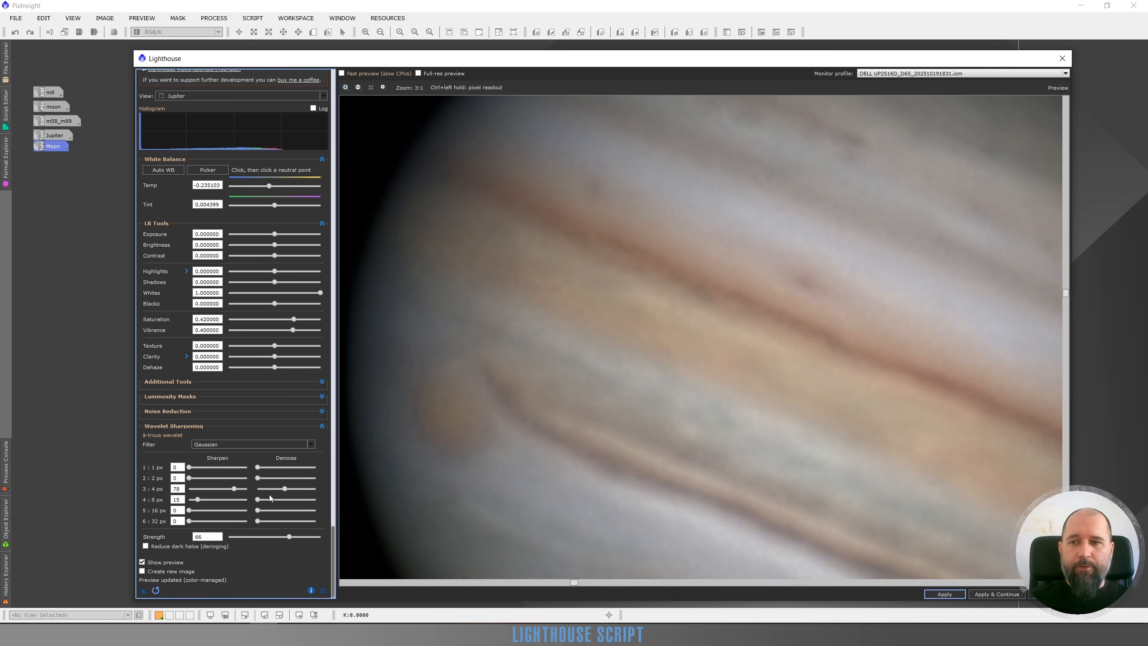
left_click(275, 490)
left_click(273, 490)
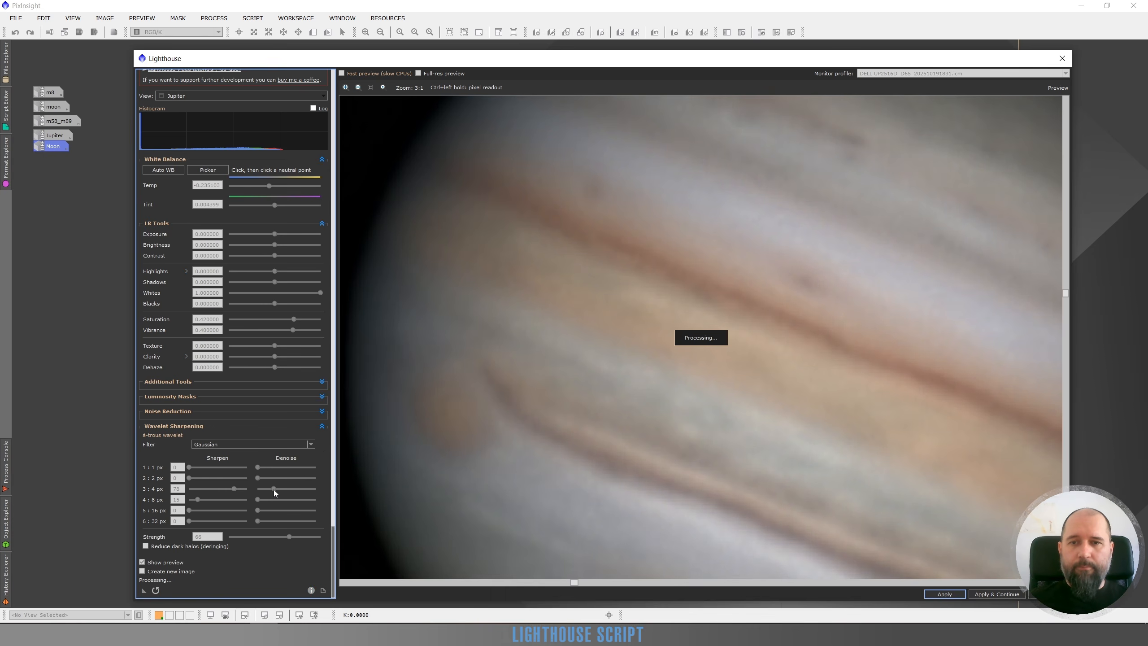
left_click_drag(272, 489, 274, 489)
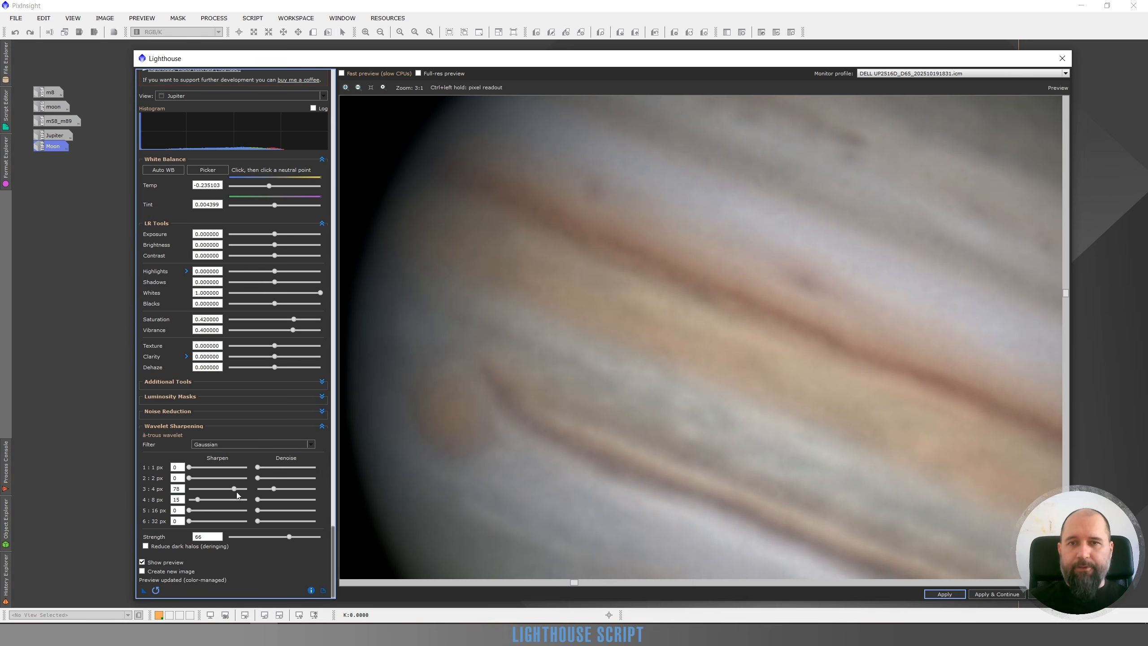
Raise the wavelet sharpening Strength to 95 and compare the whole planet with the original image.
scroll(694, 424, "down", 3)
scroll(684, 368, "up", 3)
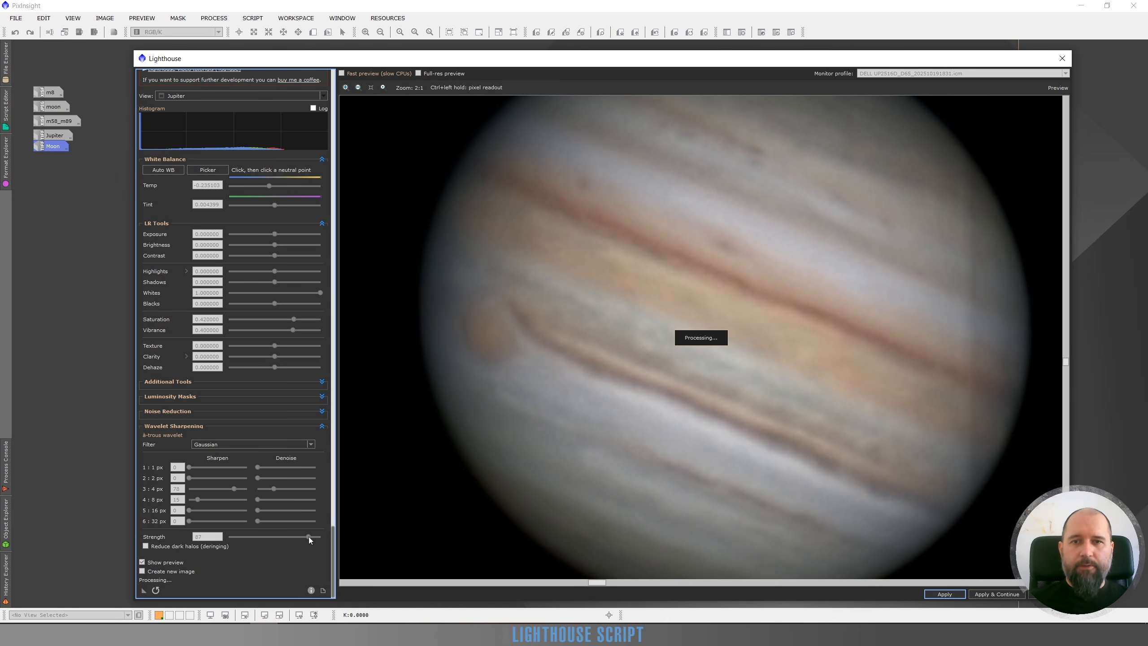
left_click_drag(312, 537, 320, 537)
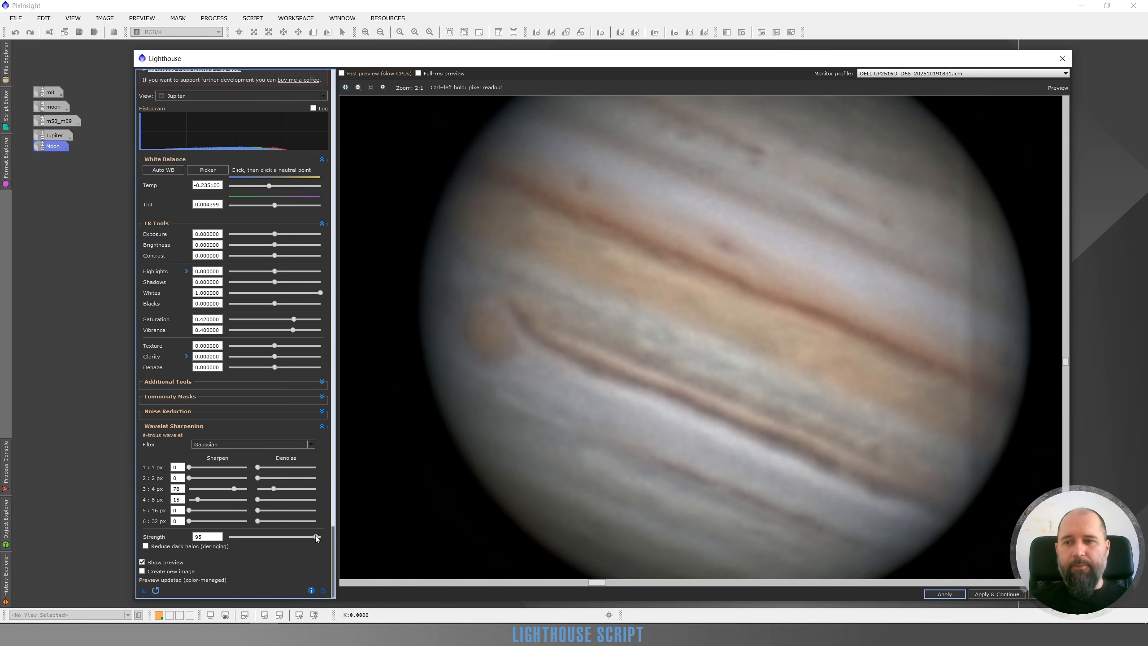
scroll(834, 281, "down", 1)
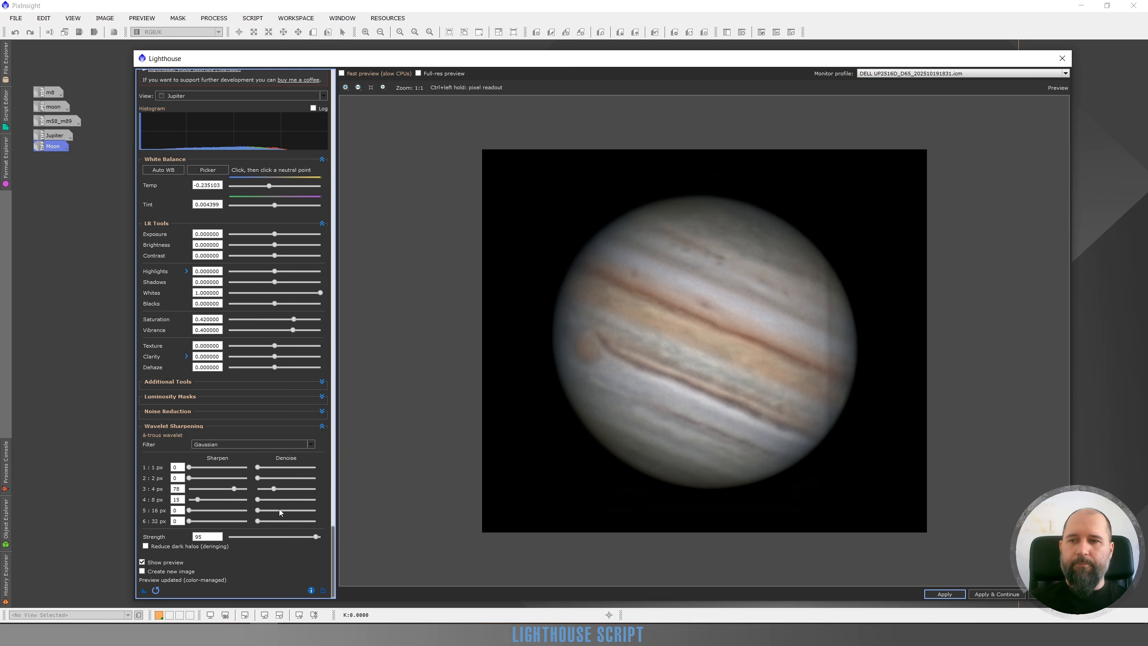
left_click(141, 562)
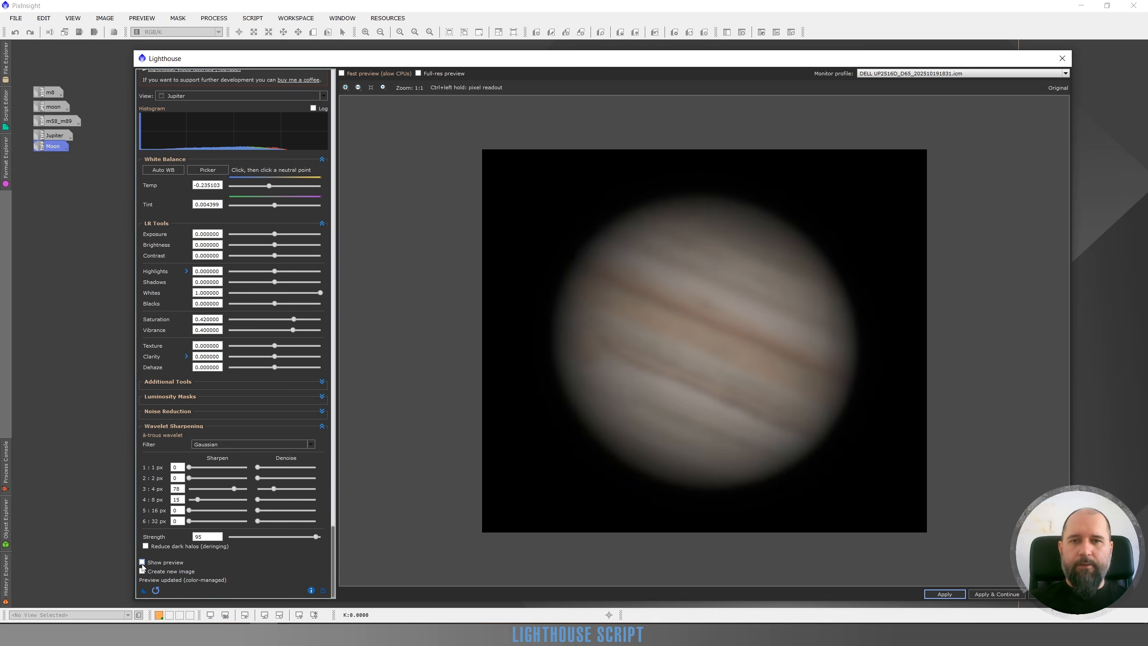
left_click(142, 562)
left_click(142, 563)
left_click(142, 563)
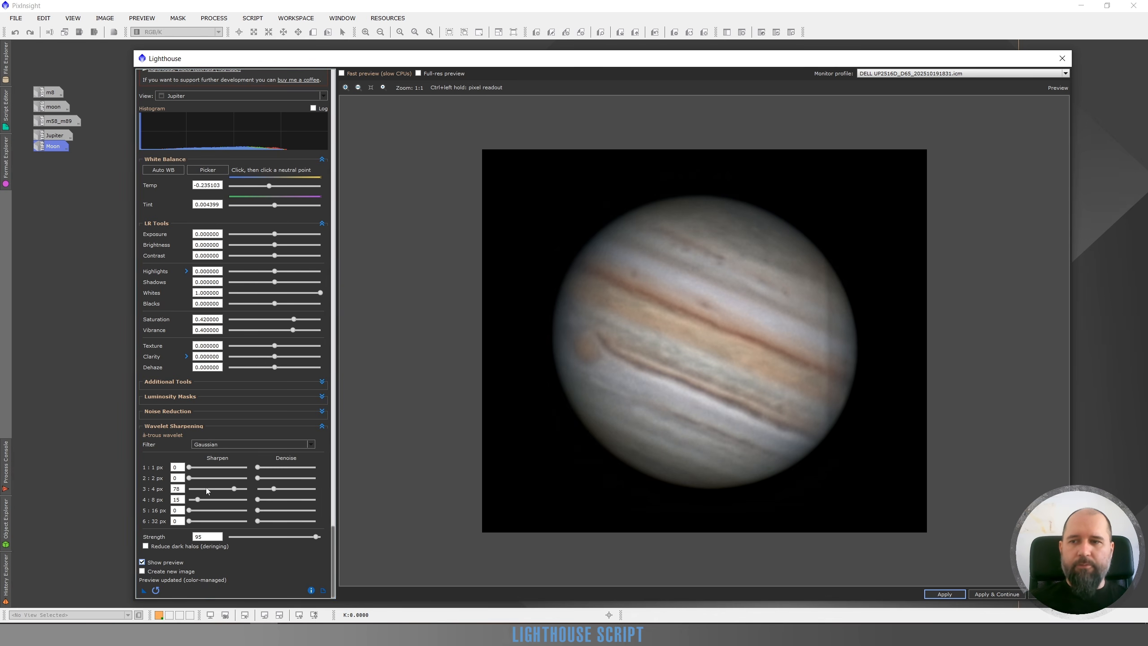
Try Sharpen values of 26 and 39 on the 2 px wavelet layer, and reset the layer to 0.
left_click(204, 478)
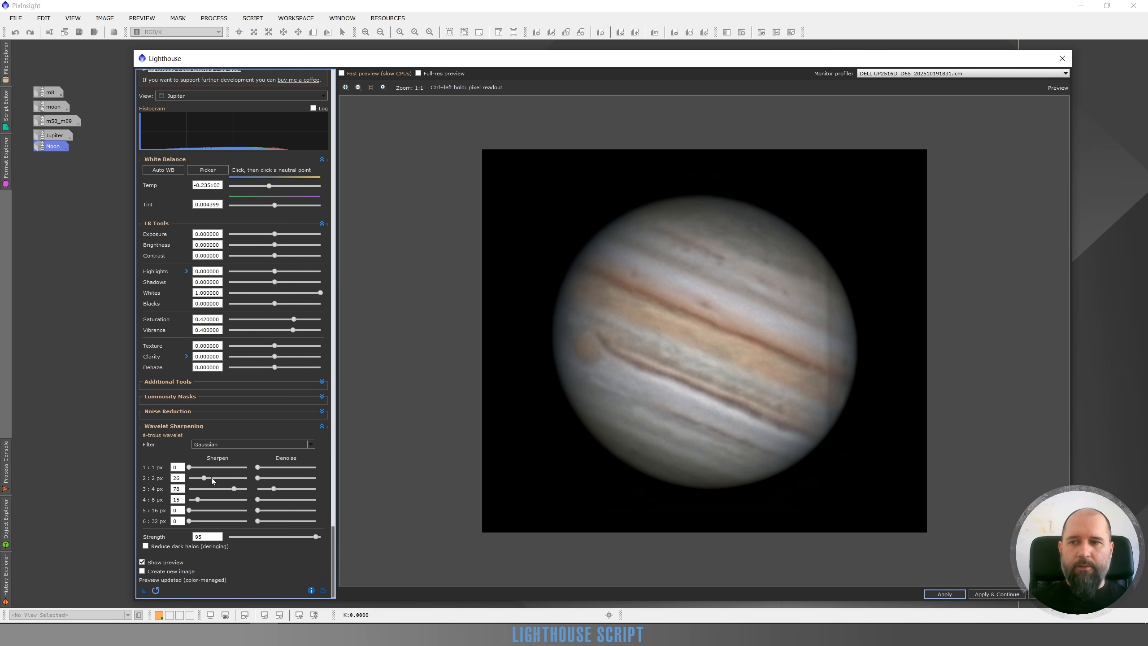
scroll(705, 298, "up", 2)
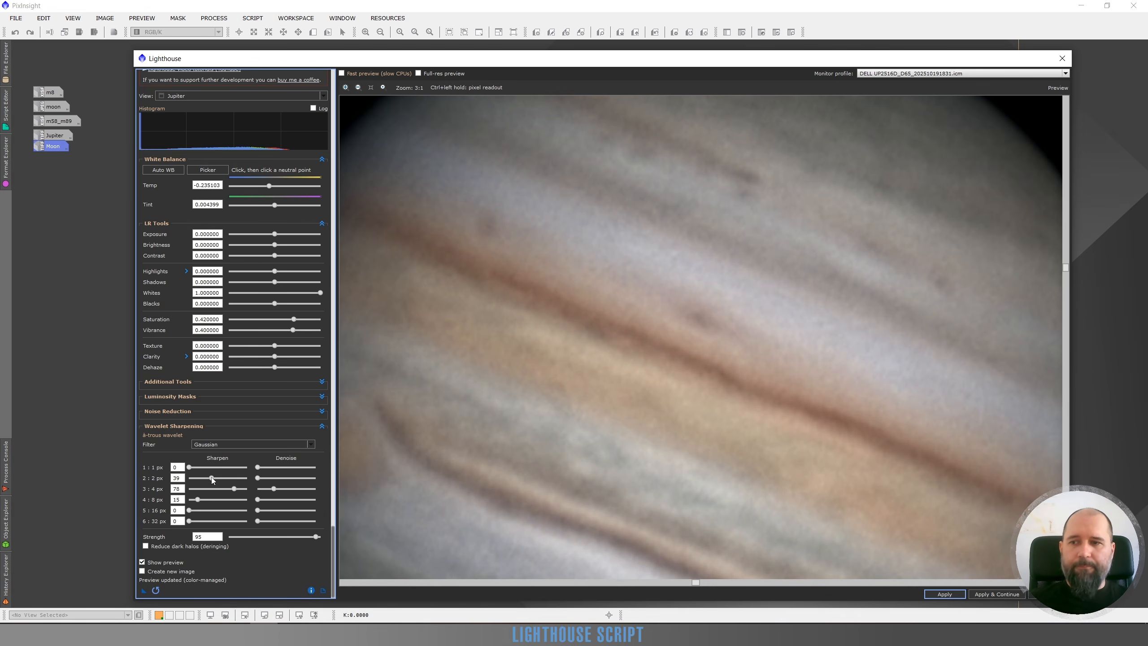
left_click_drag(211, 479, 188, 478)
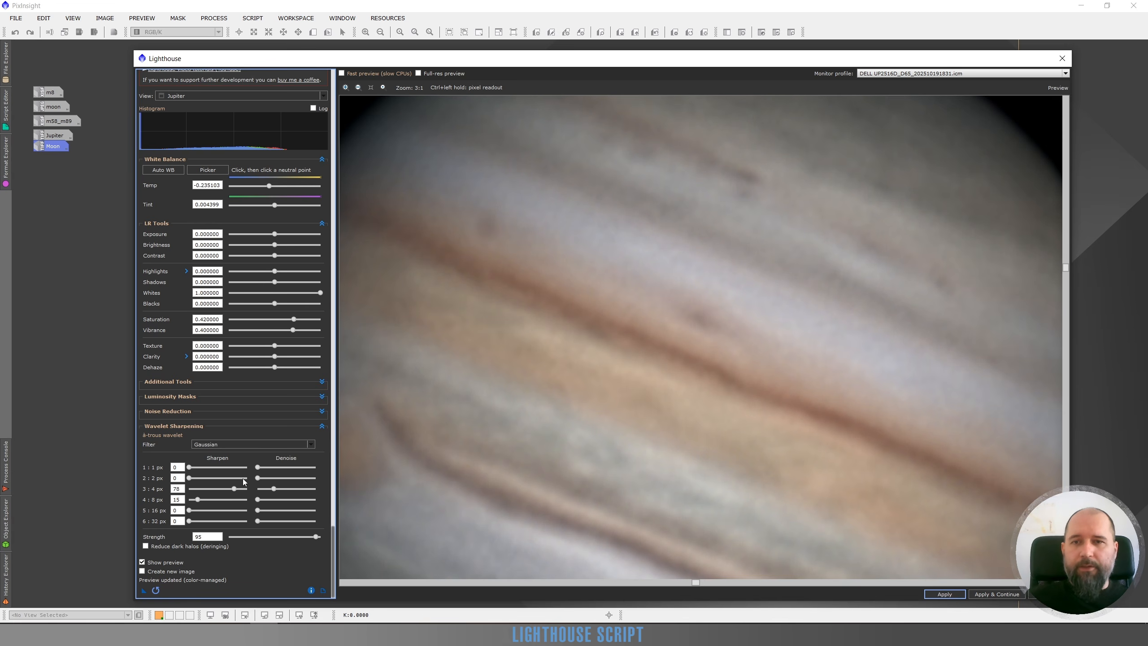
scroll(705, 358, "down", 2)
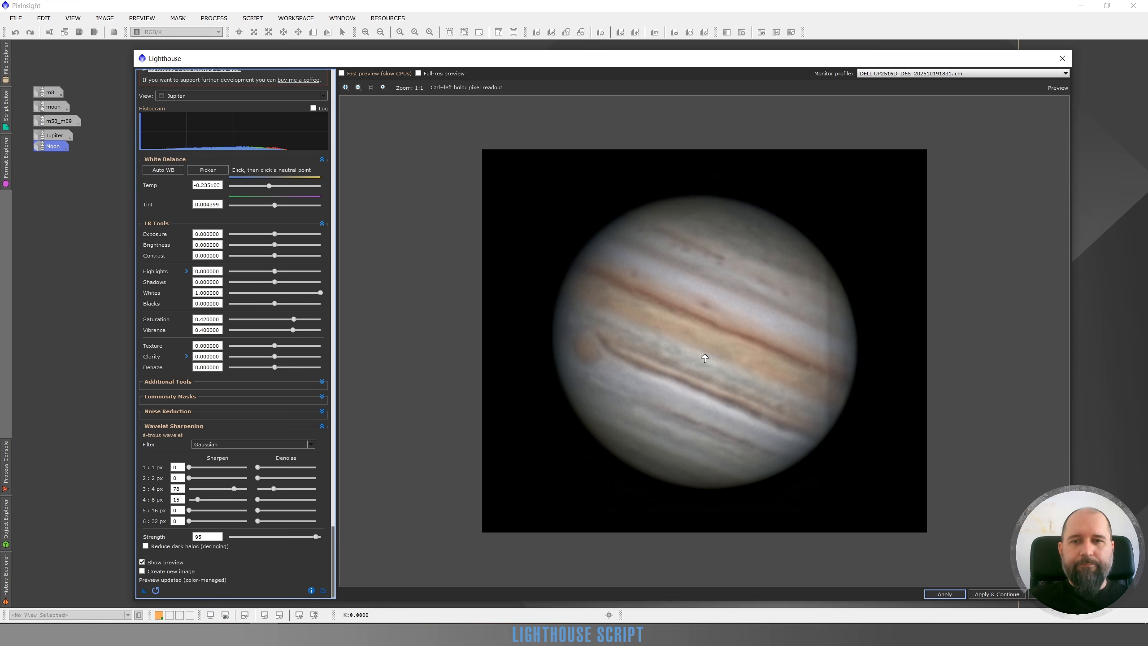
Increase Jupiter's Saturation to 0.60 and raise its Vibrance to a similar level.
left_click(302, 319)
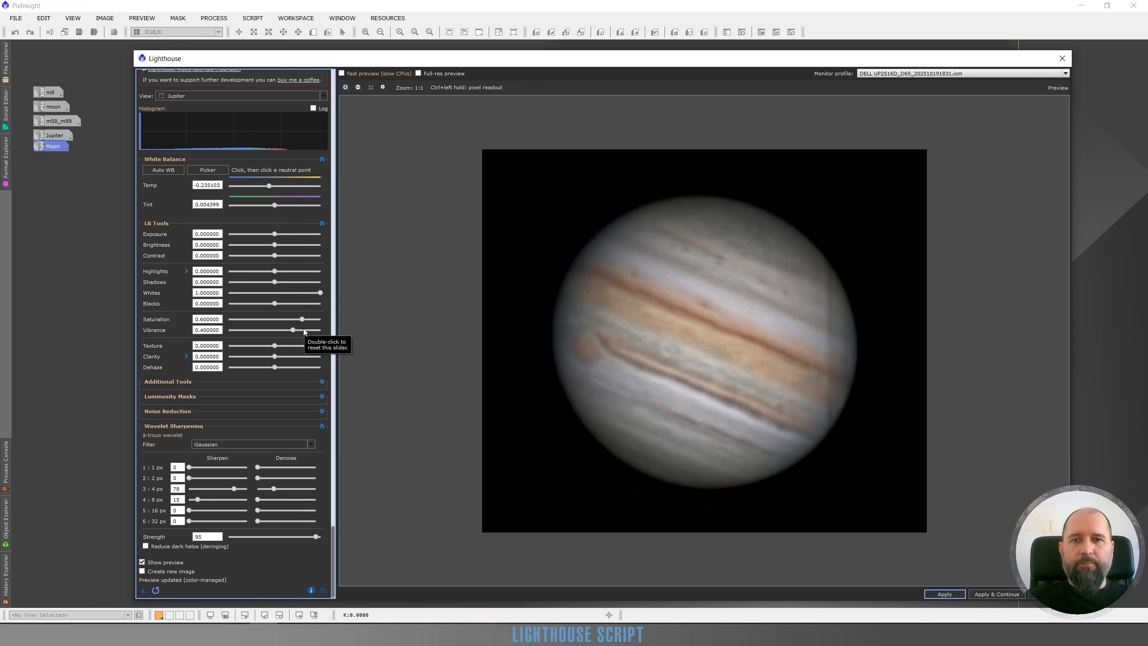
left_click(303, 329)
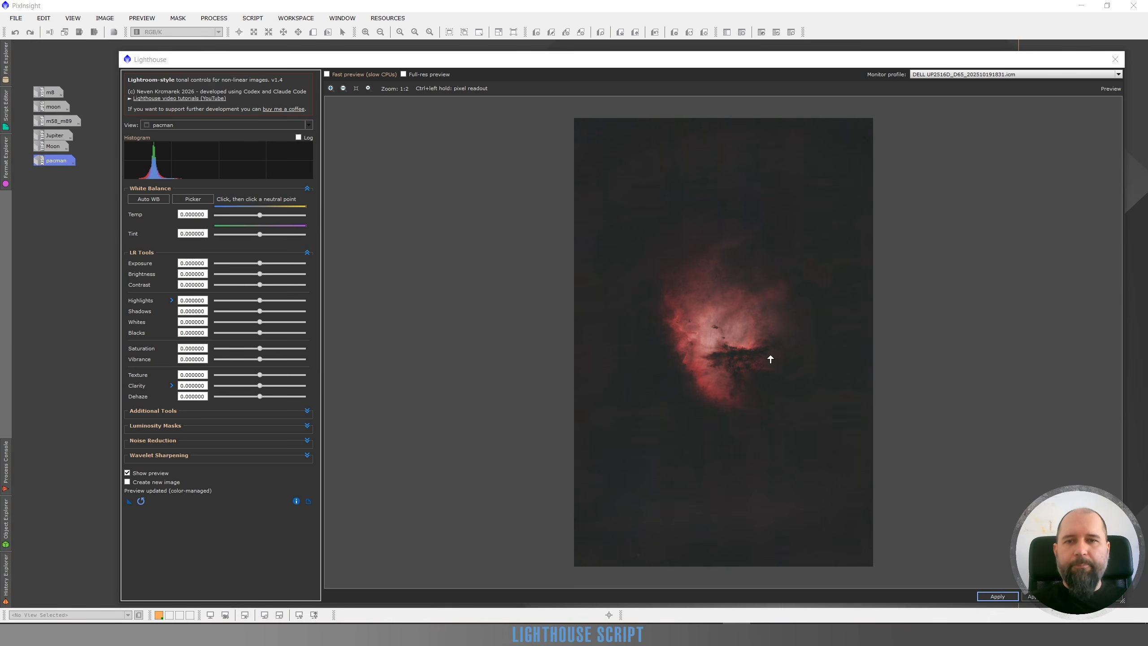
Set the wavelet sharpening filter to Gaussian for the pacman image, viewing the nebula's bright core at 4:1 zoom.
scroll(723, 328, "up", 1)
scroll(682, 339, "up", 1)
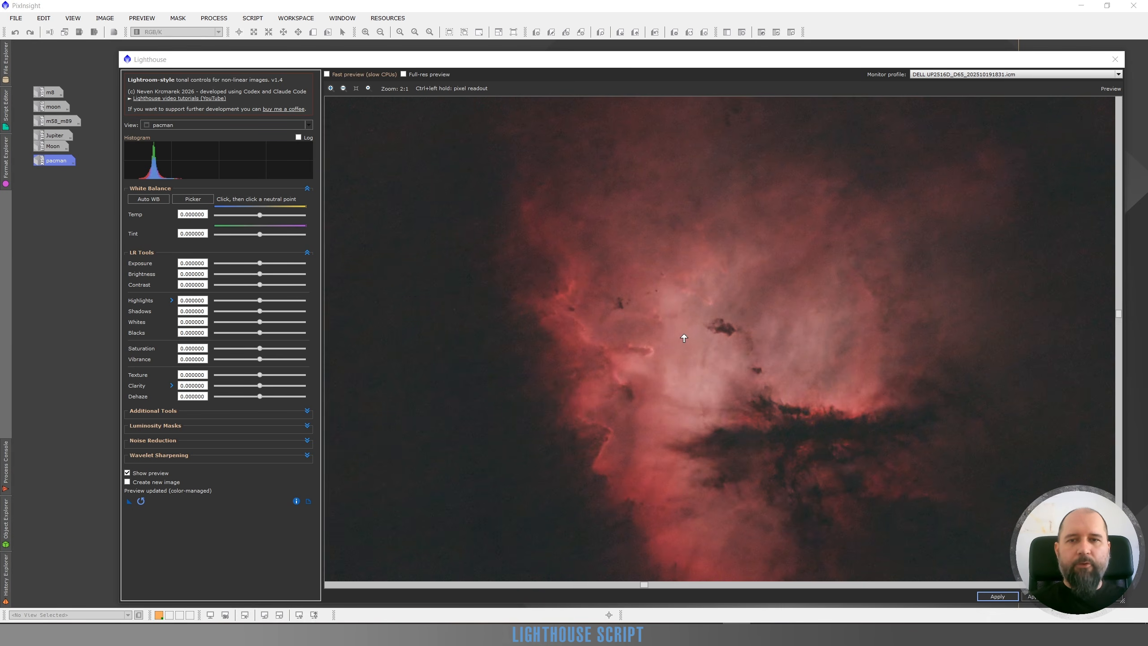
scroll(667, 307, "up", 1)
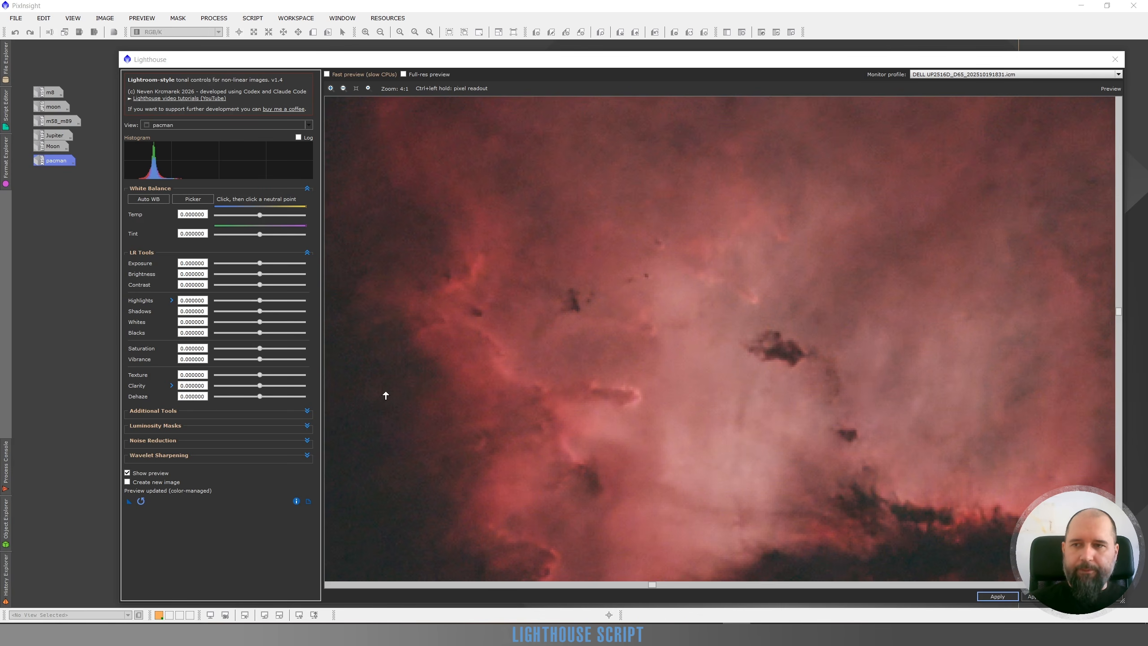
left_click(308, 455)
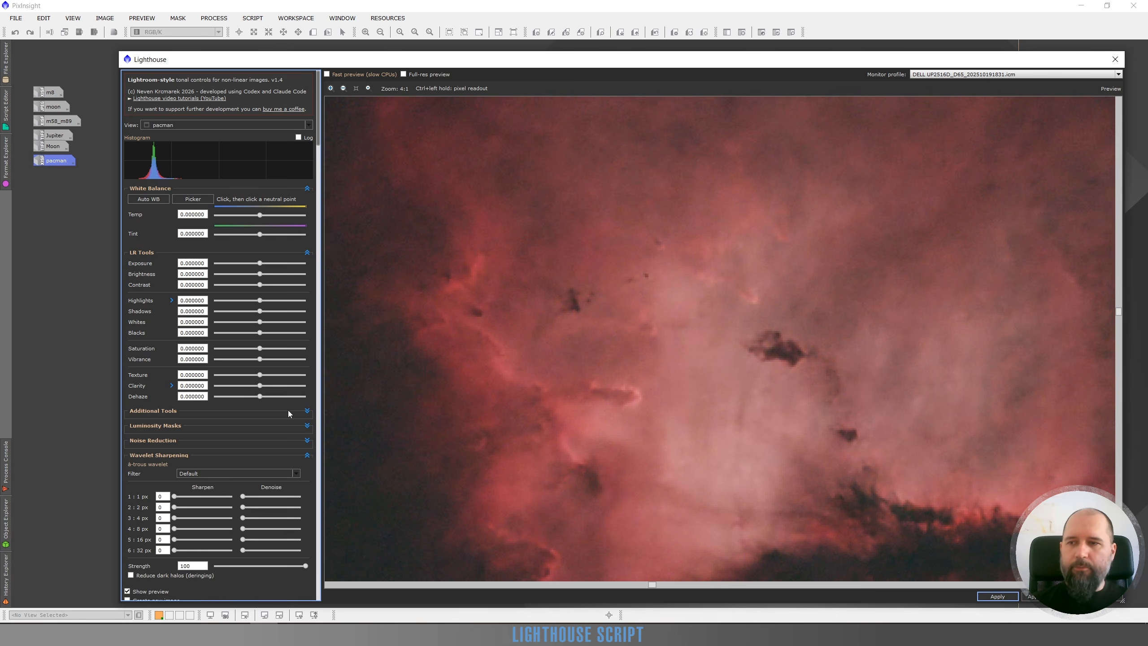
left_click(220, 475)
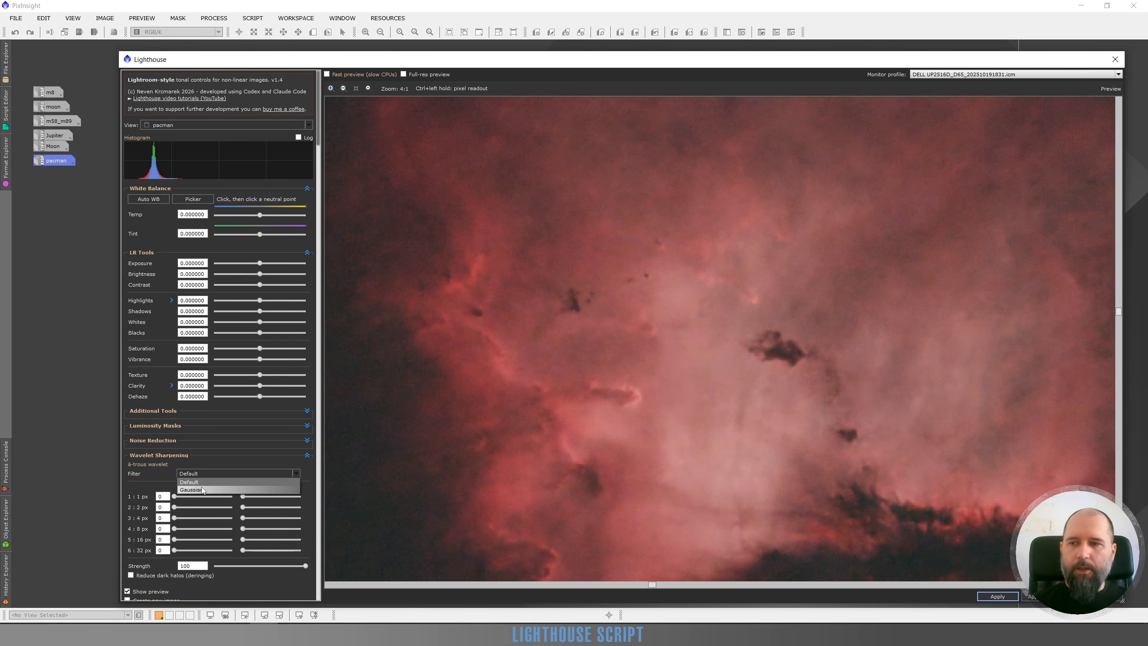
left_click(202, 486)
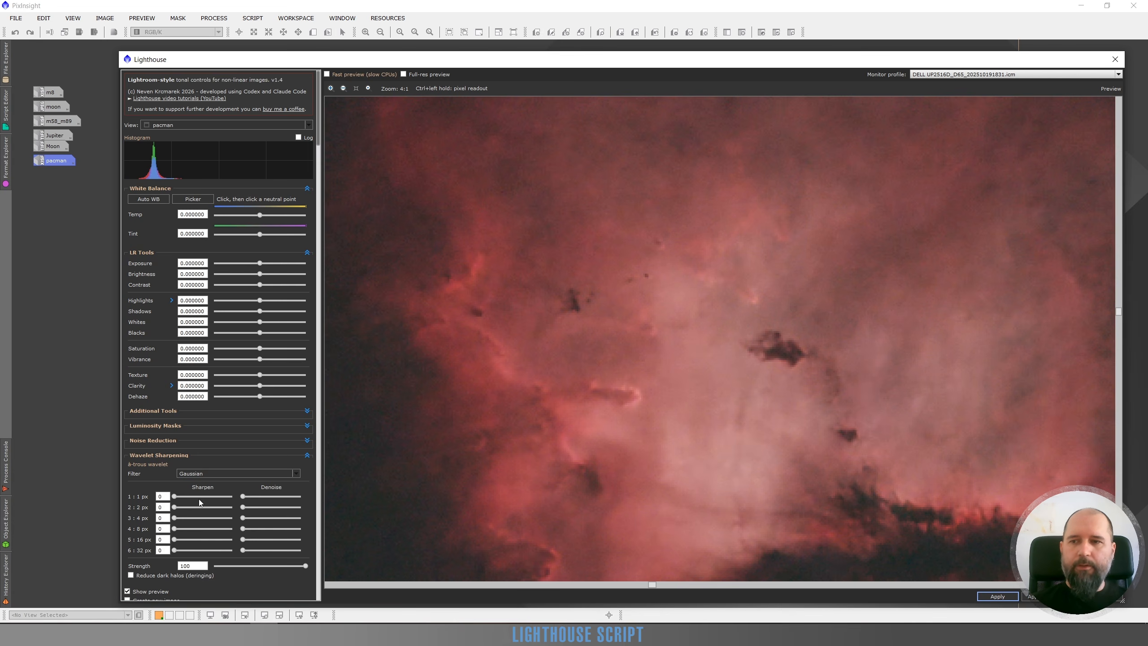
Set the 1 px wavelet layer's Sharpen to 12 and its Denoise to just over a third of its range, comparing with the original.
left_click(192, 496)
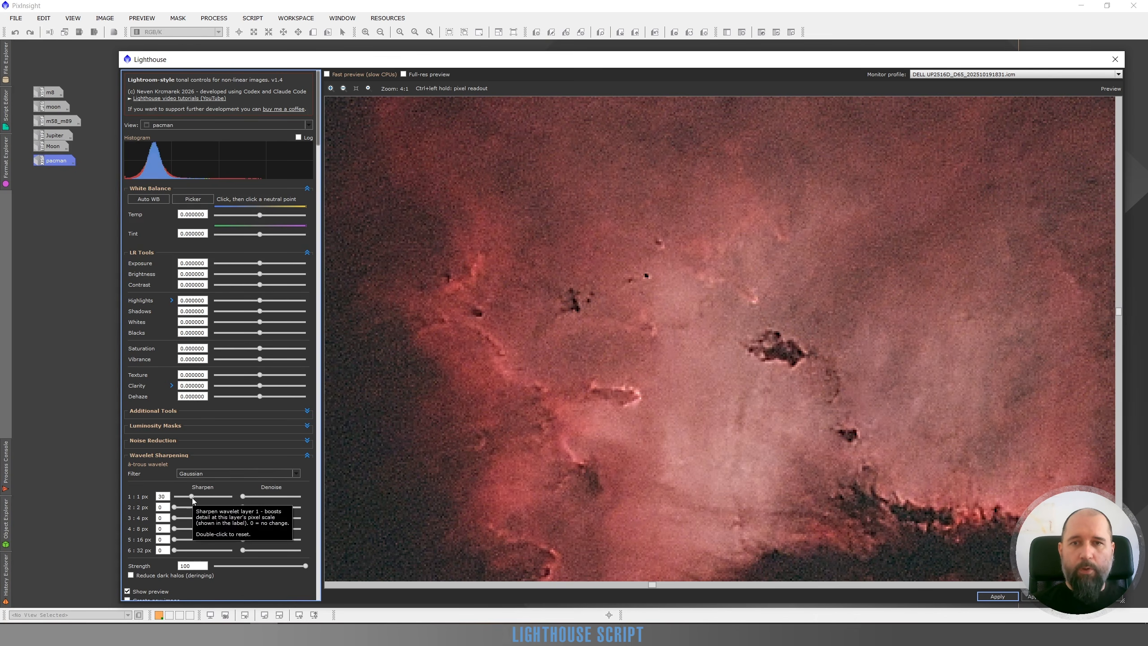
left_click_drag(186, 498, 179, 499)
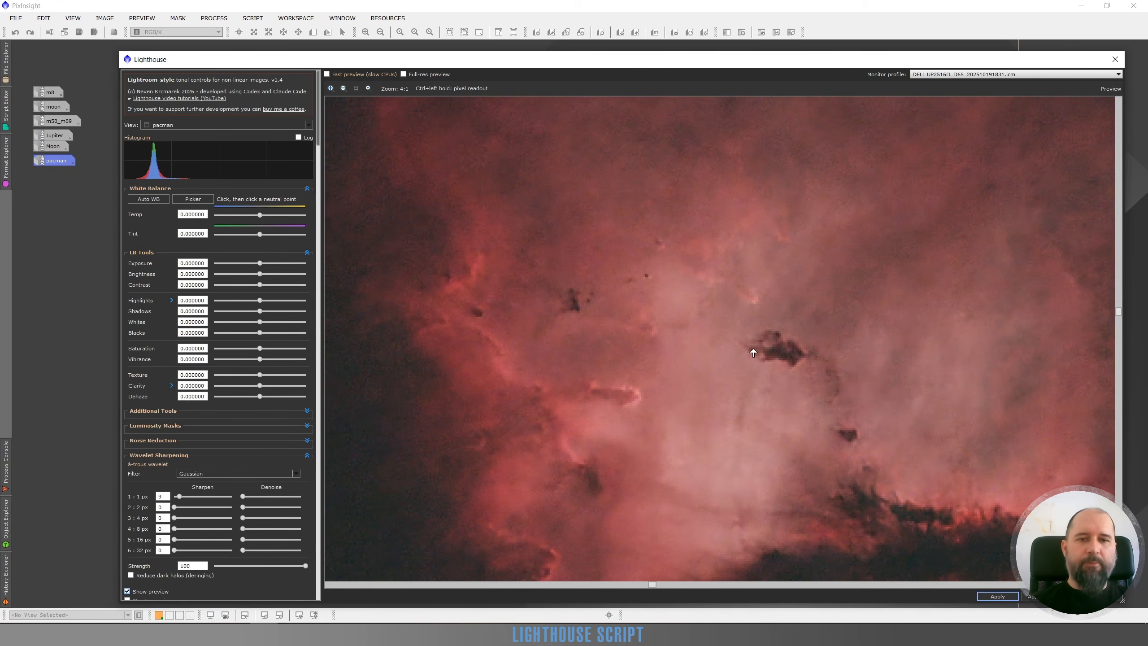
left_click(256, 496)
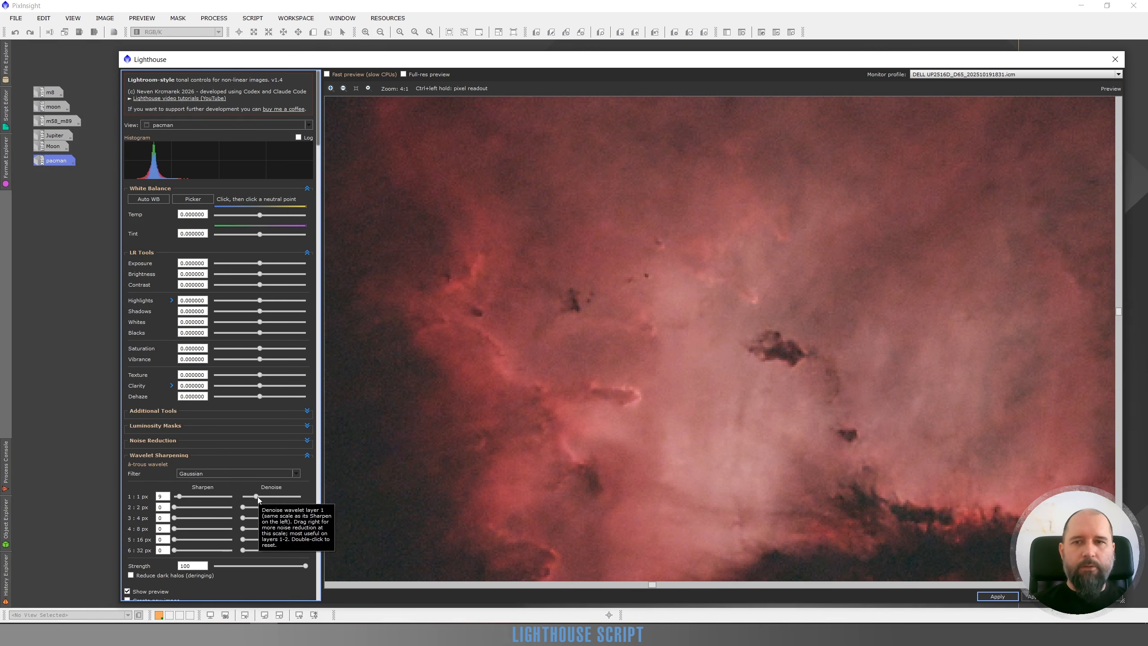
left_click_drag(258, 497, 265, 497)
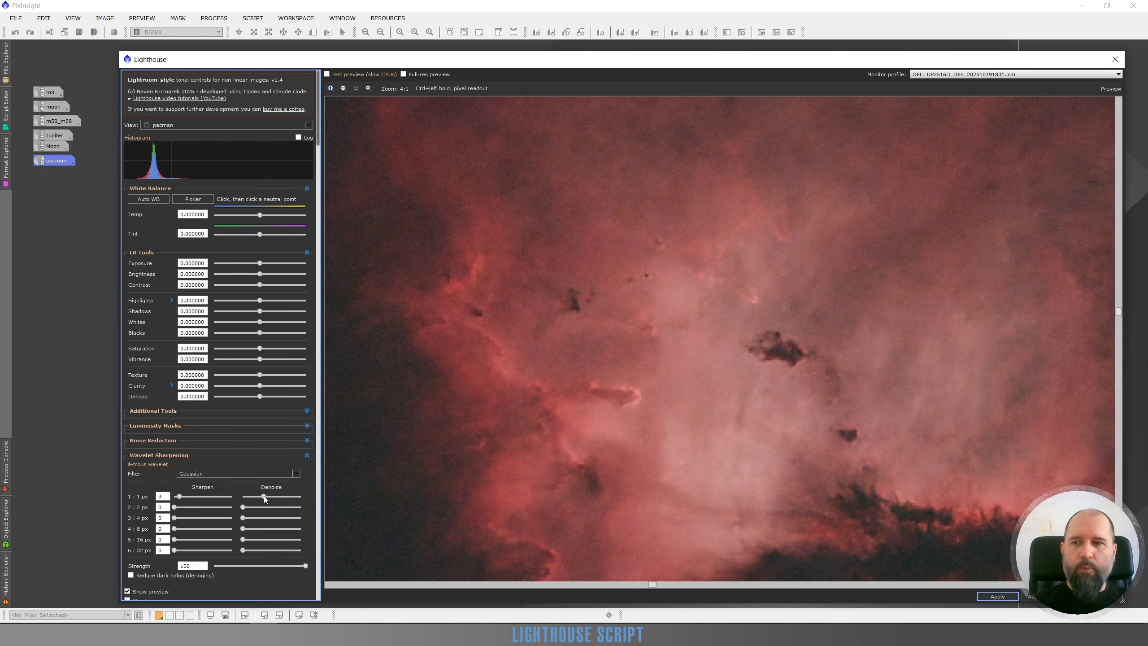
left_click(127, 591)
left_click(127, 591)
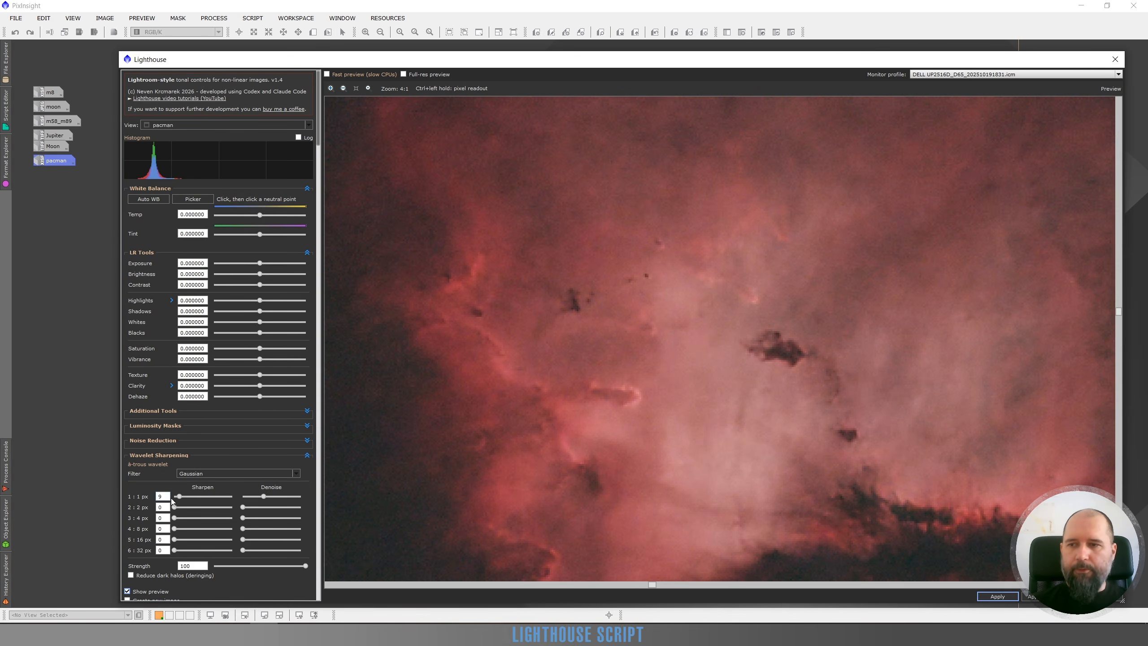
left_click_drag(180, 498, 182, 497)
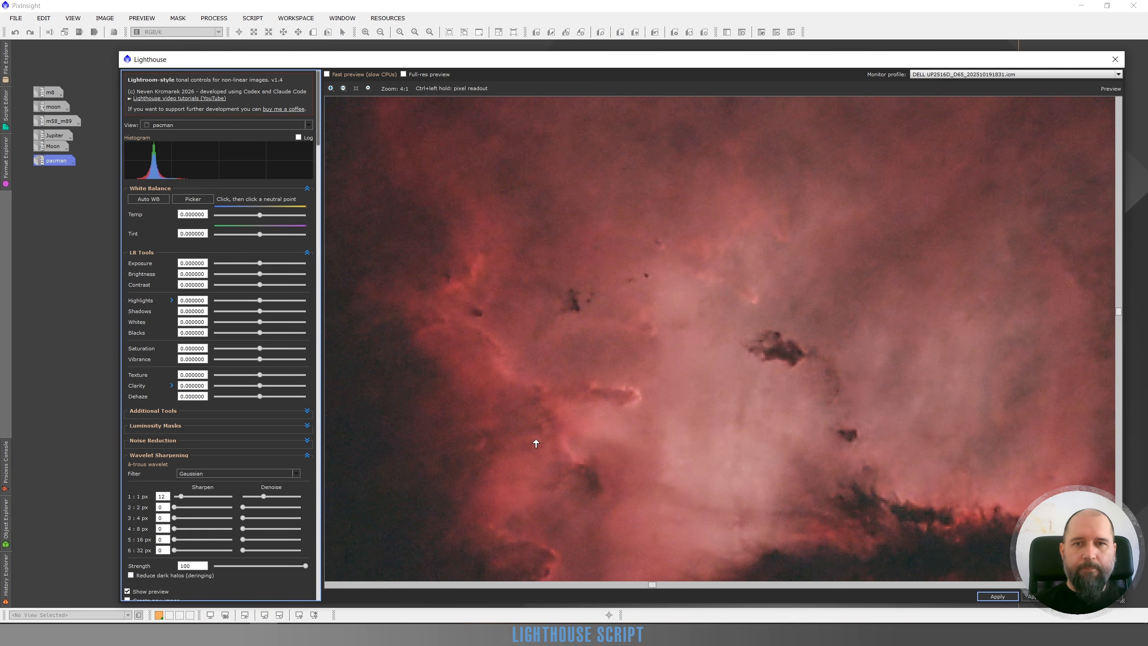
left_click(127, 592)
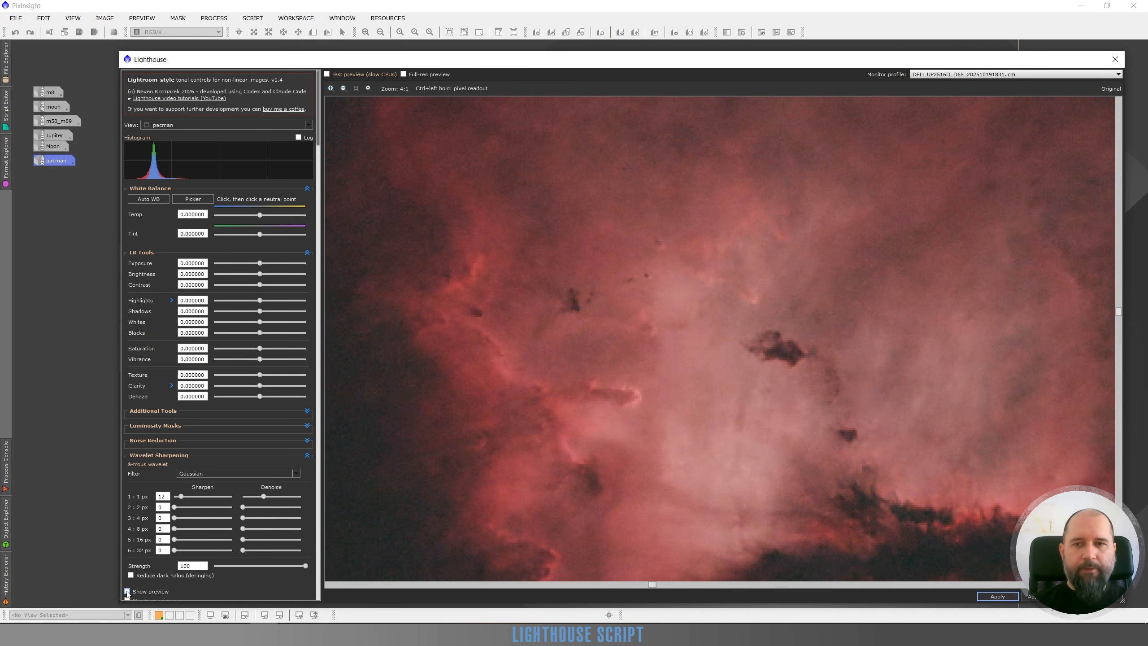
left_click(127, 592)
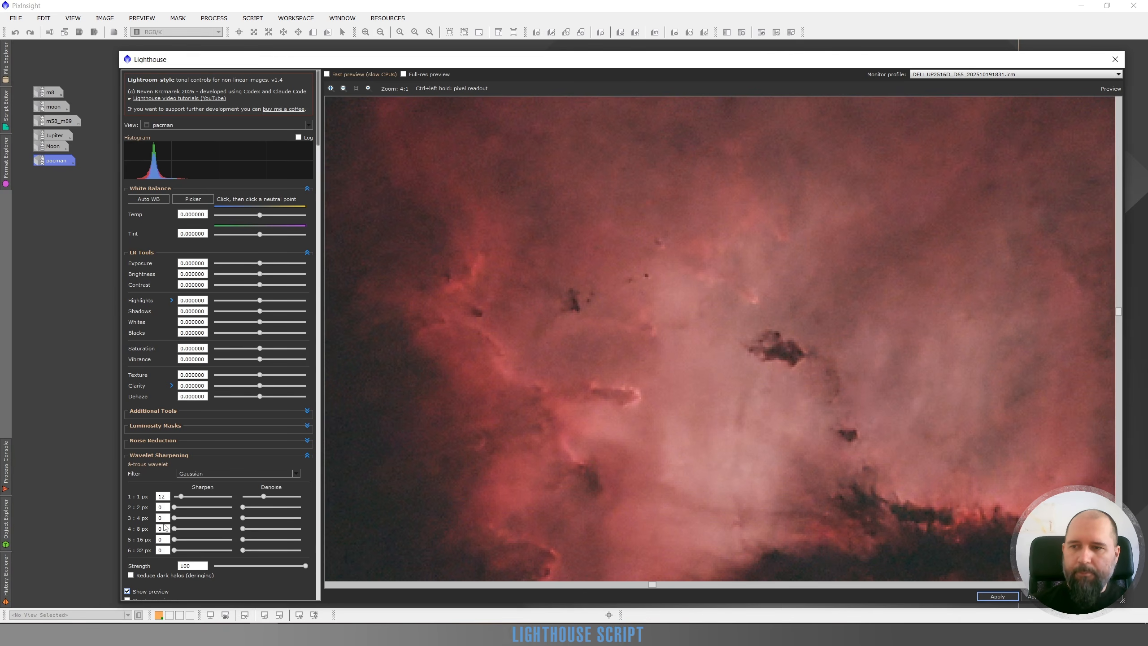
Set the 2 px wavelet layer's Sharpen to 9 and its Denoise to nearly half its range, and compare with the original.
left_click_drag(174, 507, 181, 507)
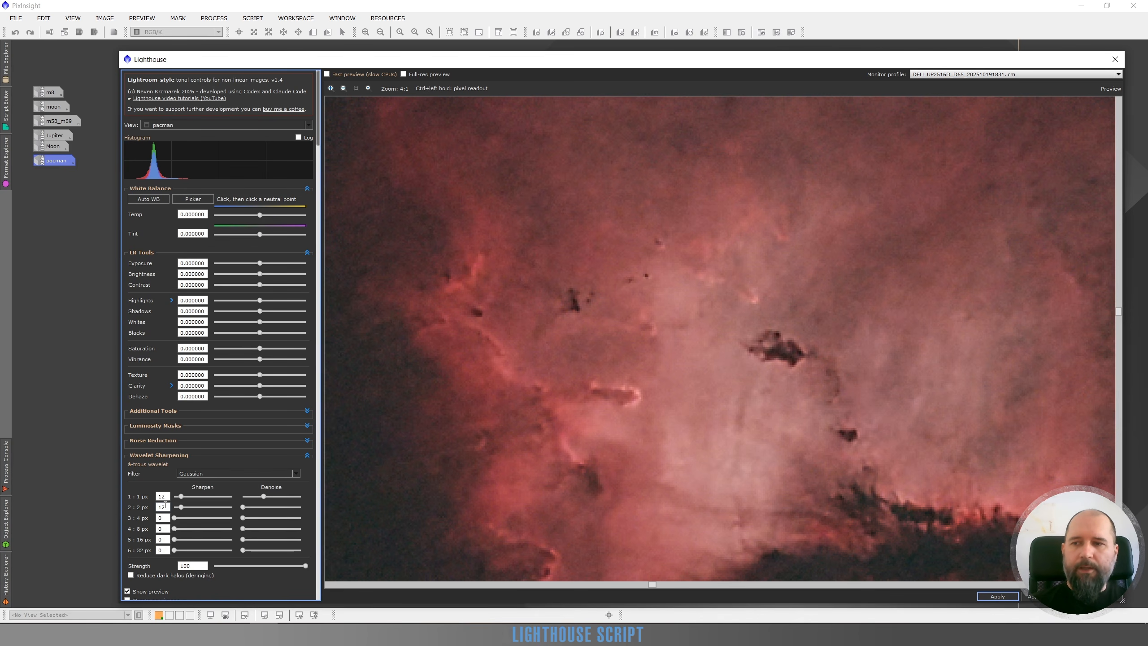
left_click_drag(182, 508, 180, 508)
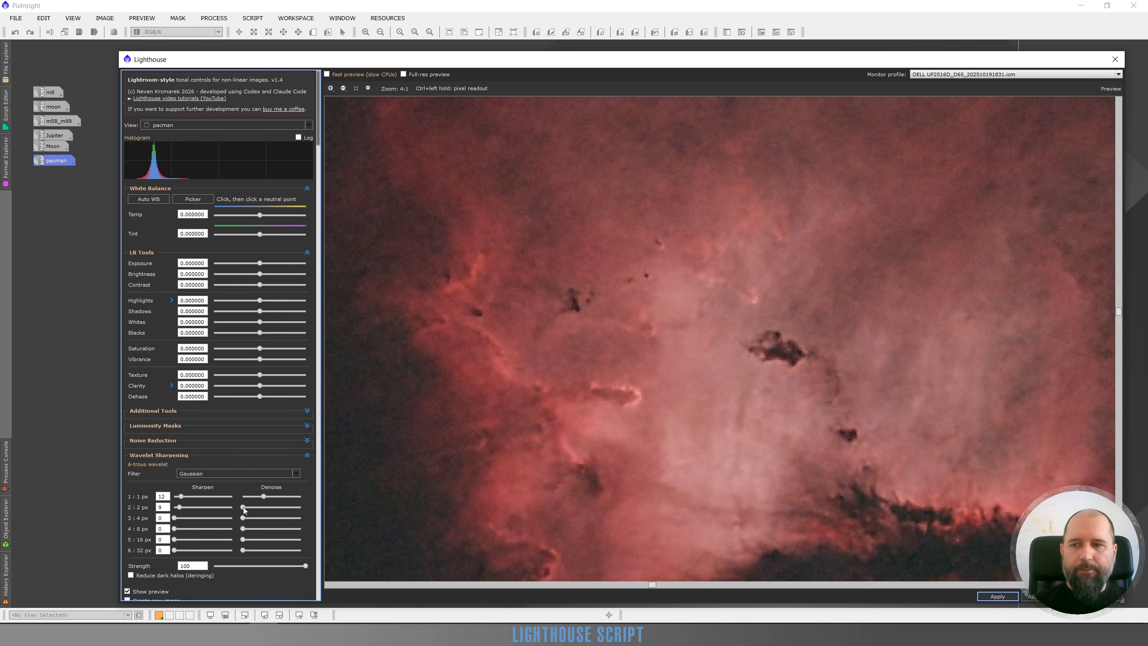
left_click_drag(243, 507, 269, 508)
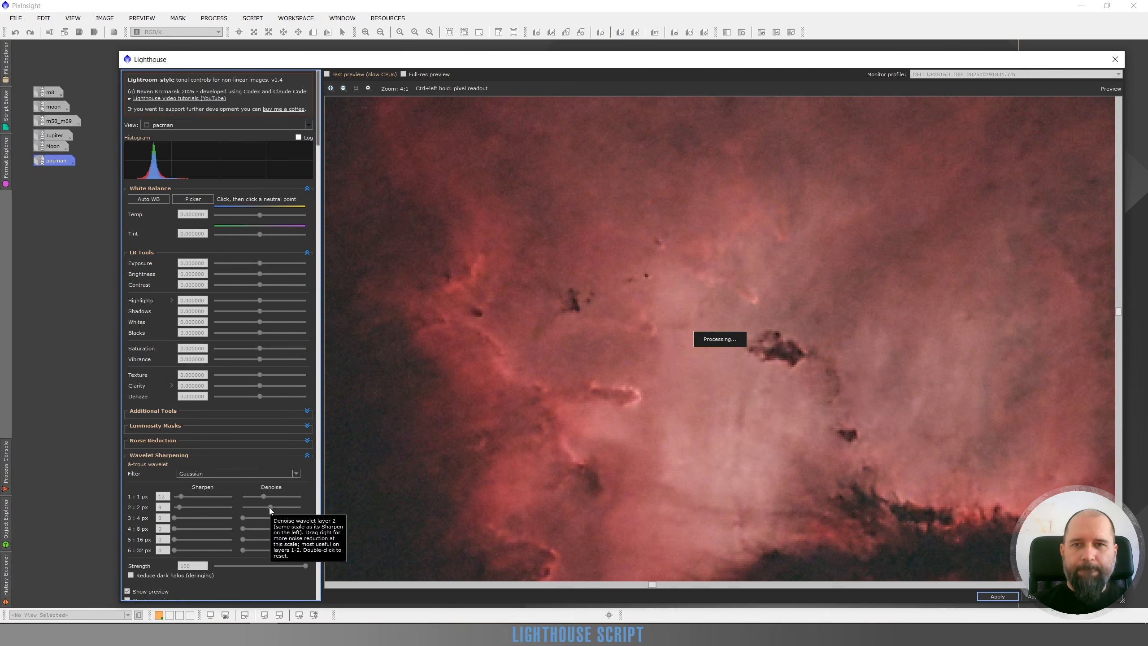
left_click(127, 591)
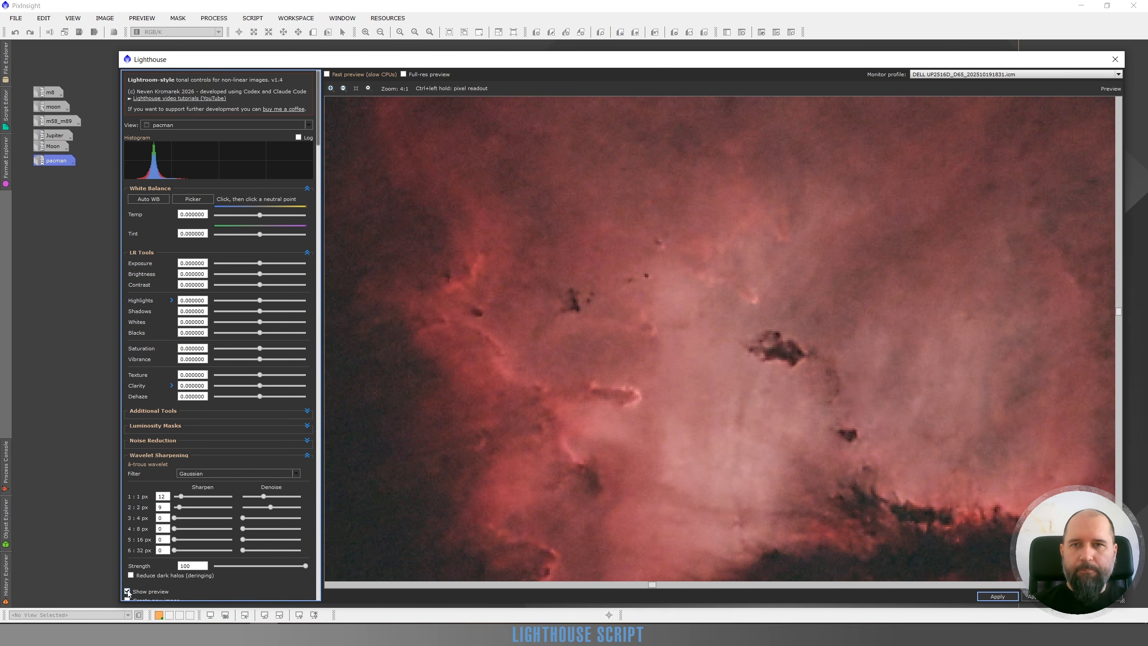
left_click(128, 592)
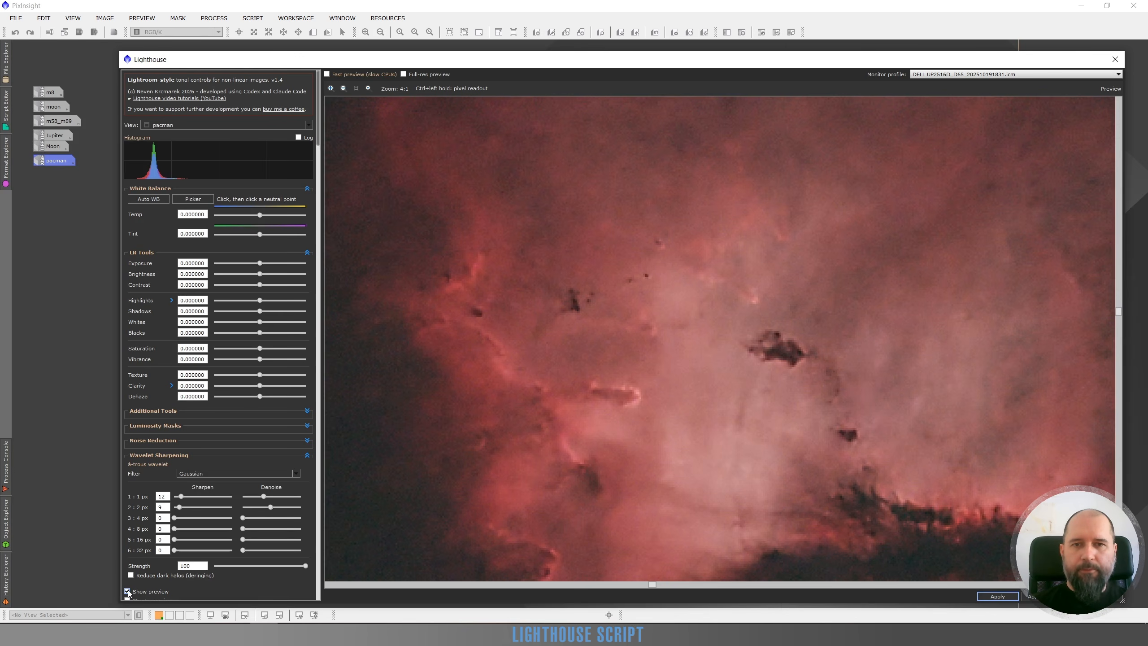
left_click(128, 592)
left_click(128, 592)
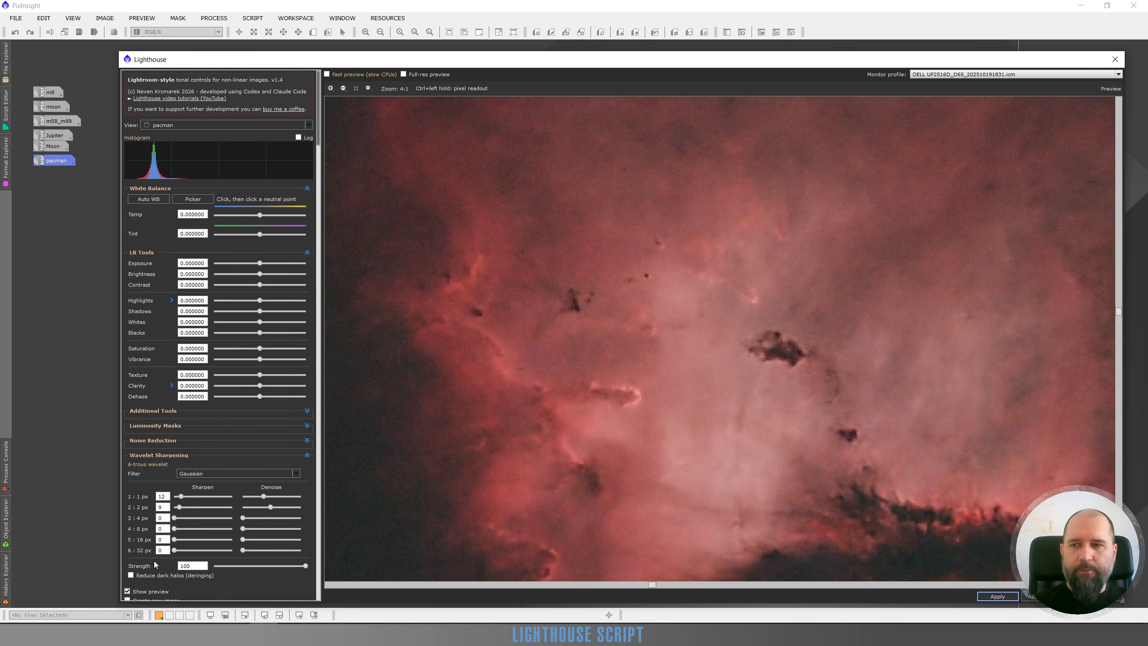
Set the 4 px wavelet layer's Sharpen to 6, trying 11 as well, and compare the nebula with the original at 3:1 zoom.
scroll(156, 564, "down", 1)
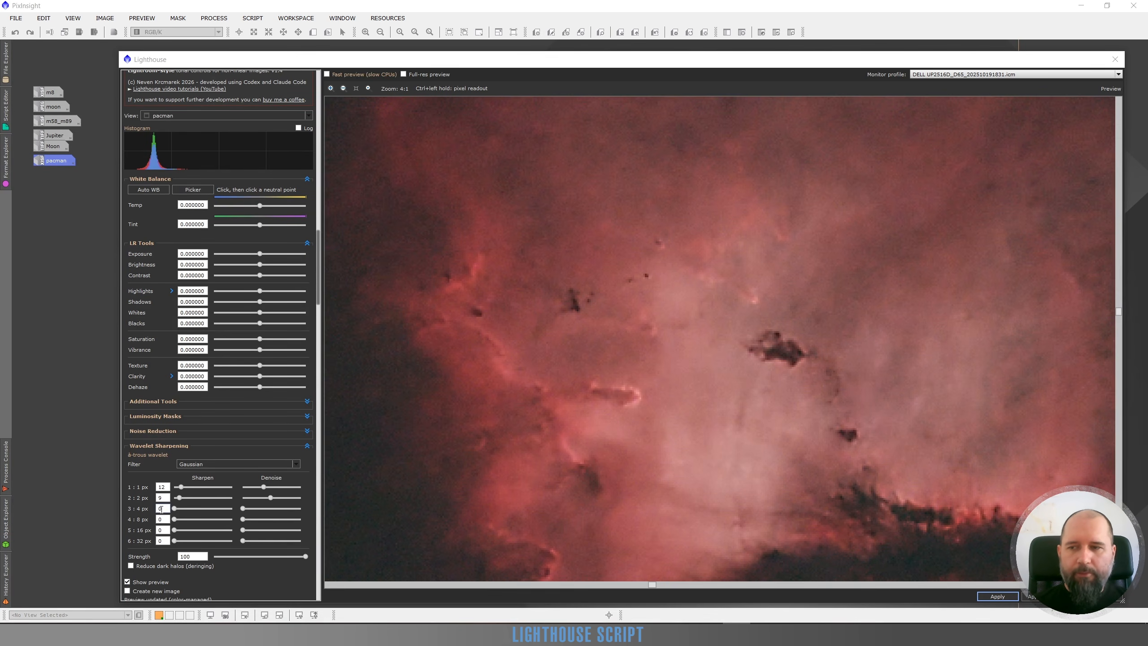
left_click_drag(174, 509, 179, 510)
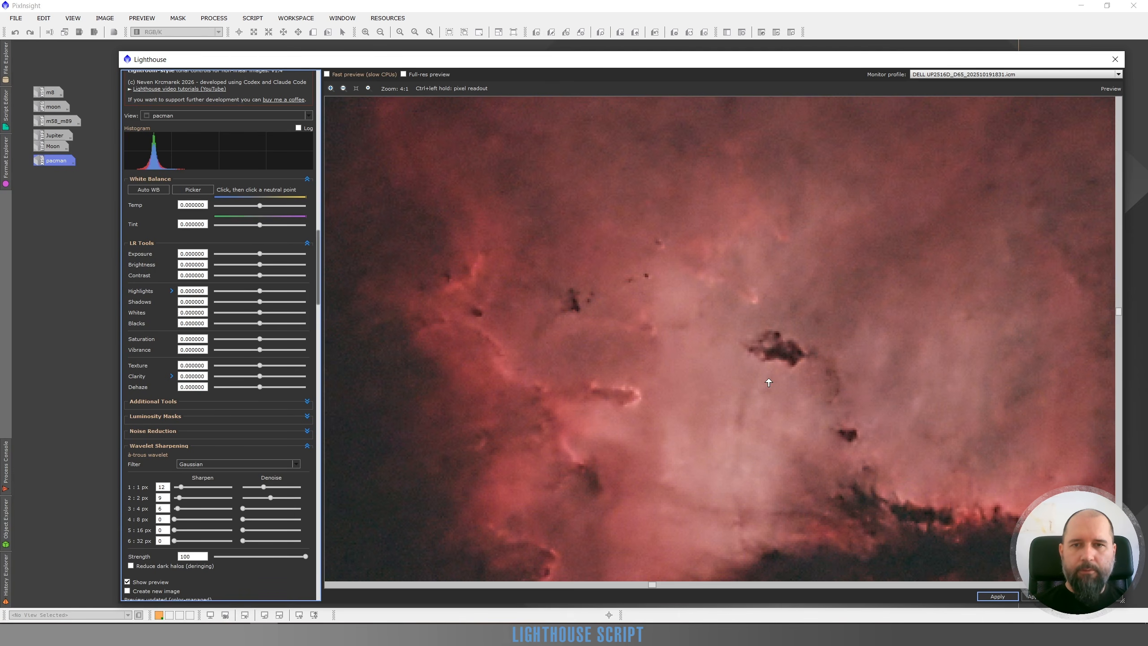
scroll(769, 382, "down", 1)
left_click_drag(834, 417, 777, 318)
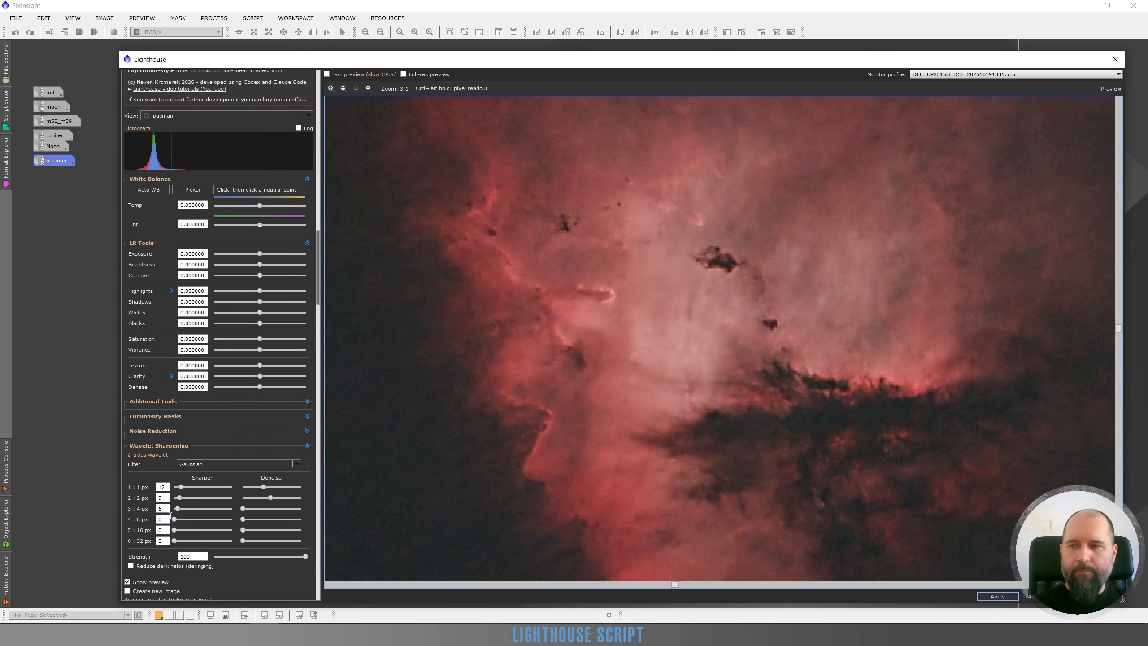
left_click_drag(177, 508, 181, 509)
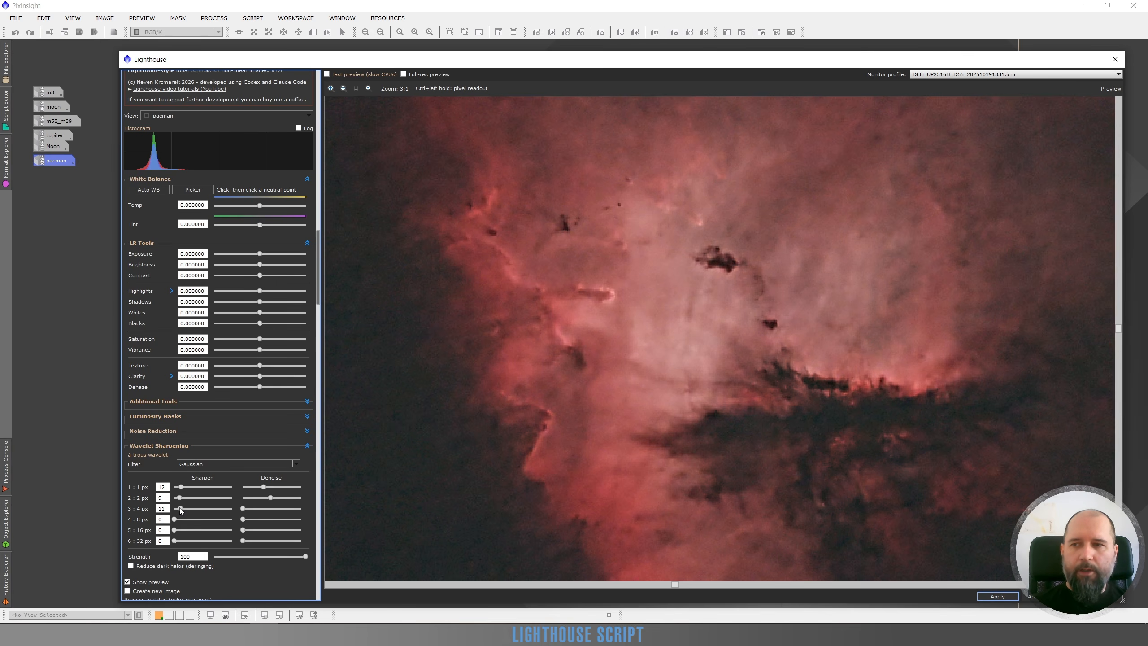
left_click_drag(180, 508, 178, 508)
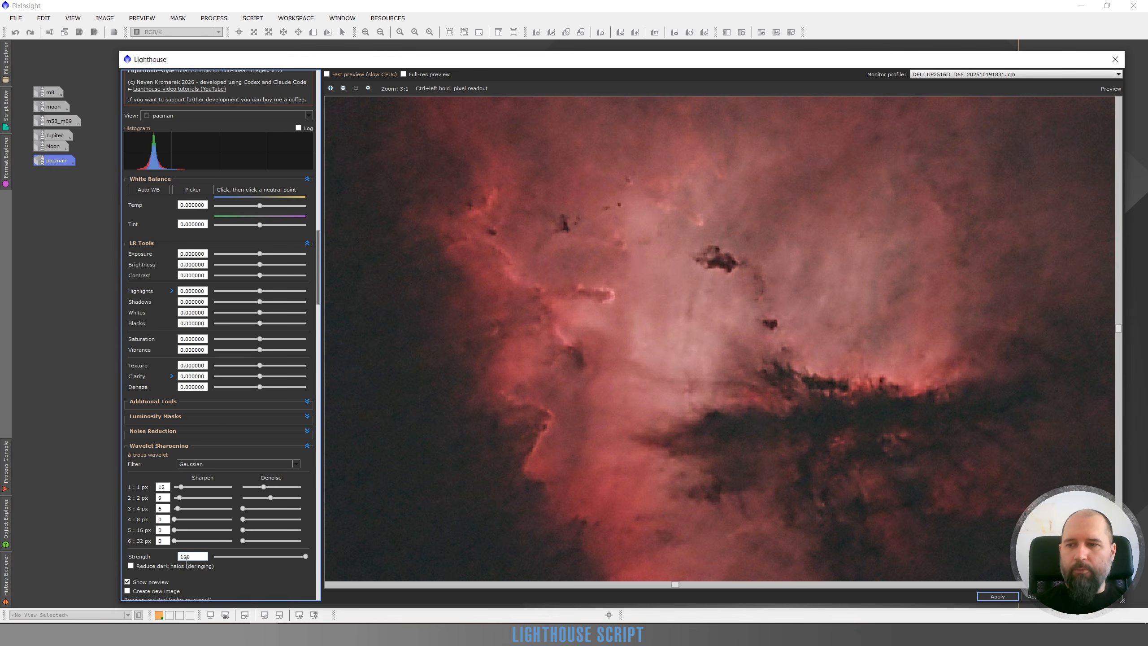
left_click(126, 583)
left_click(127, 583)
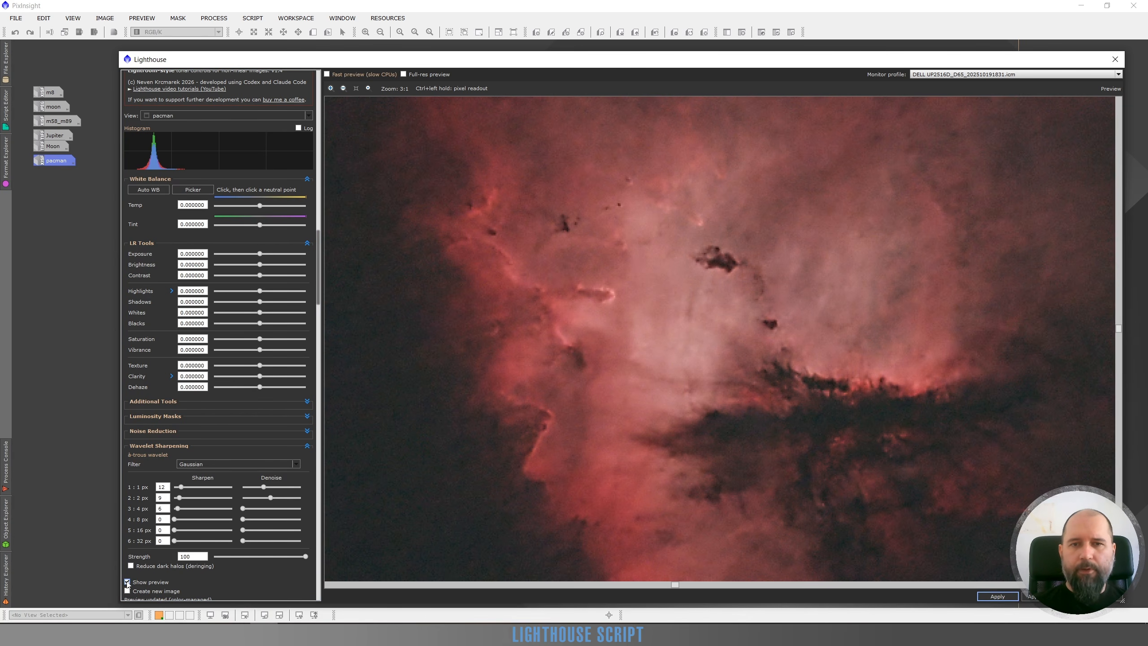
left_click(126, 583)
left_click(127, 583)
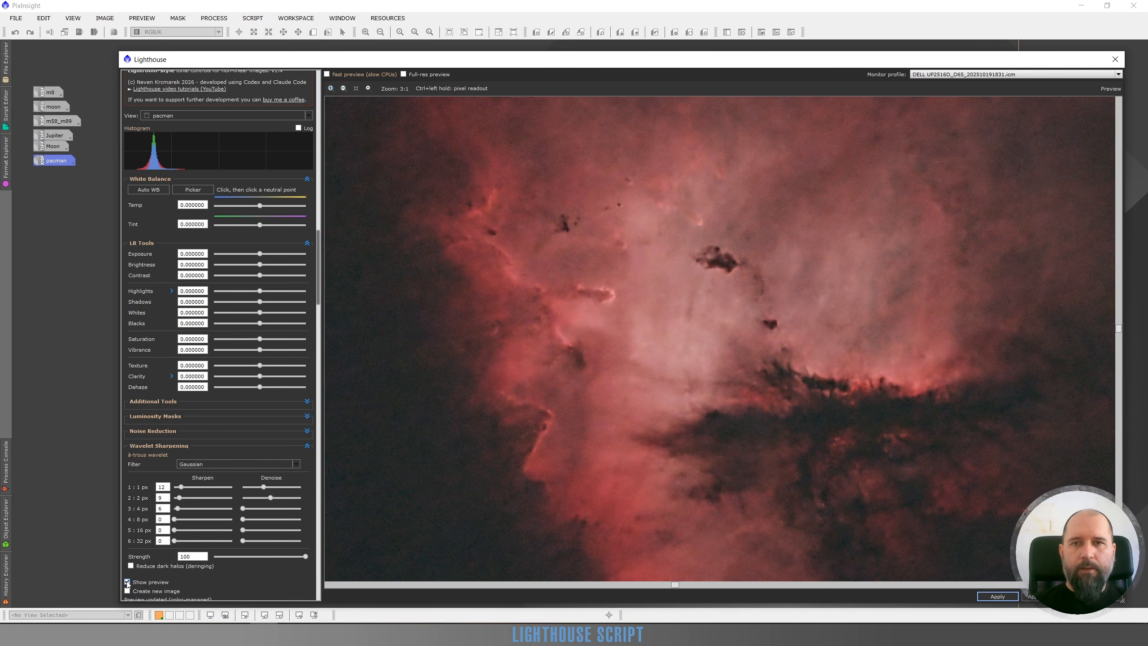
left_click(127, 583)
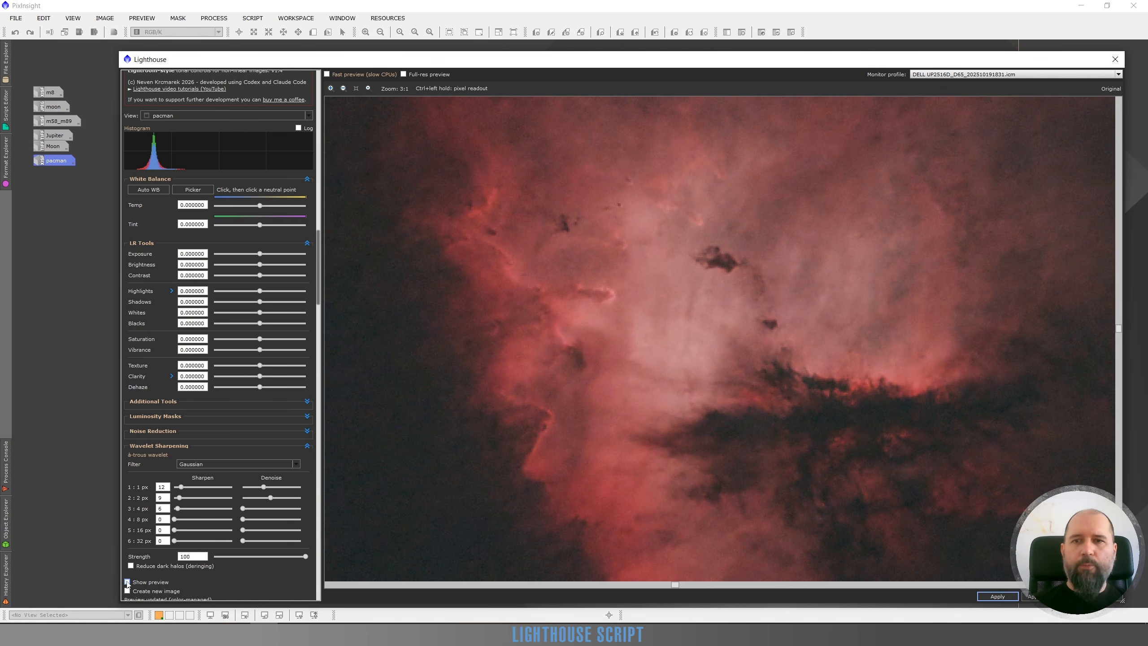
left_click(127, 583)
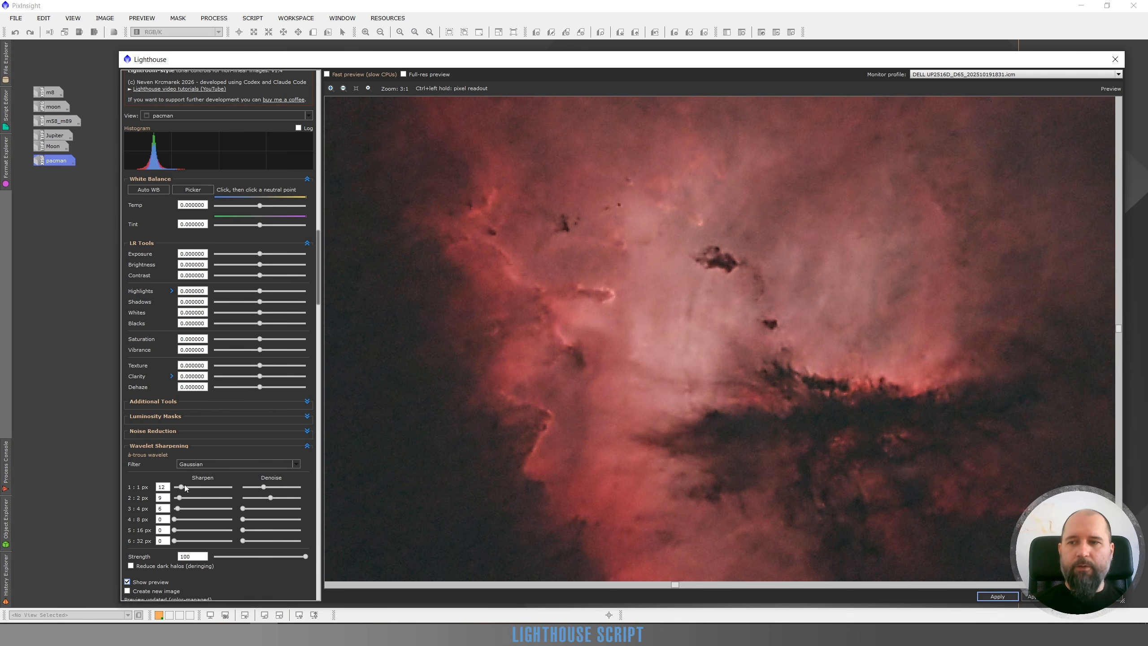
Reduce the 1 px wavelet layer's Sharpen to 10 and compare the nebula with the original image.
left_click_drag(185, 486, 180, 488)
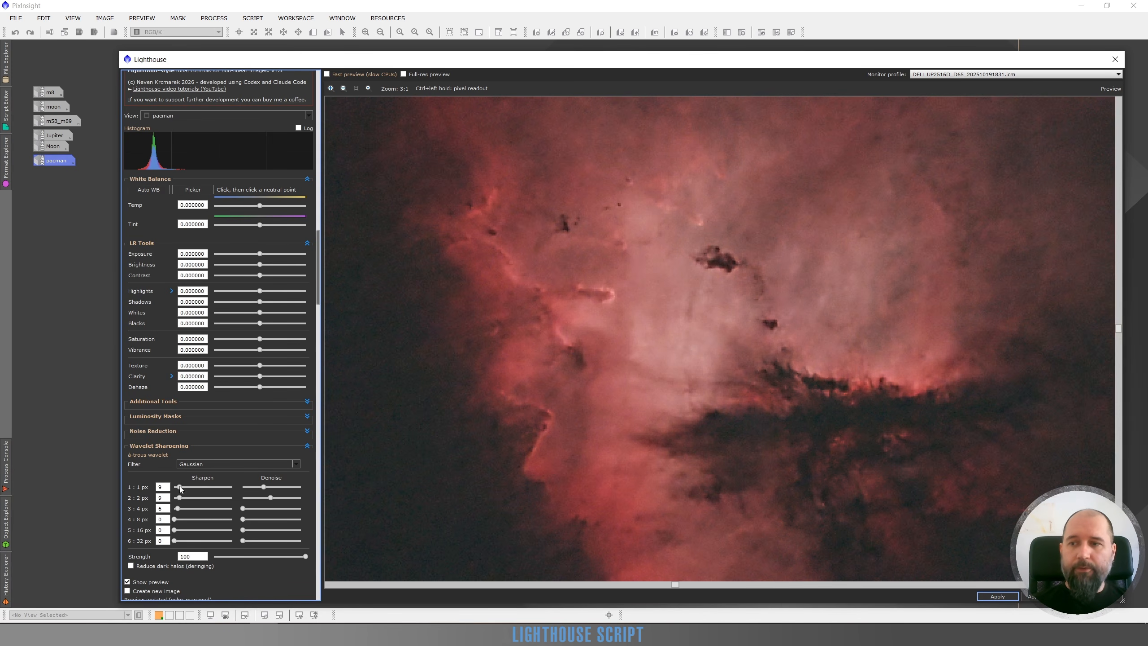
left_click_drag(180, 488, 180, 490)
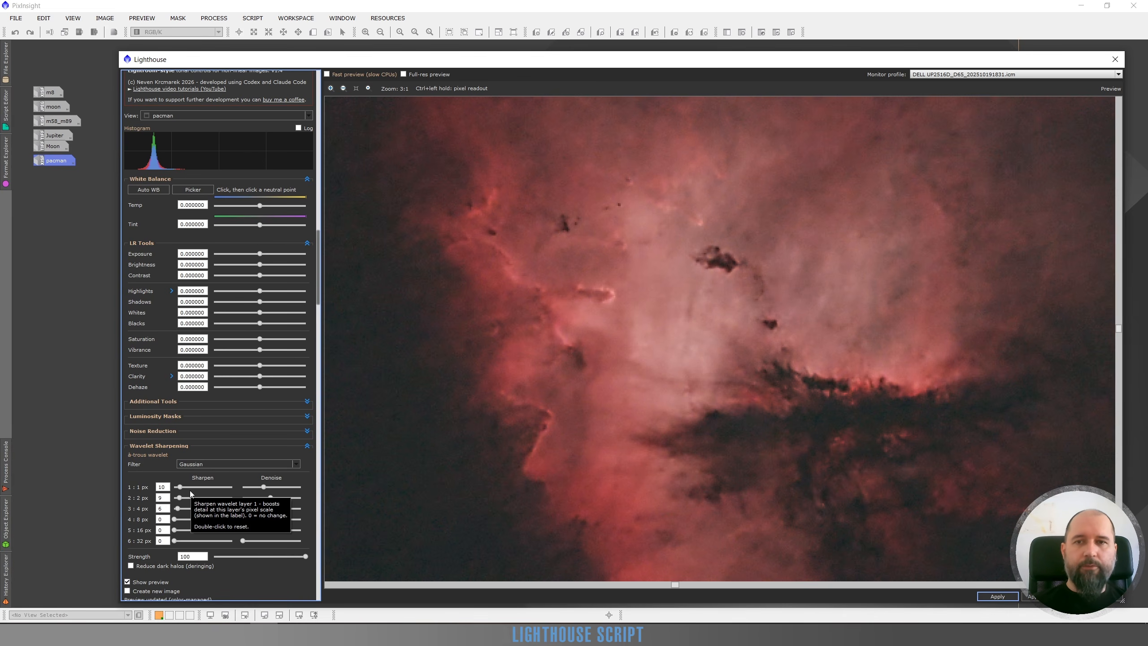
left_click(128, 583)
left_click(128, 584)
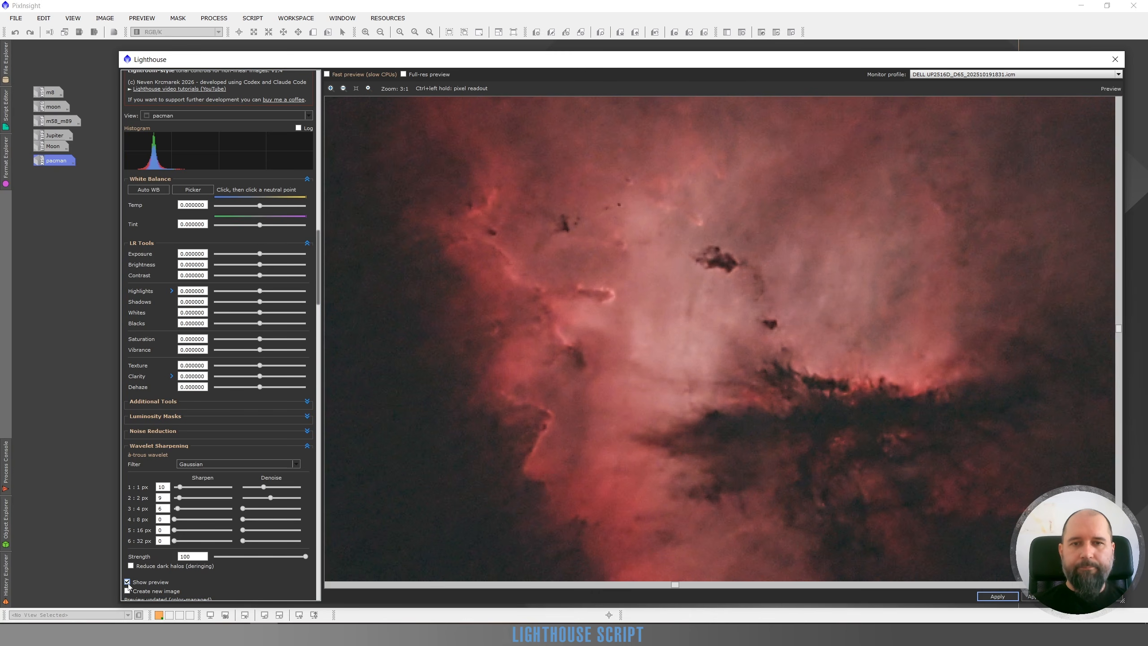
left_click(128, 583)
left_click(128, 583)
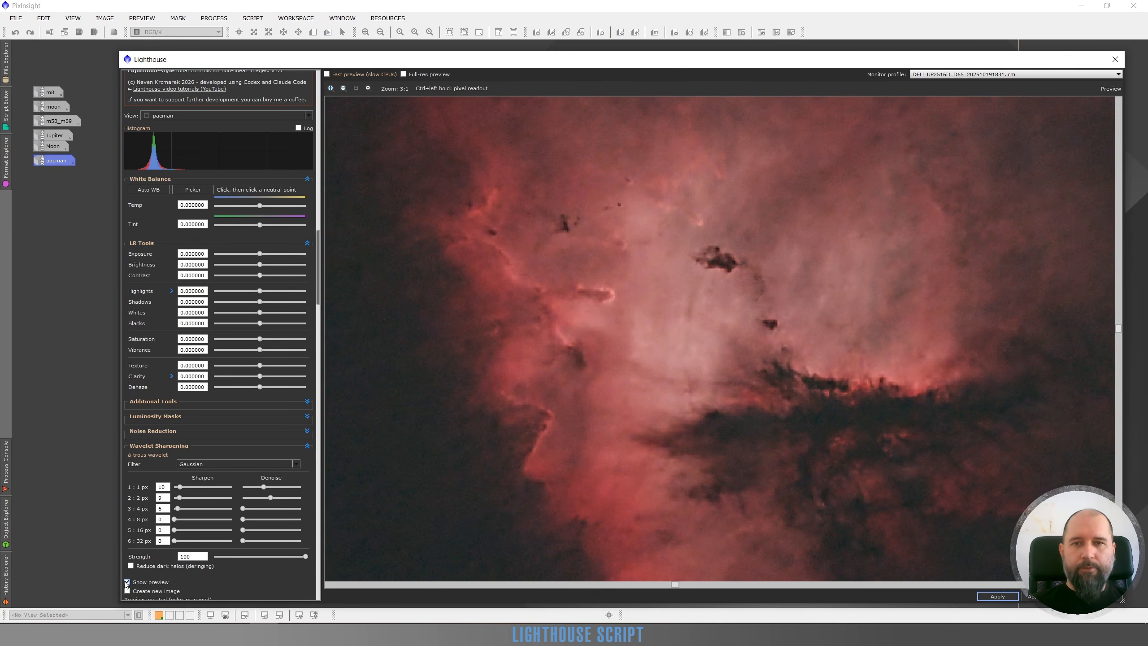
left_click(127, 583)
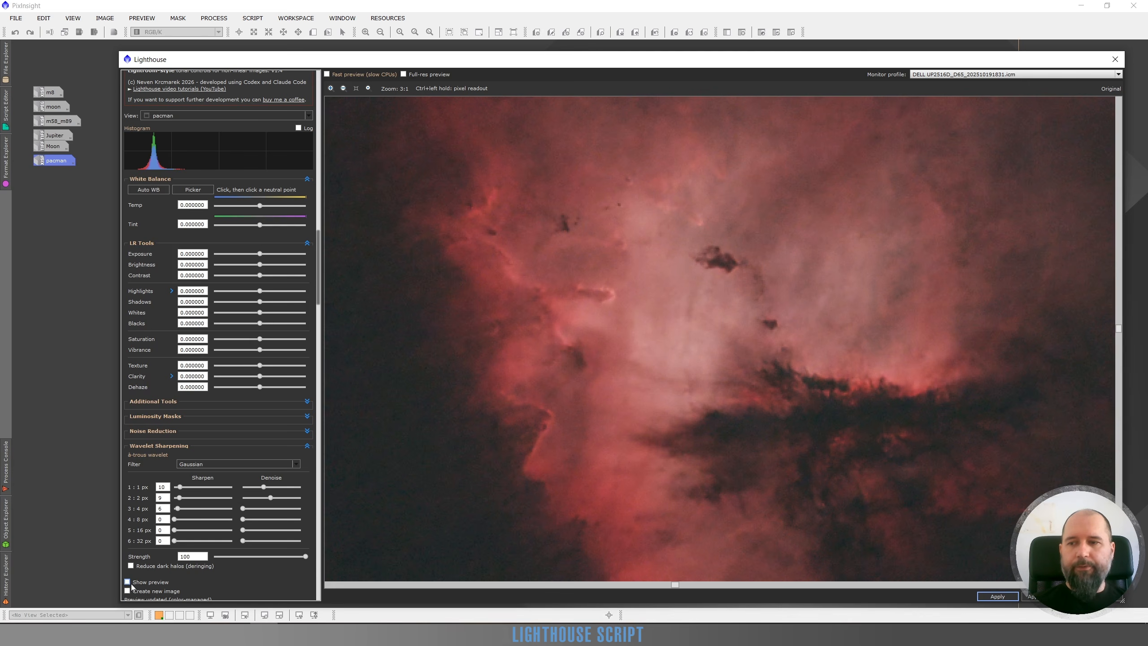
left_click(127, 582)
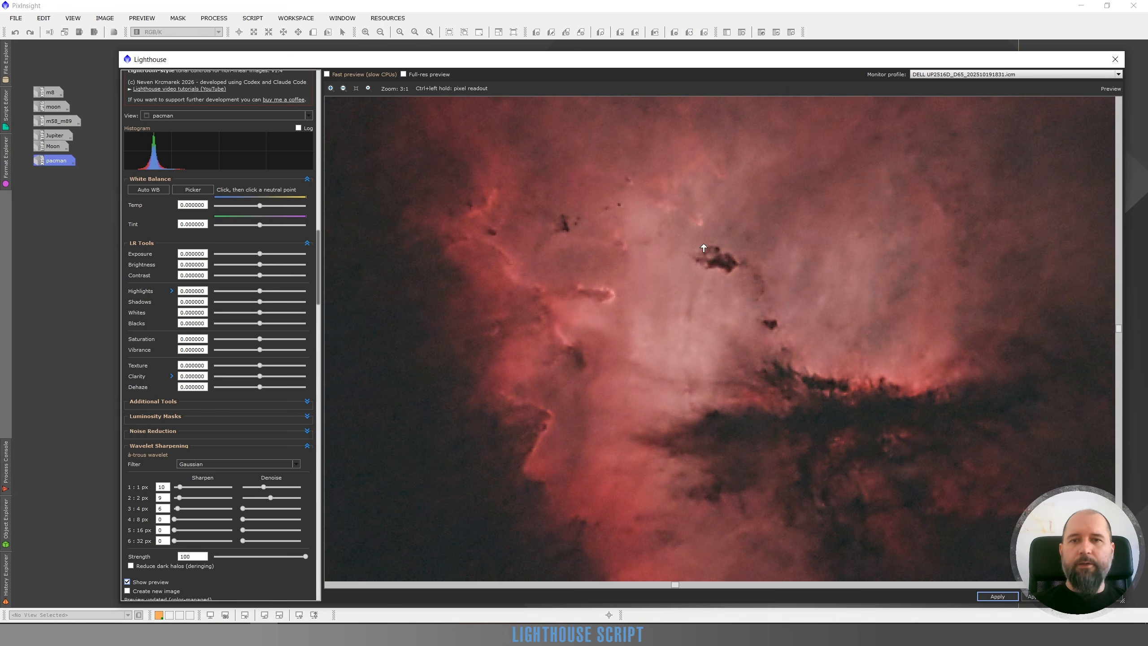
Try the 8 px wavelet layer's Sharpen at 12 and 24, and reset it to 0.
left_click(181, 521)
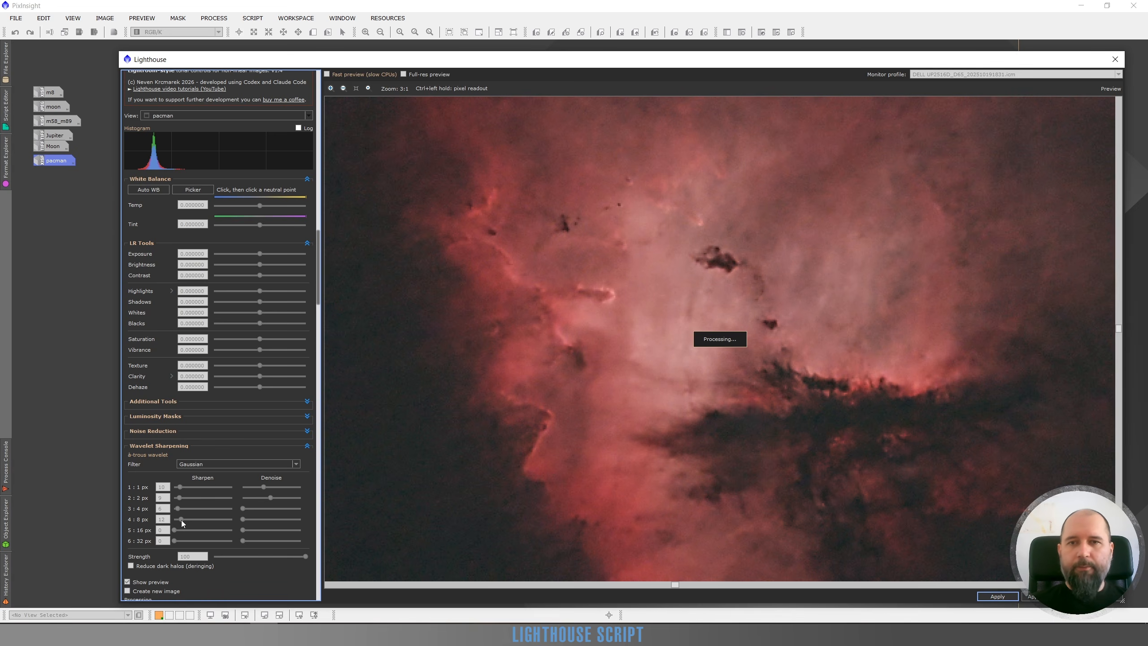
left_click_drag(181, 520, 188, 520)
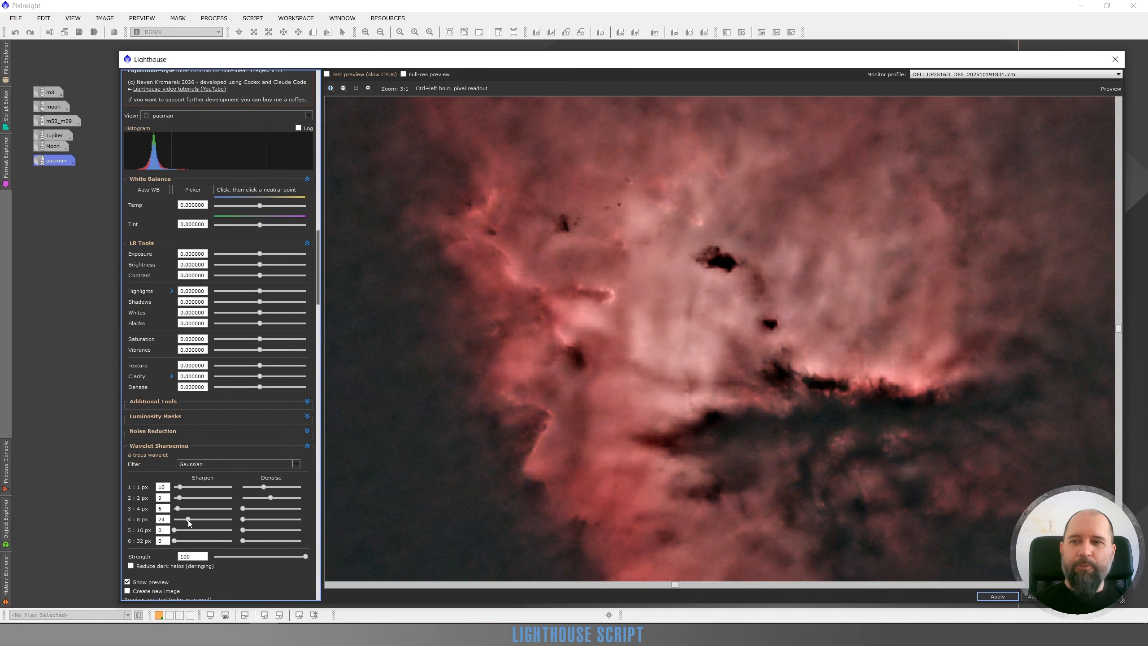
double_click(187, 521)
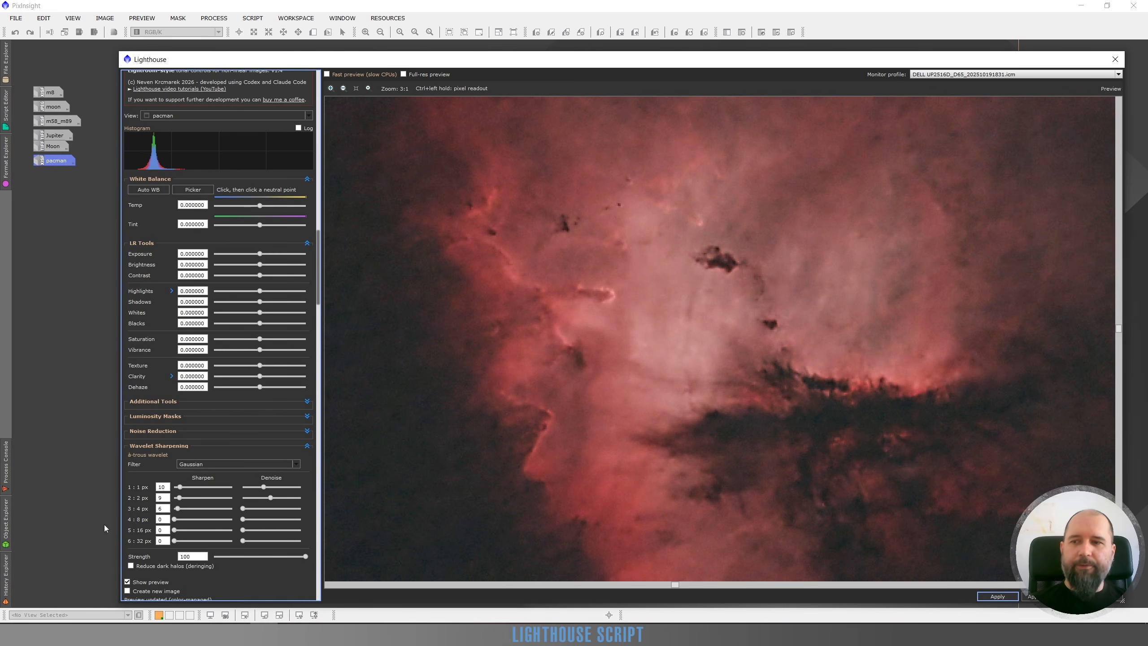
Try Sharpen 12 on the 8 px wavelet layer again, check the whole nebula and its 2:1 detail, and reset the slider.
left_click(176, 520)
left_click_drag(176, 520, 181, 520)
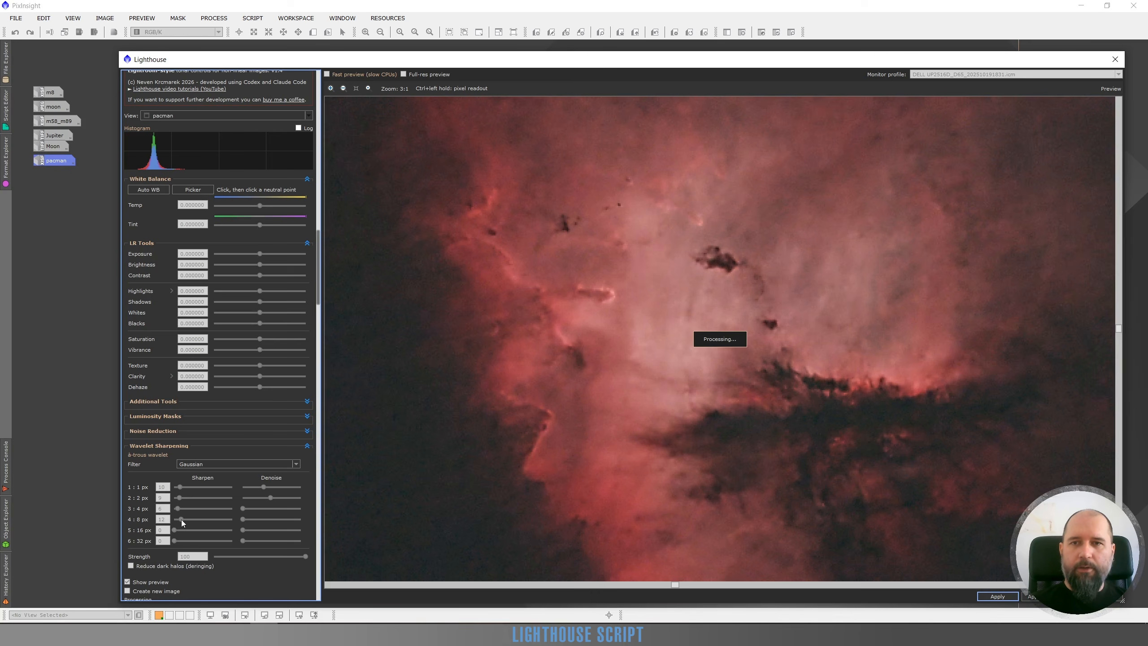
scroll(712, 299, "down", 3)
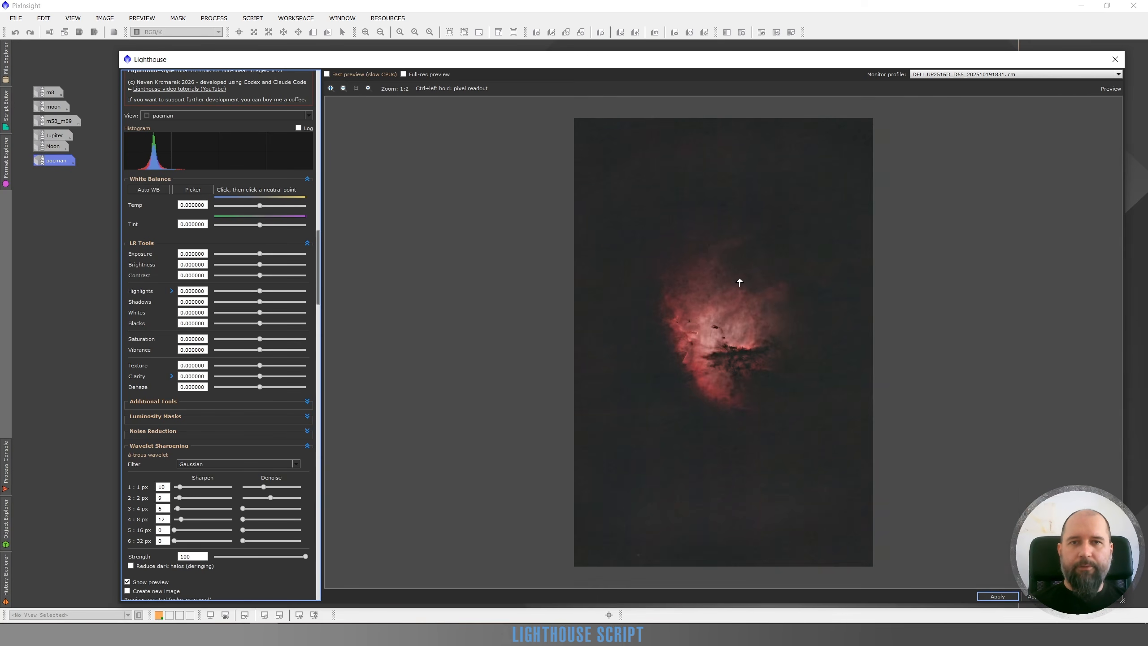
scroll(732, 309, "up", 3)
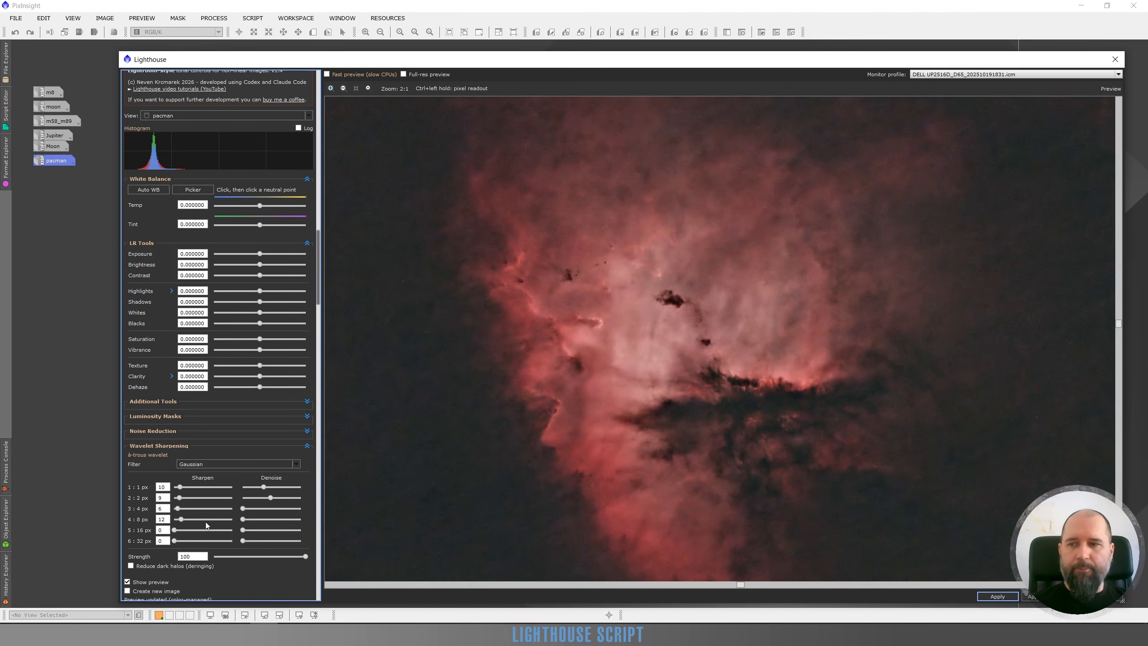
double_click(181, 519)
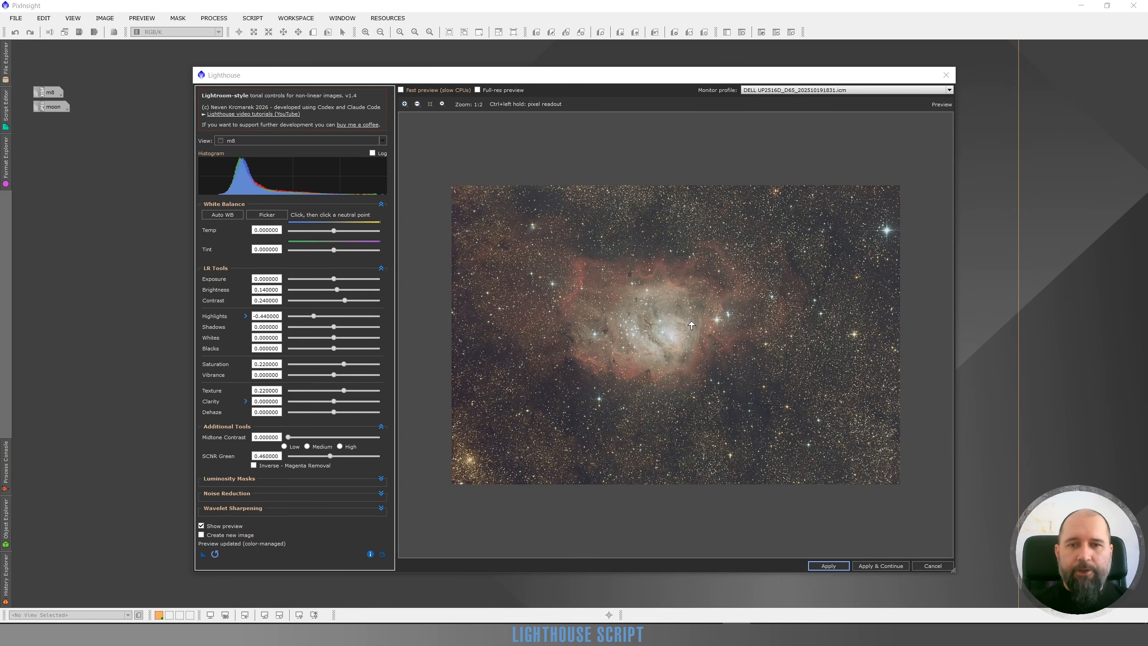
Apply the Lighthouse adjustments to the m8 image, open its window to view the result, and minimize it.
left_click(828, 566)
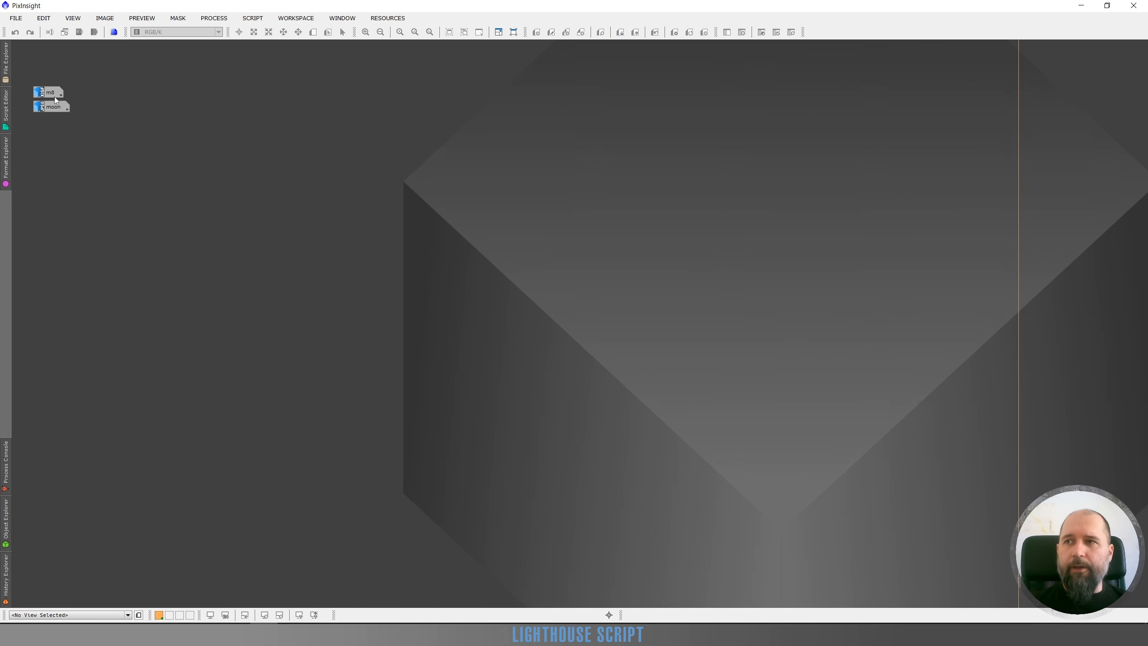
double_click(49, 96)
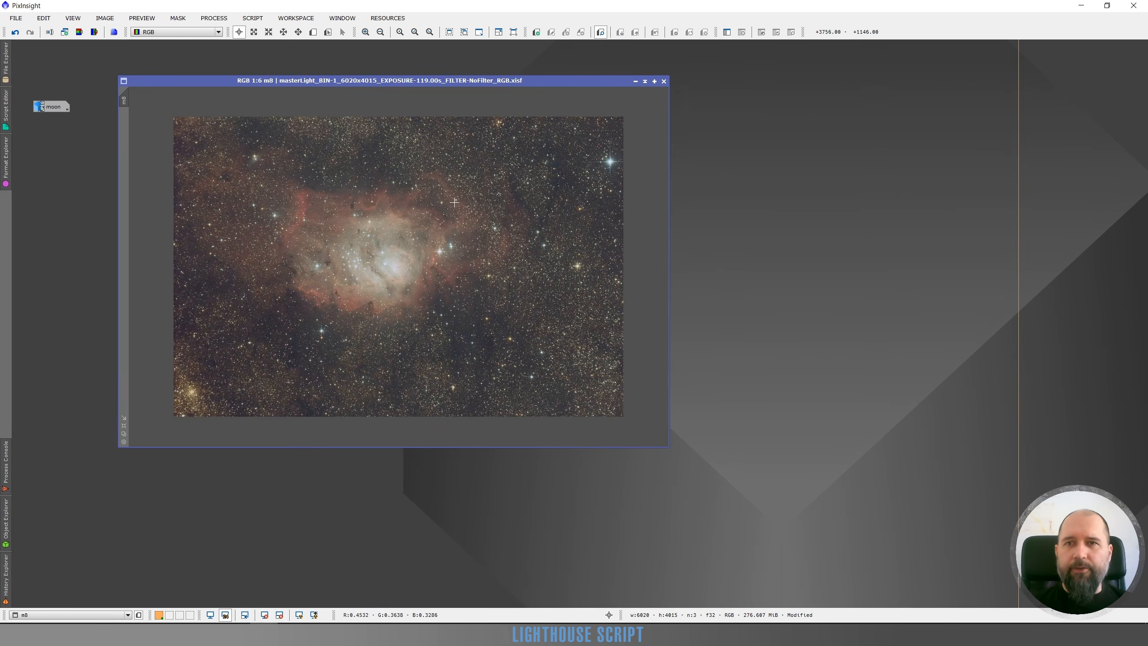
left_click(635, 81)
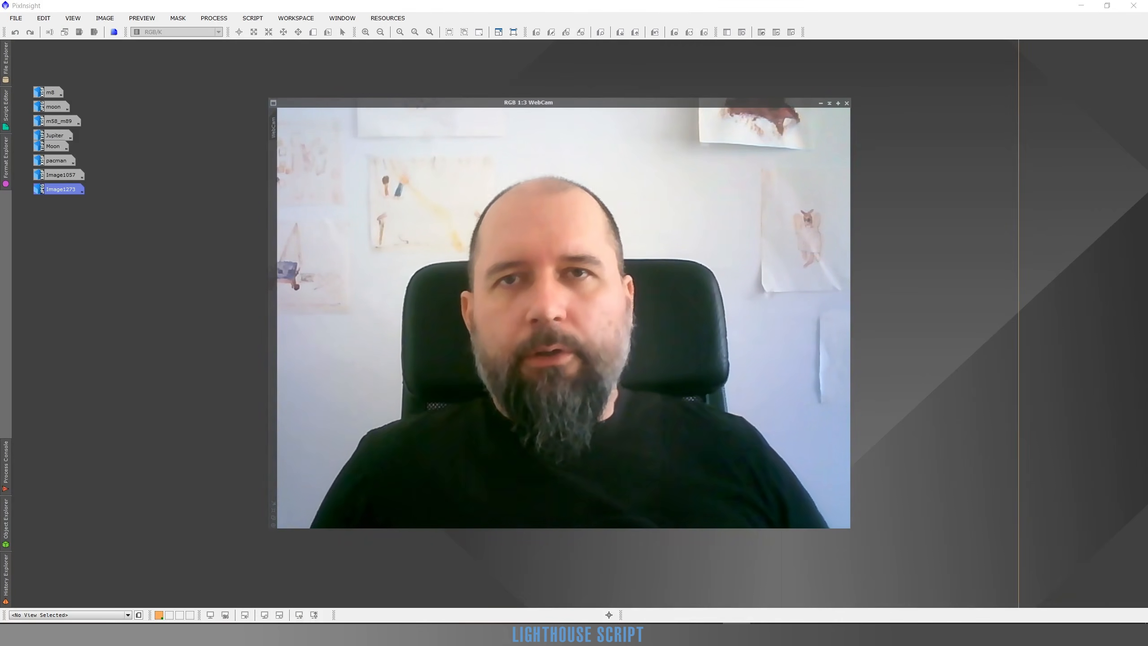